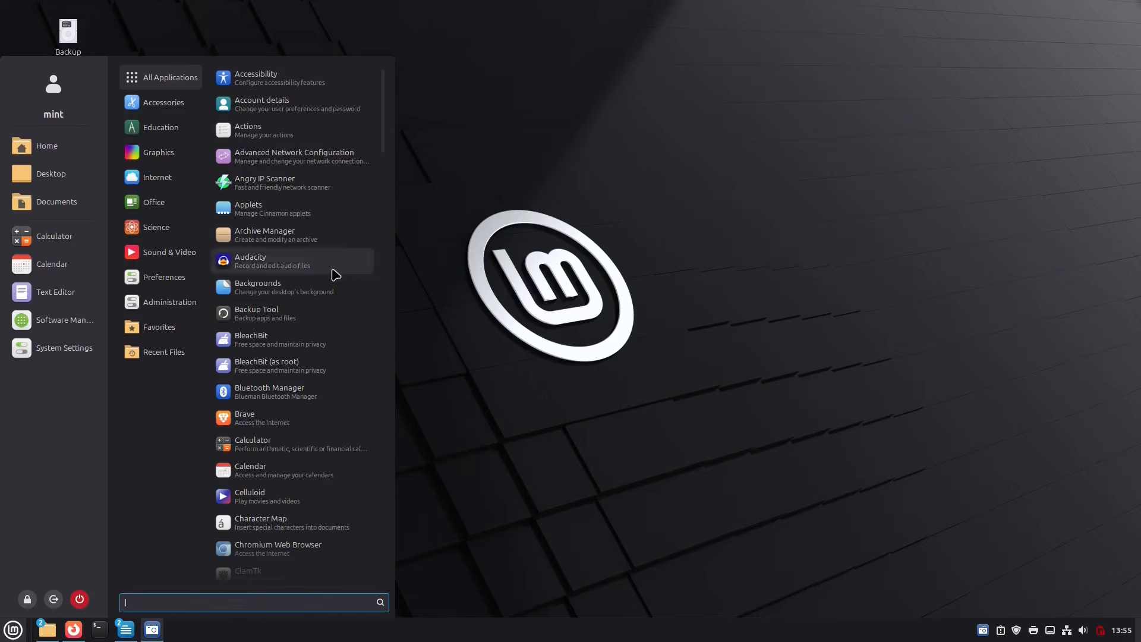
Step: Open the configuration window of the desktop's application menu and move it clear of the menu area
mouse_move(165, 102)
left_click(516, 447)
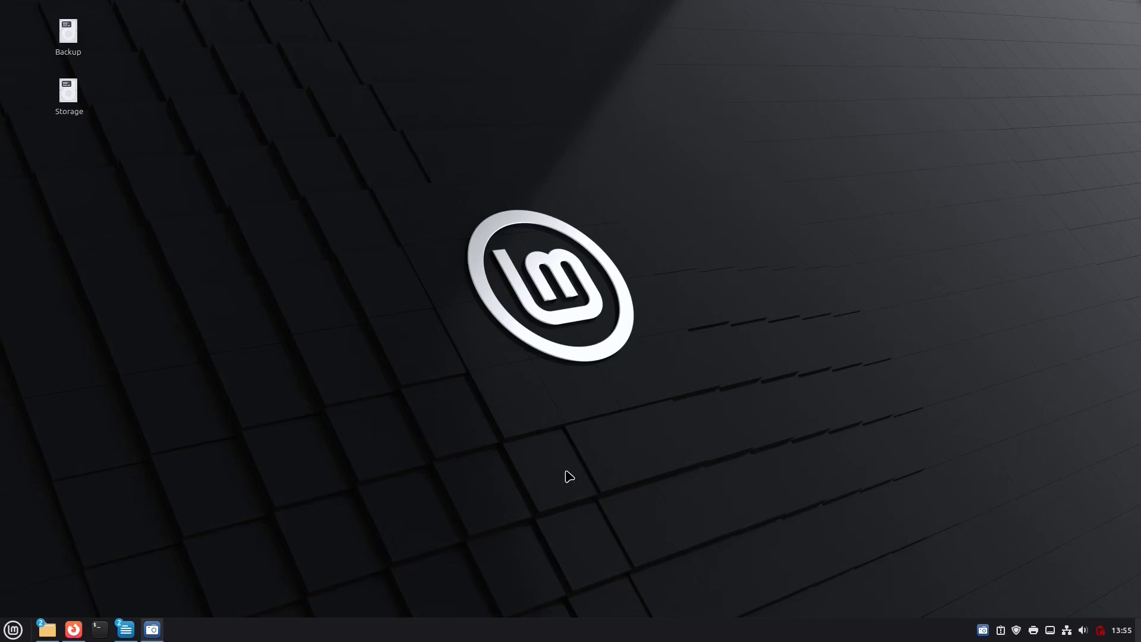
right_click(16, 628)
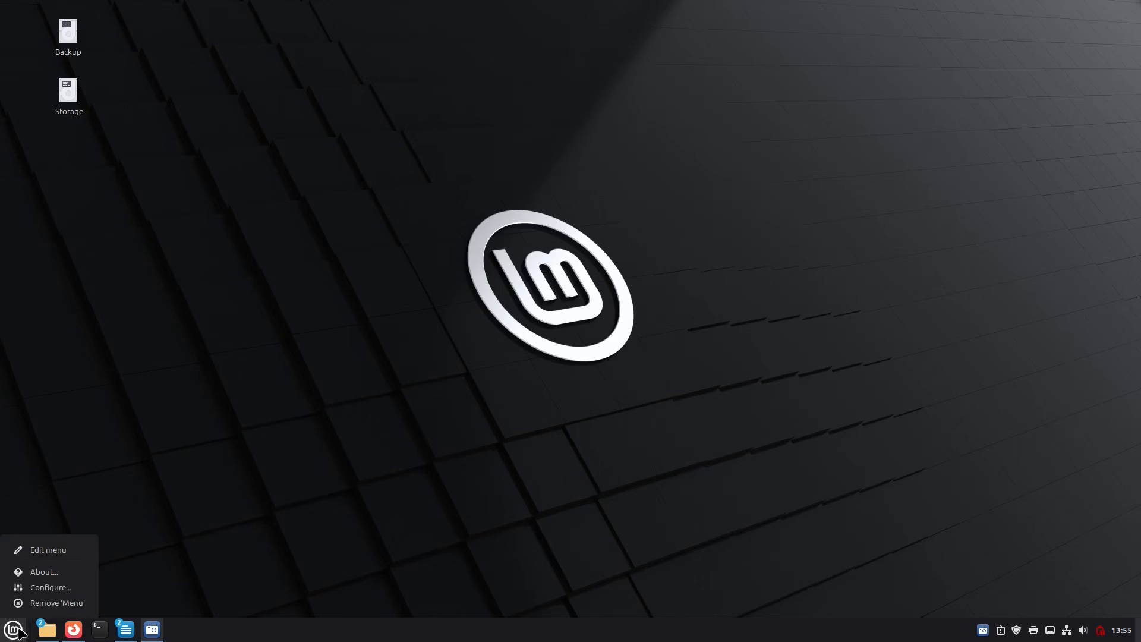
left_click(45, 587)
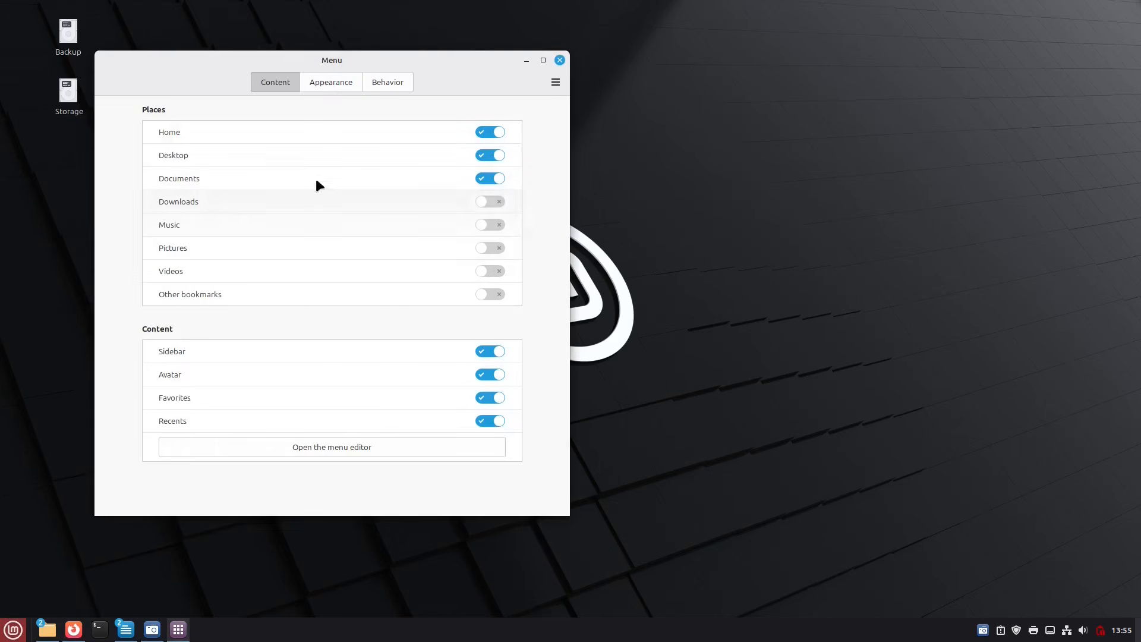
left_click_drag(348, 60, 737, 88)
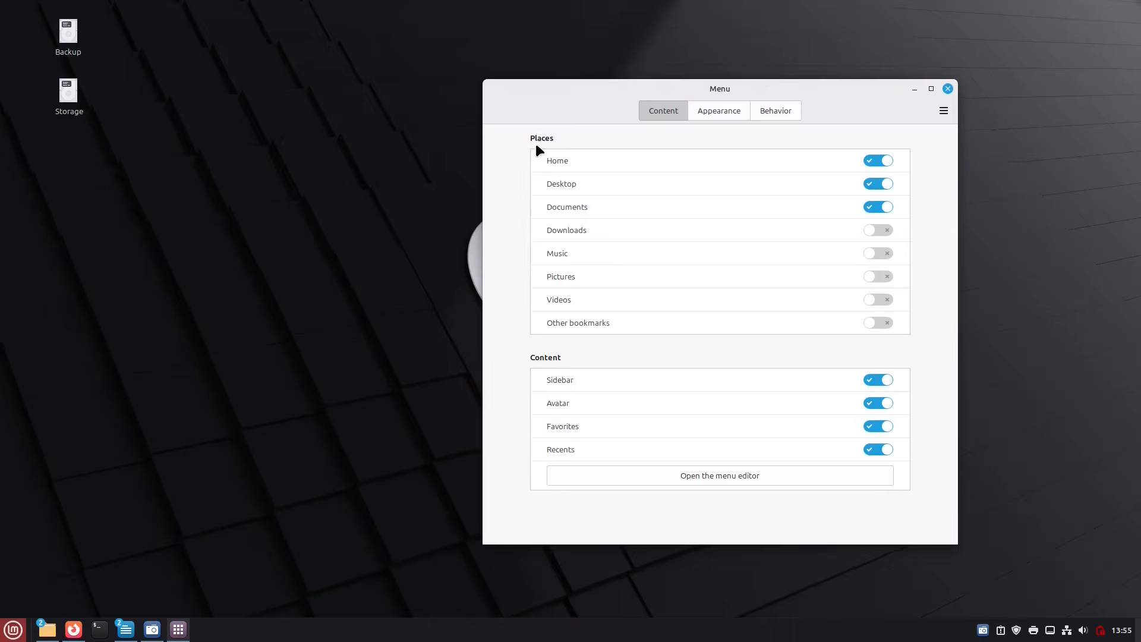
Step: Enable Downloads, Music, Pictures and Videos among the menu's places, and check the application menu's sidebar
left_click(13, 629)
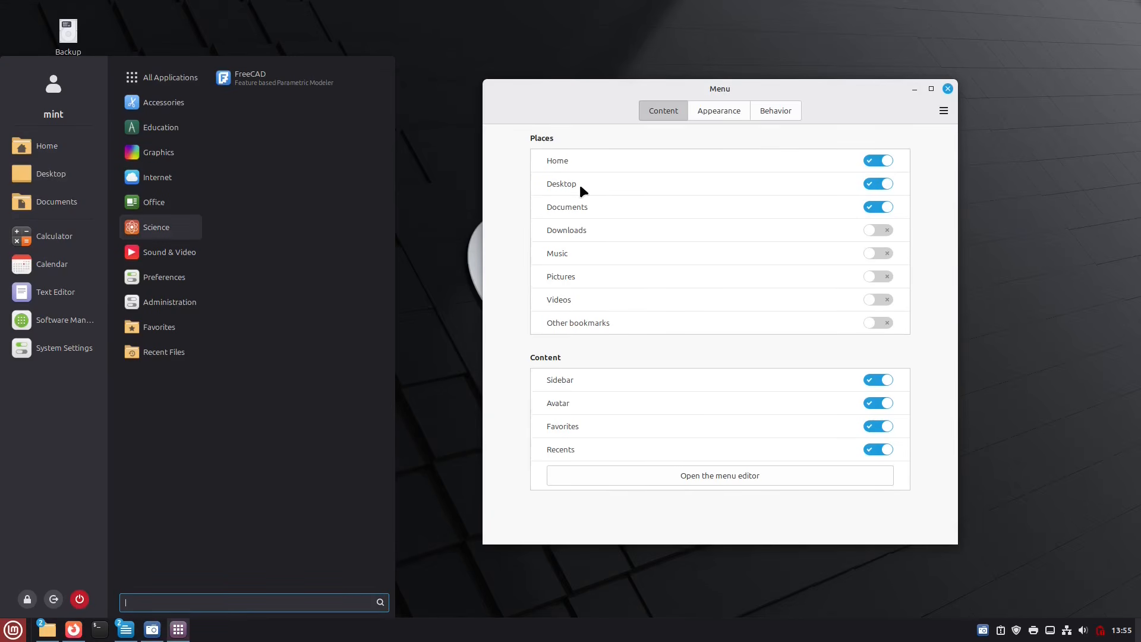
left_click(886, 230)
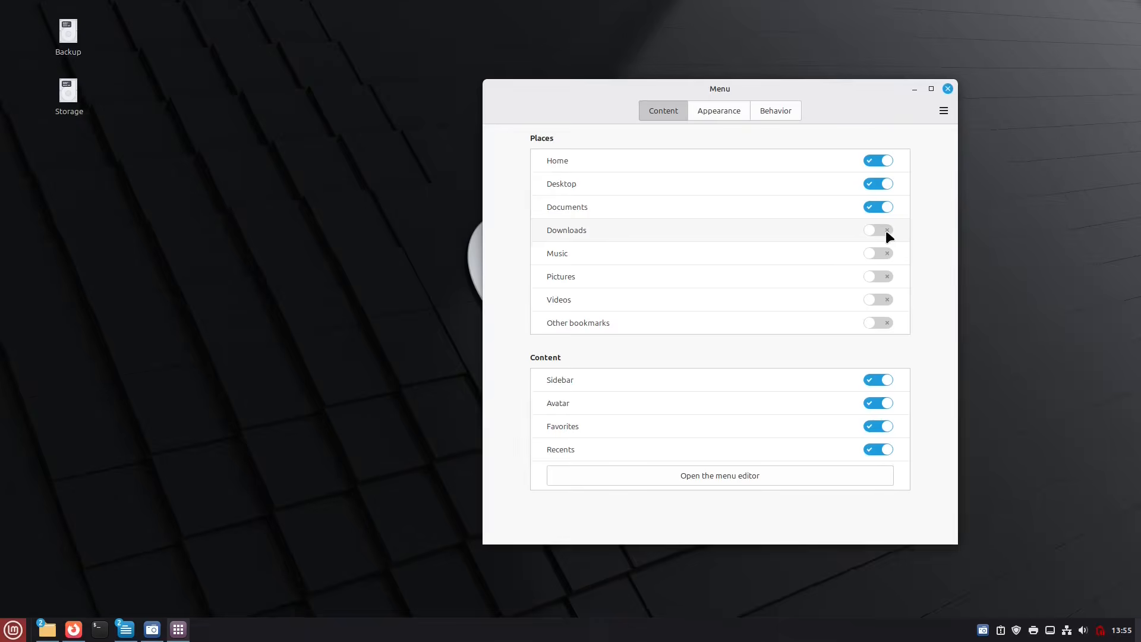
left_click(885, 230)
left_click(882, 256)
left_click(885, 276)
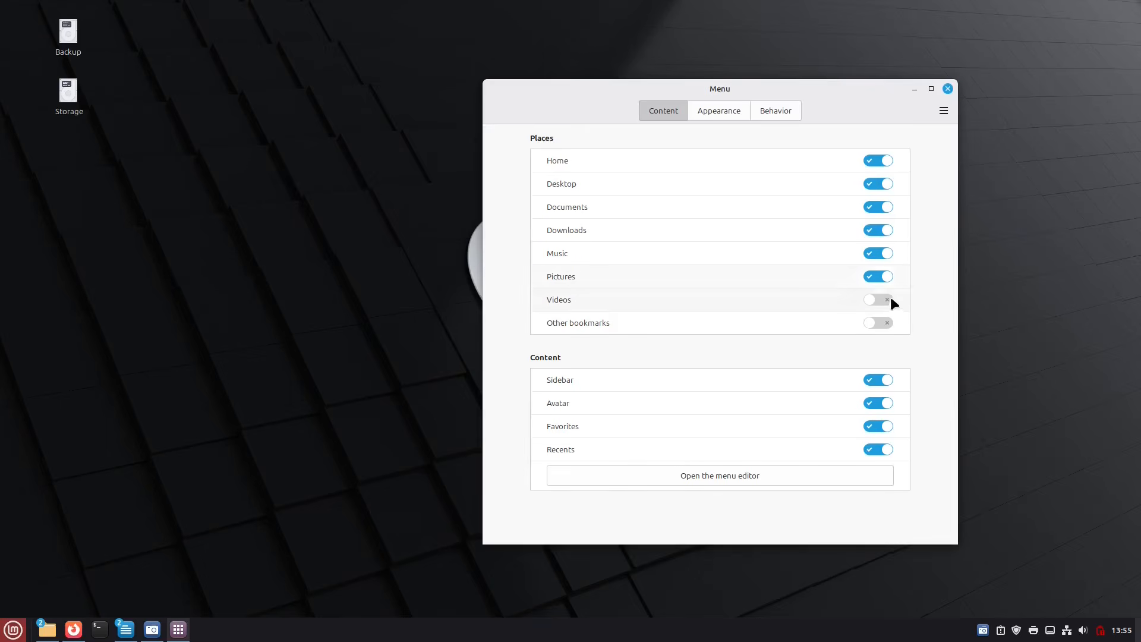
left_click(885, 300)
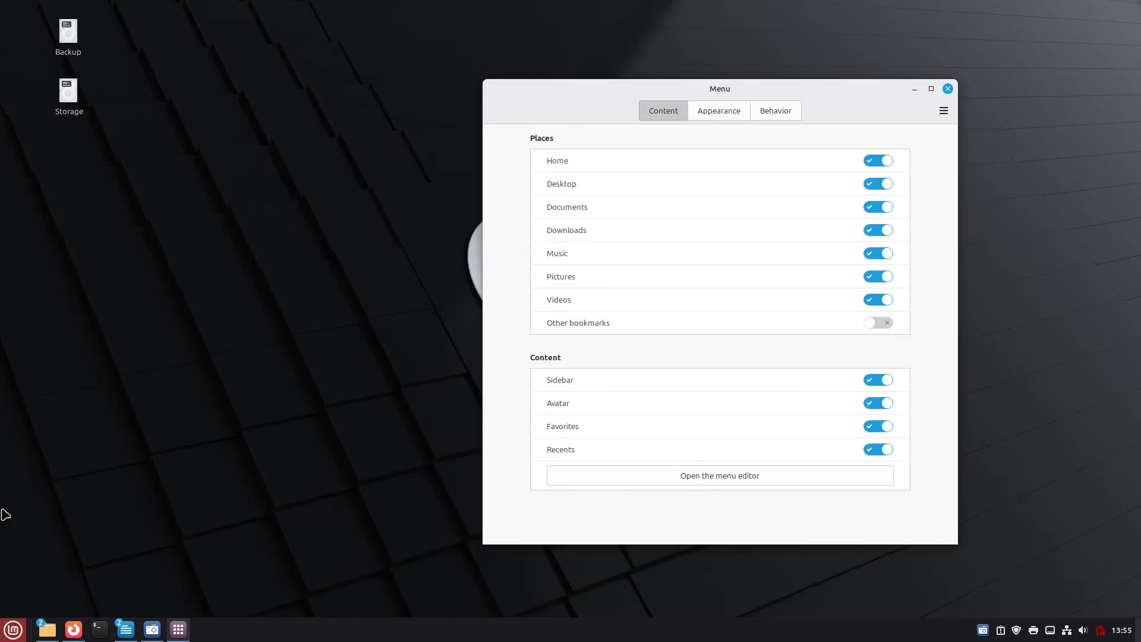
left_click(13, 630)
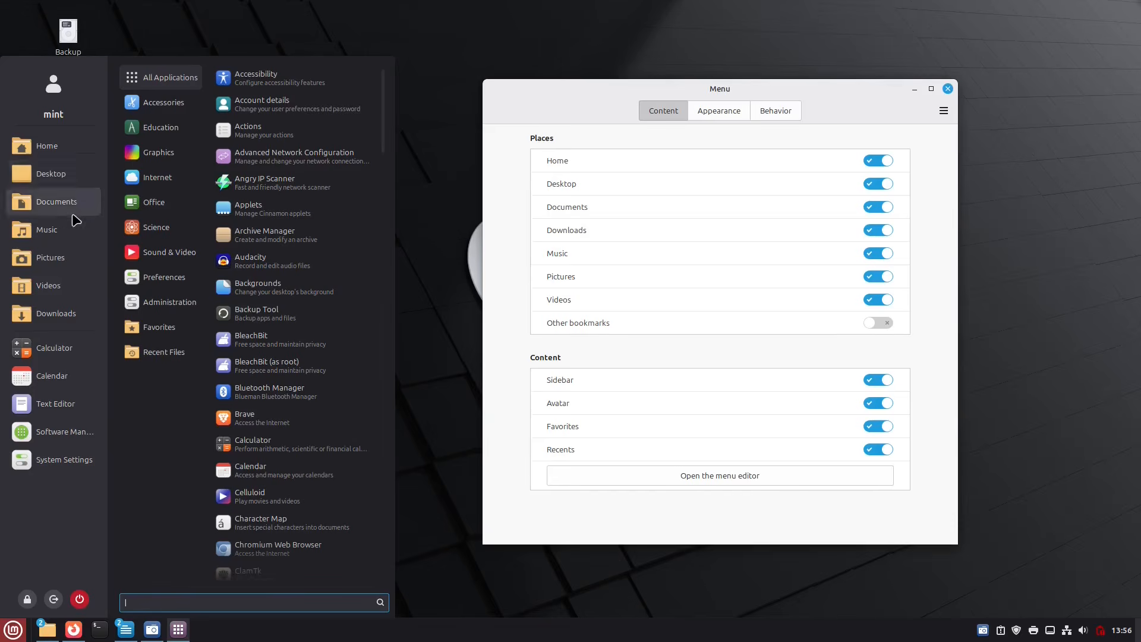
left_click(167, 6)
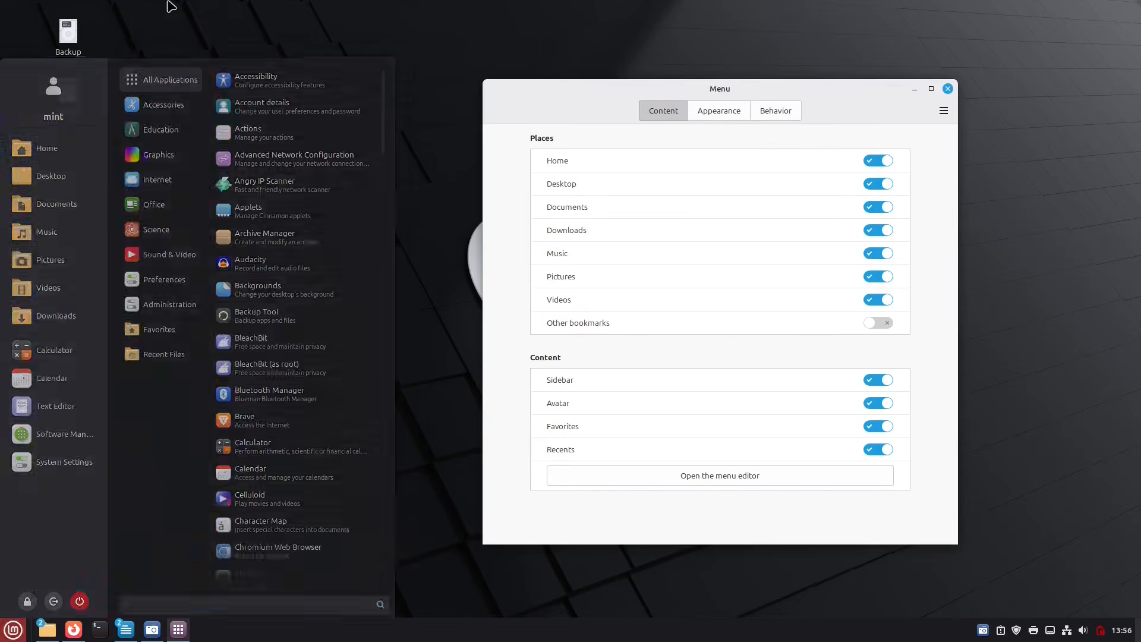
Step: Enable Other bookmarks among the menu's places and check the application menu
left_click(13, 629)
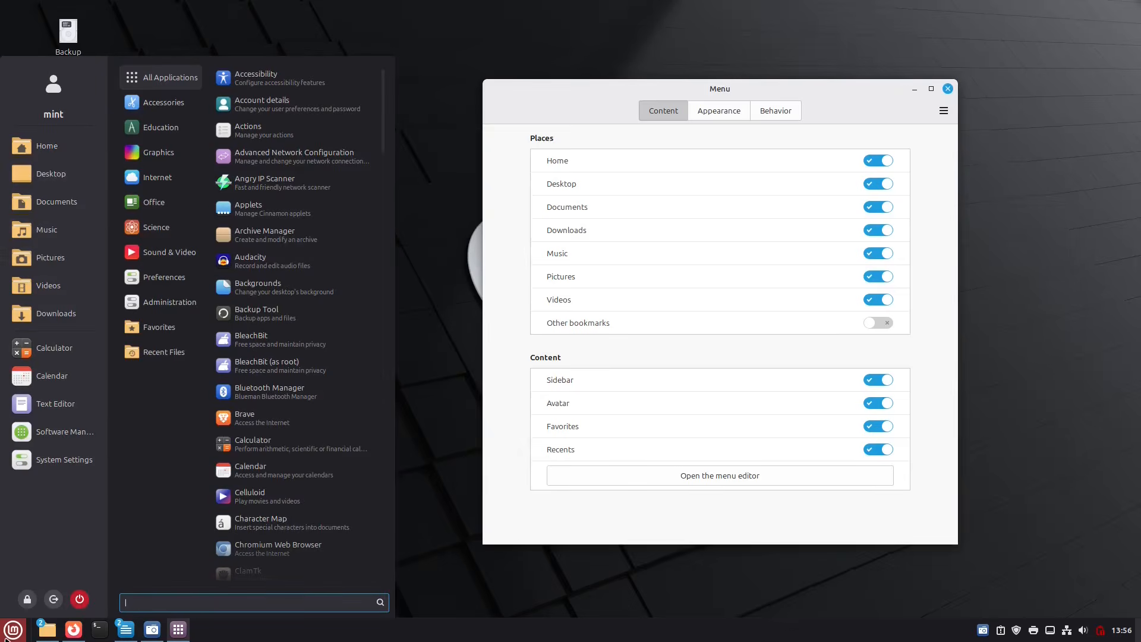
left_click(493, 341)
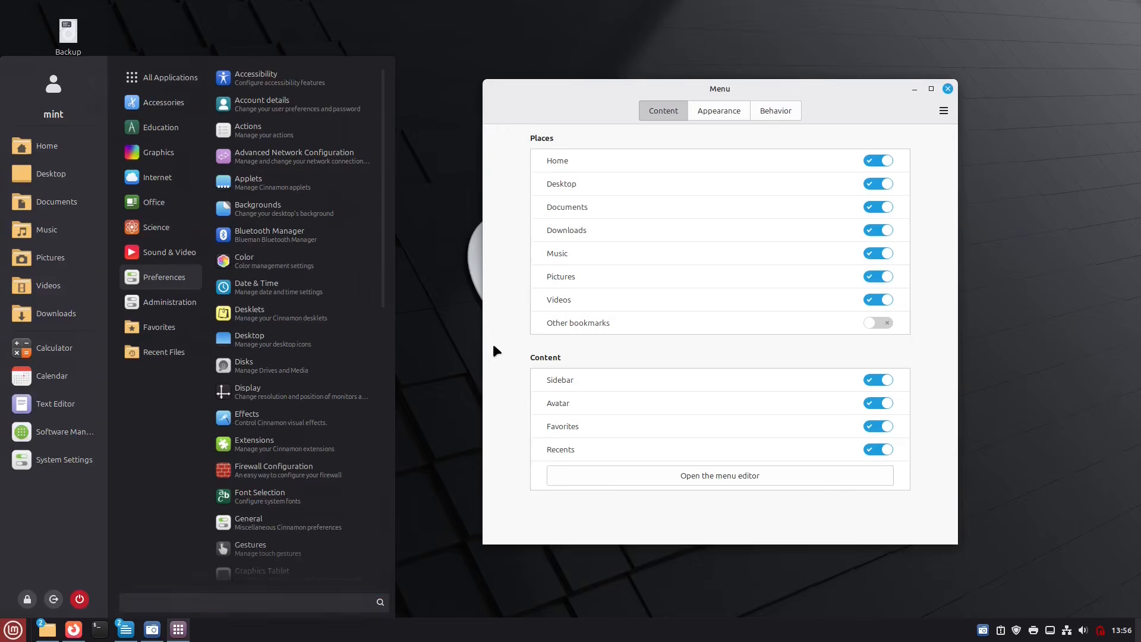
left_click(888, 324)
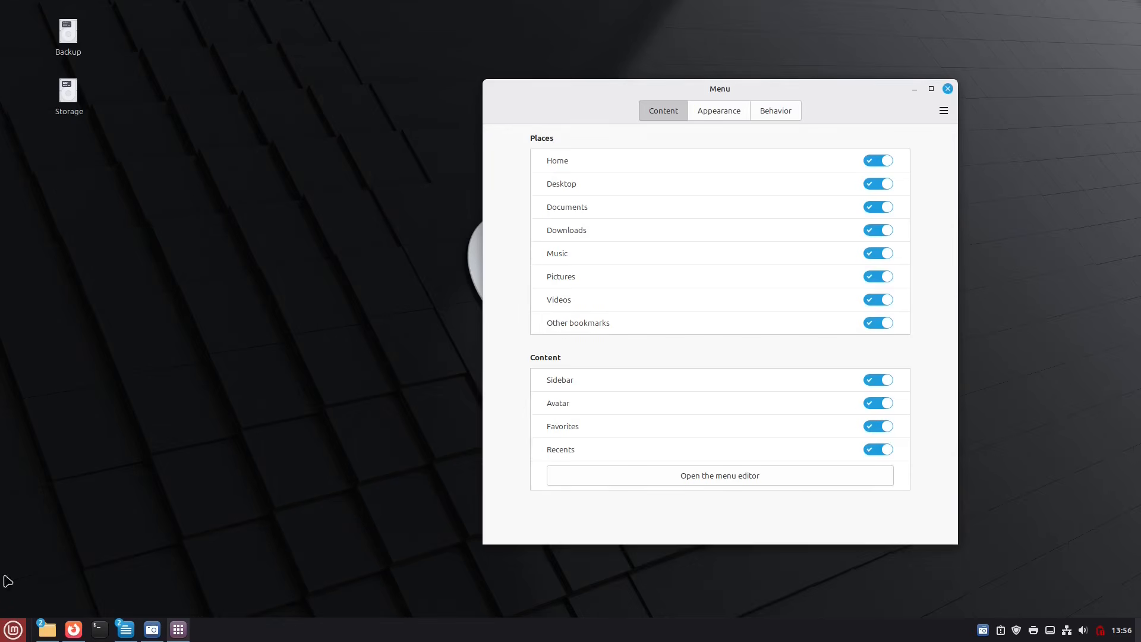
left_click(13, 629)
left_click(231, 15)
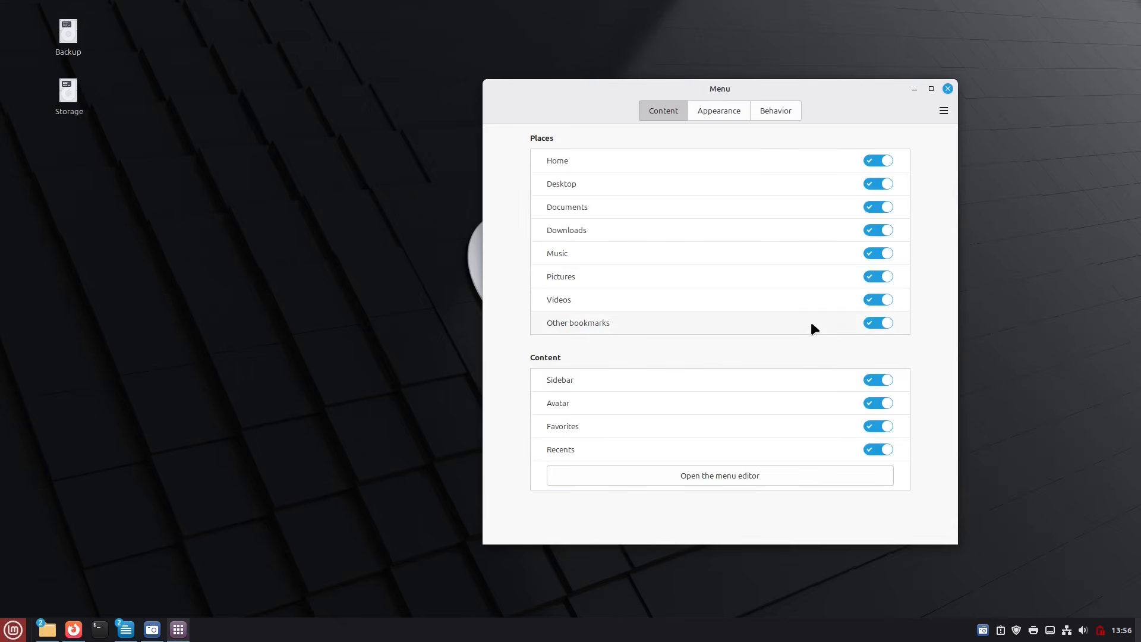
Step: Bookmark the home folder's copy folder in the file manager and check the application menu's sidebar for it
right_click(47, 629)
left_click(41, 482)
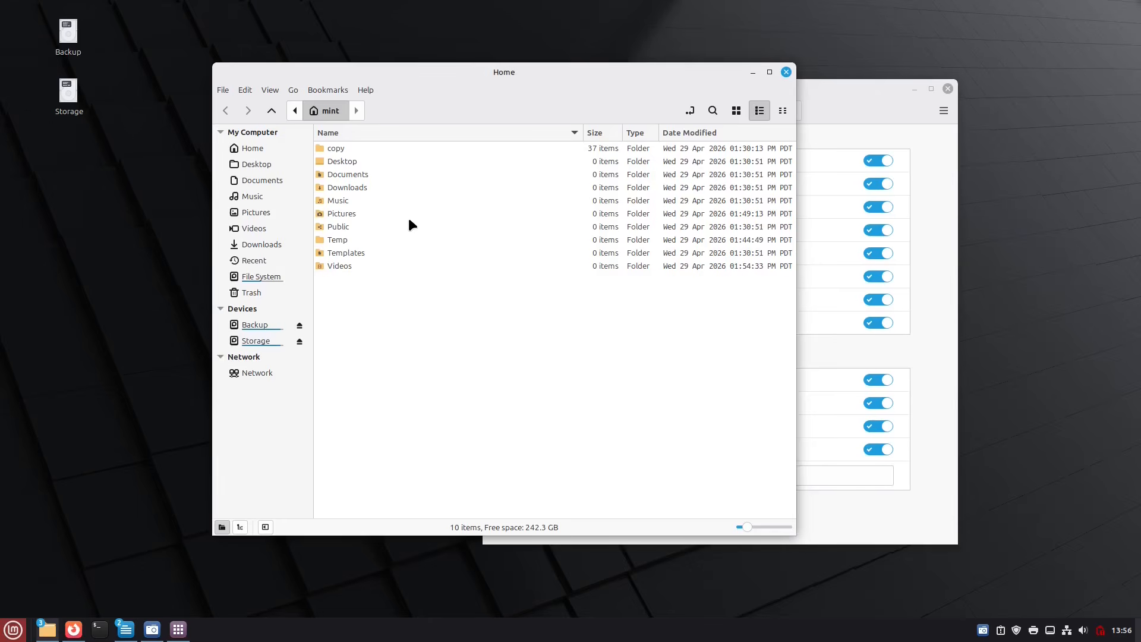
left_click(336, 150)
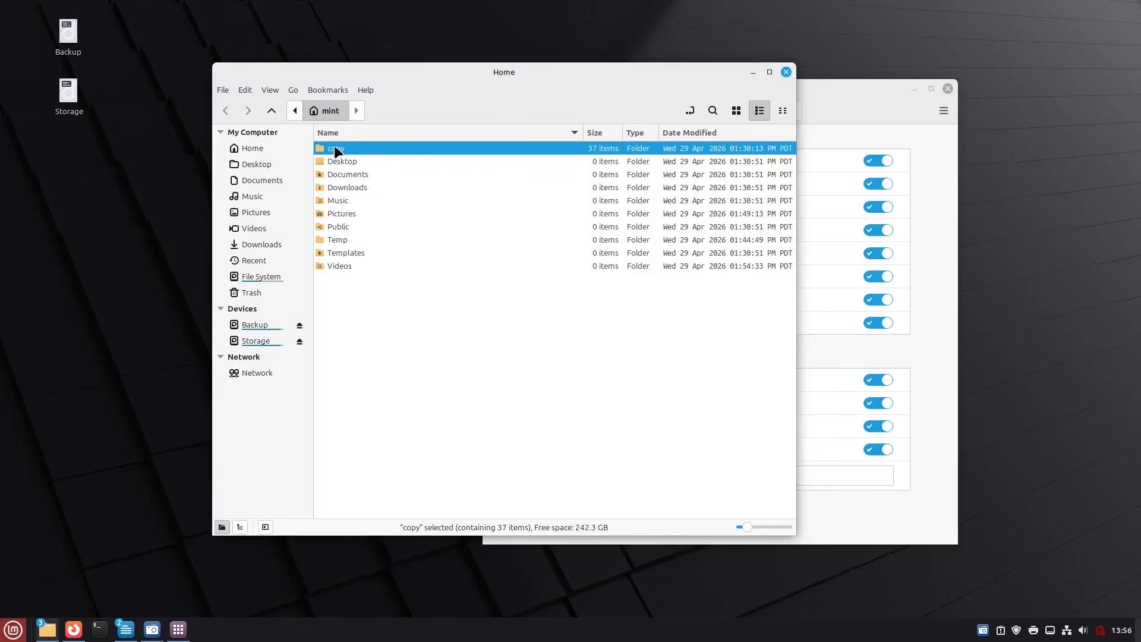
left_click_drag(336, 150, 240, 317)
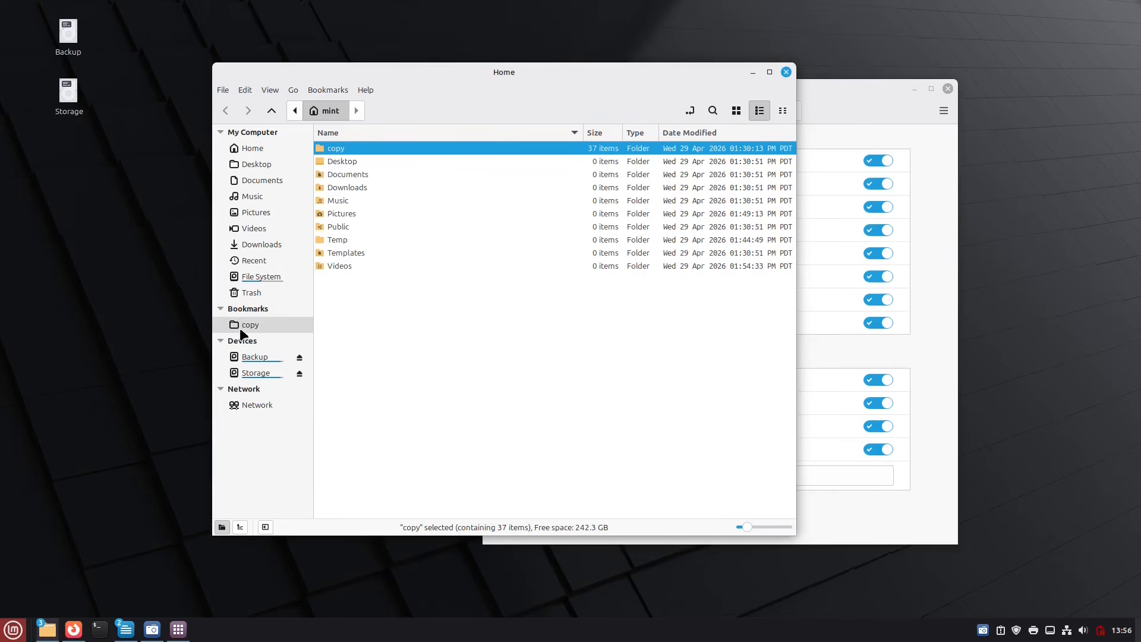
left_click(753, 72)
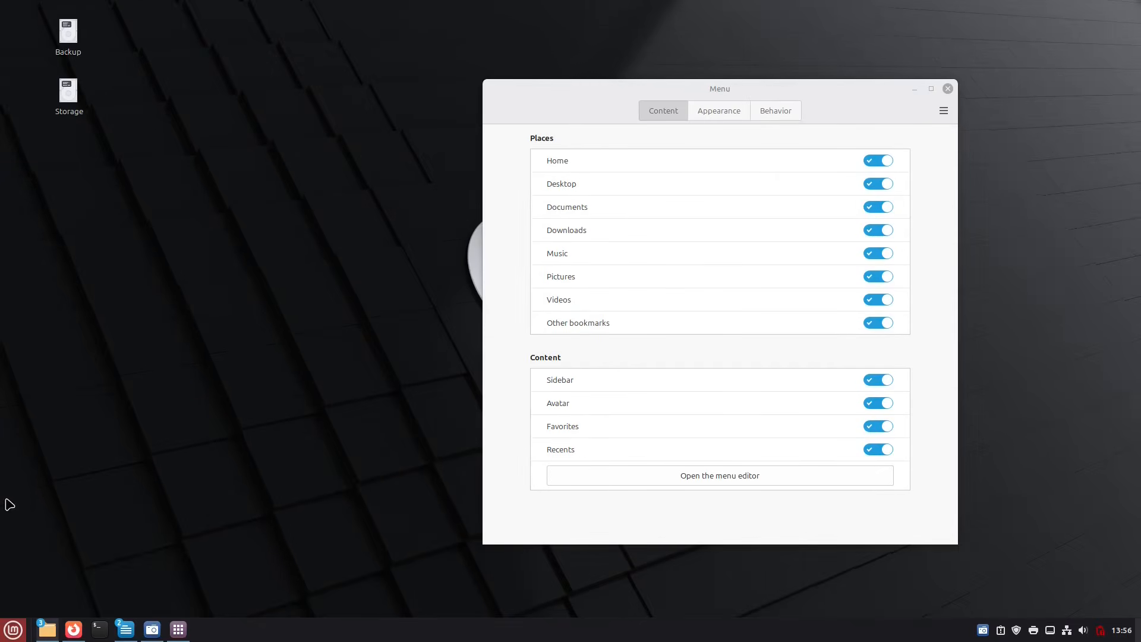
left_click(13, 629)
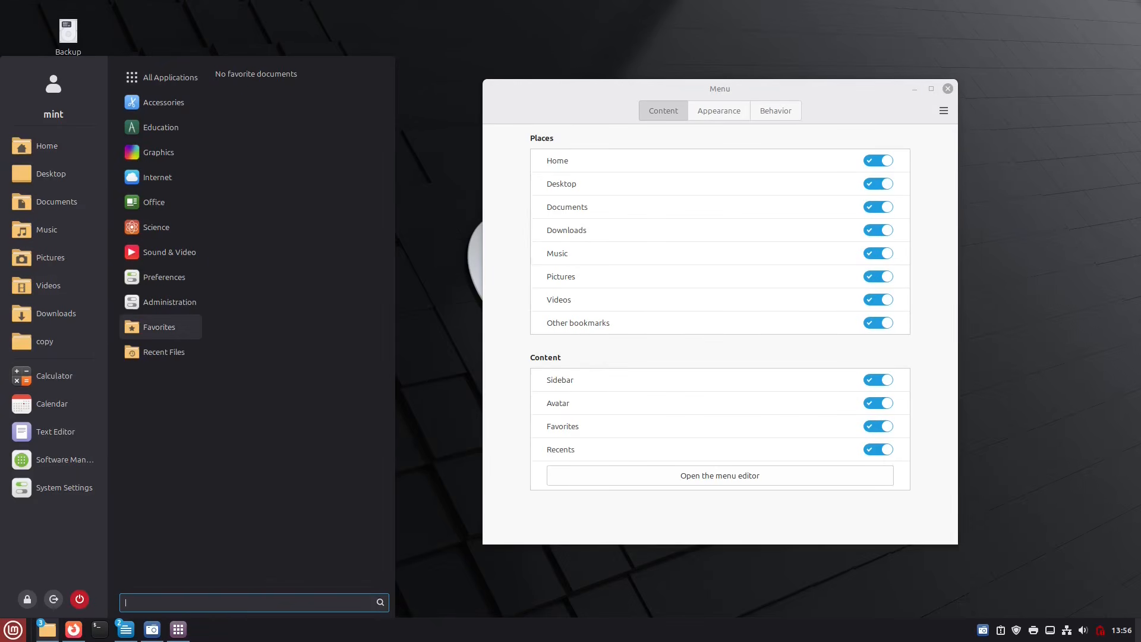
left_click(621, 108)
Step: Bookmark the Temp folder in the file manager and close its window
left_click_drag(1140, 77, 505, 66)
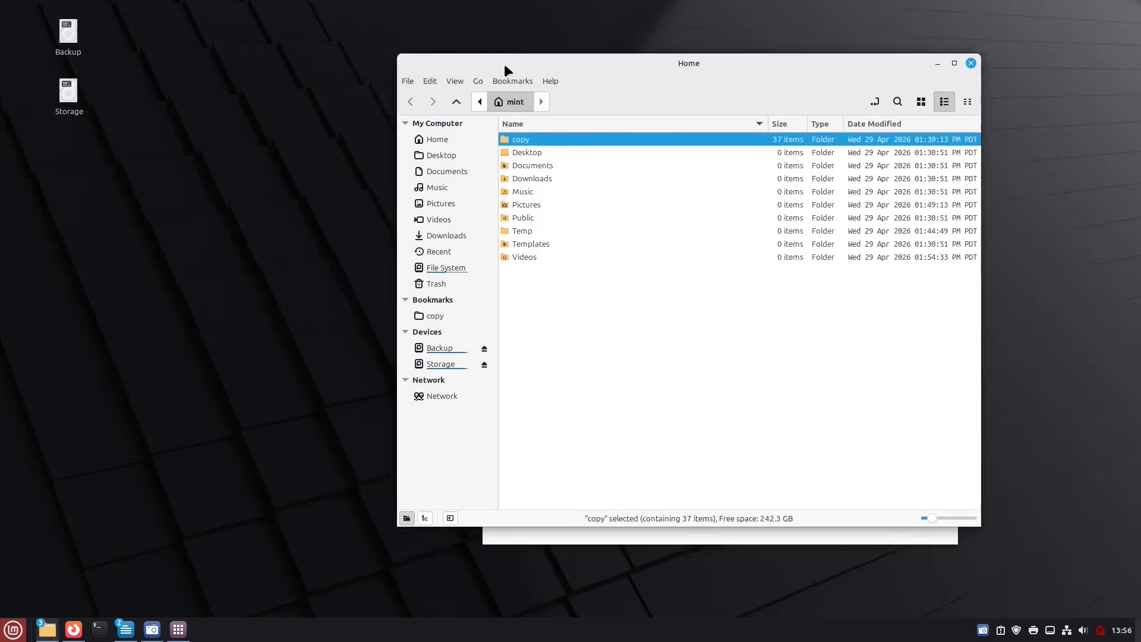
left_click_drag(523, 230, 453, 321)
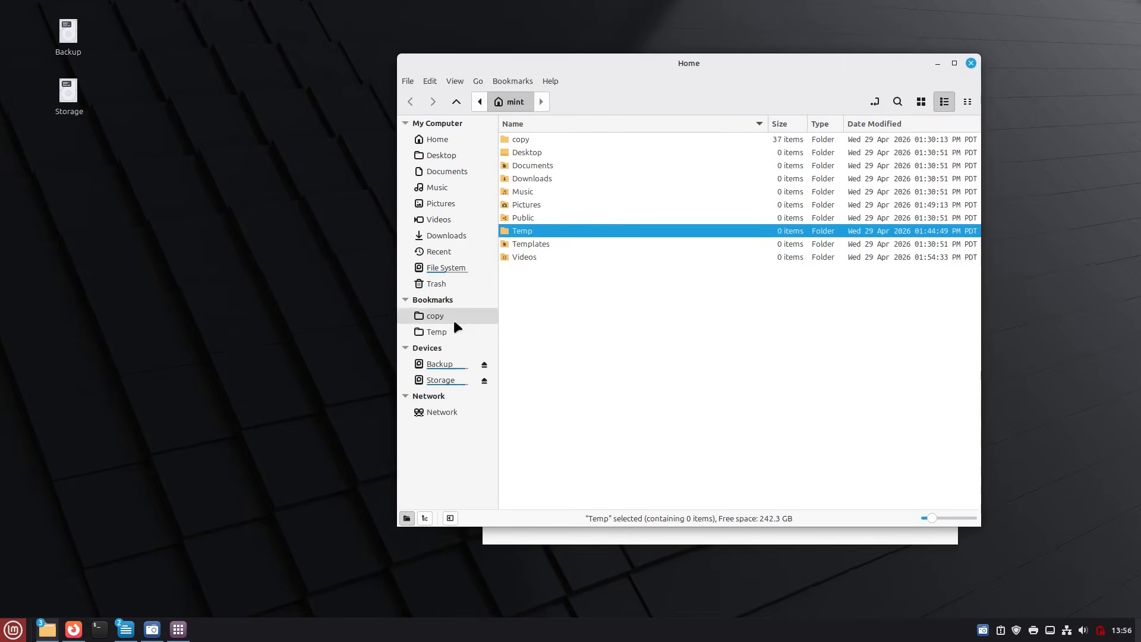
left_click(972, 62)
Step: Open the Temp folder from the application menu's sidebar and close its window
left_click(13, 630)
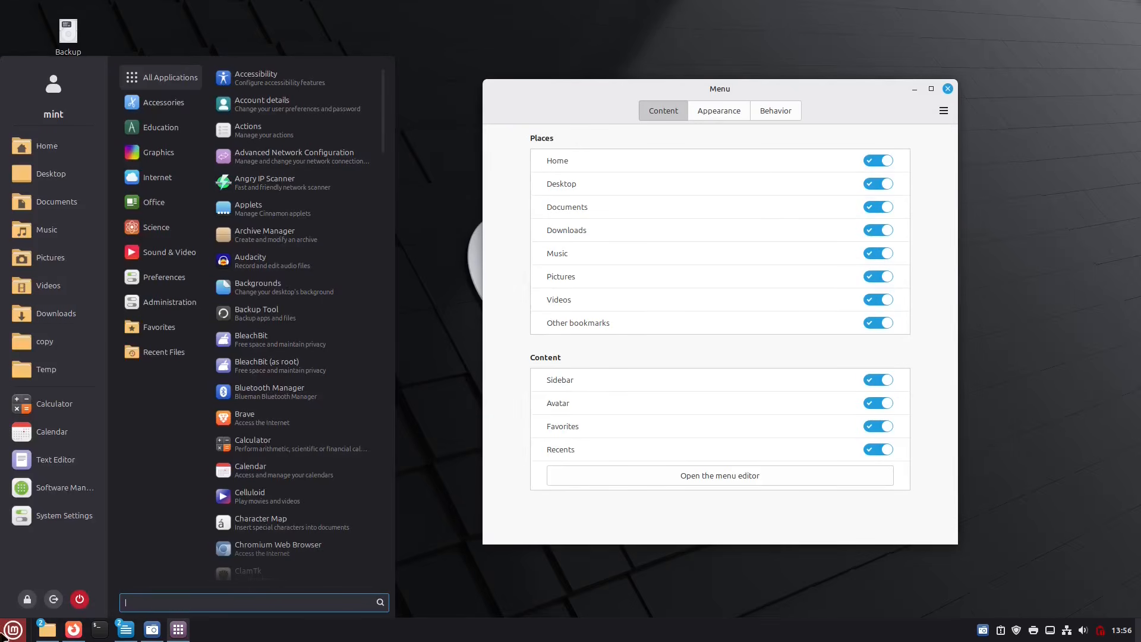
left_click(49, 369)
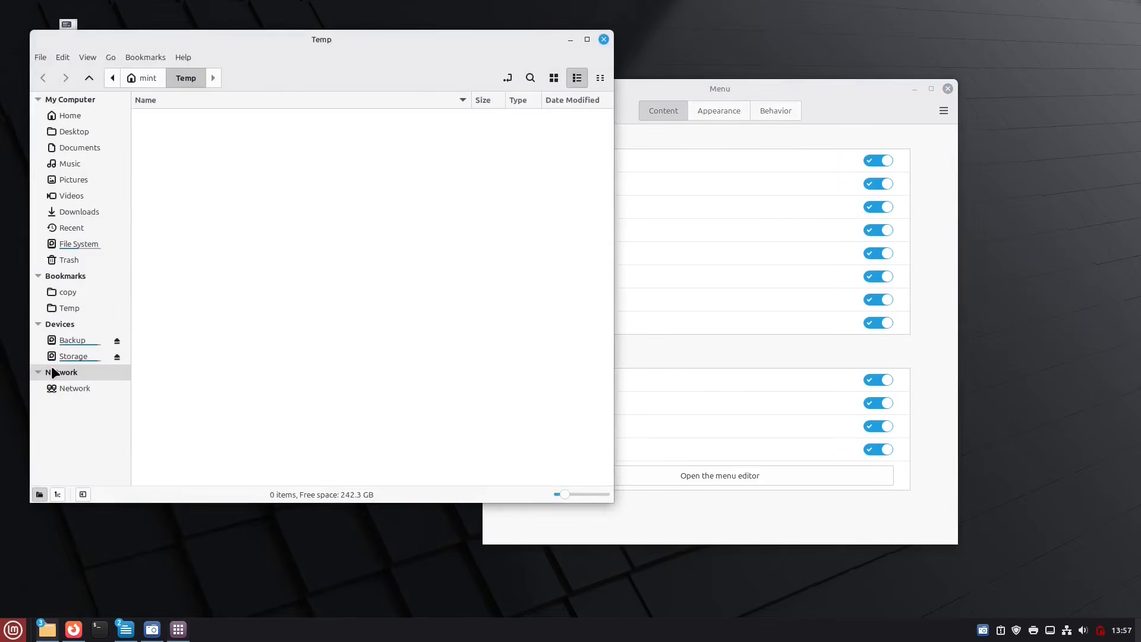
left_click(604, 40)
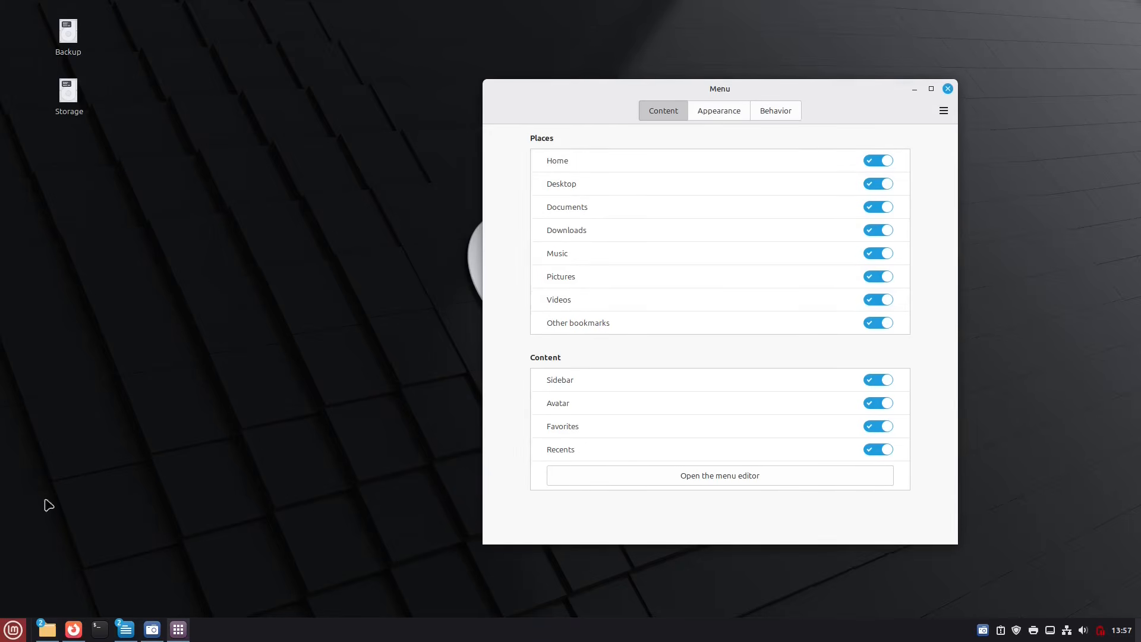
Step: Disable the menu's Sidebar content option, preview the application menu, and re-enable the option
left_click(8, 637)
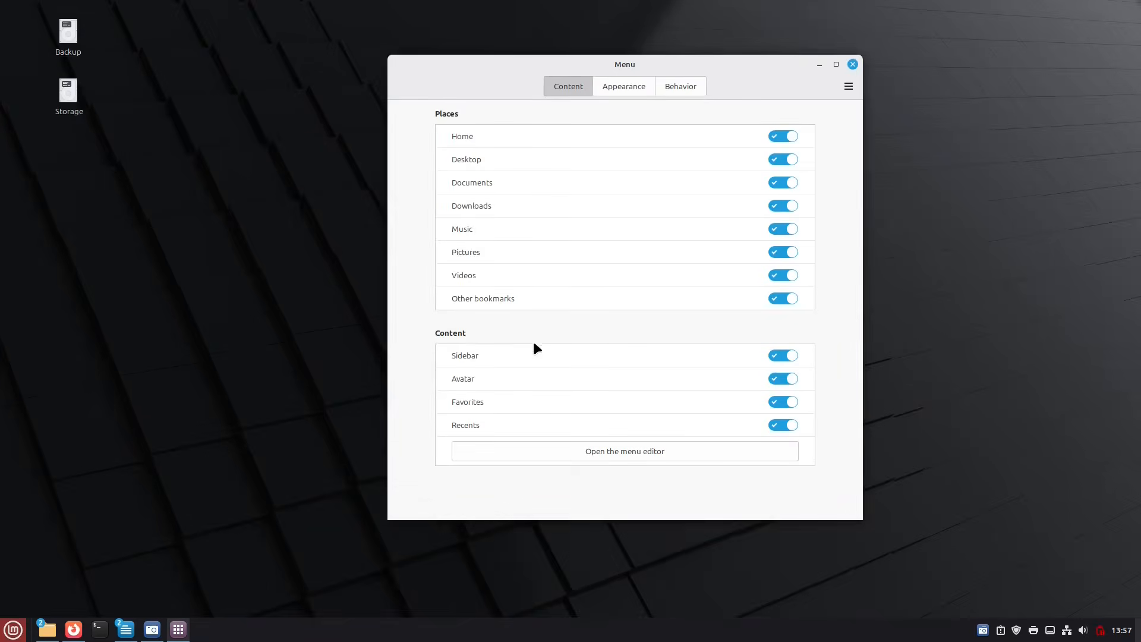
left_click(776, 355)
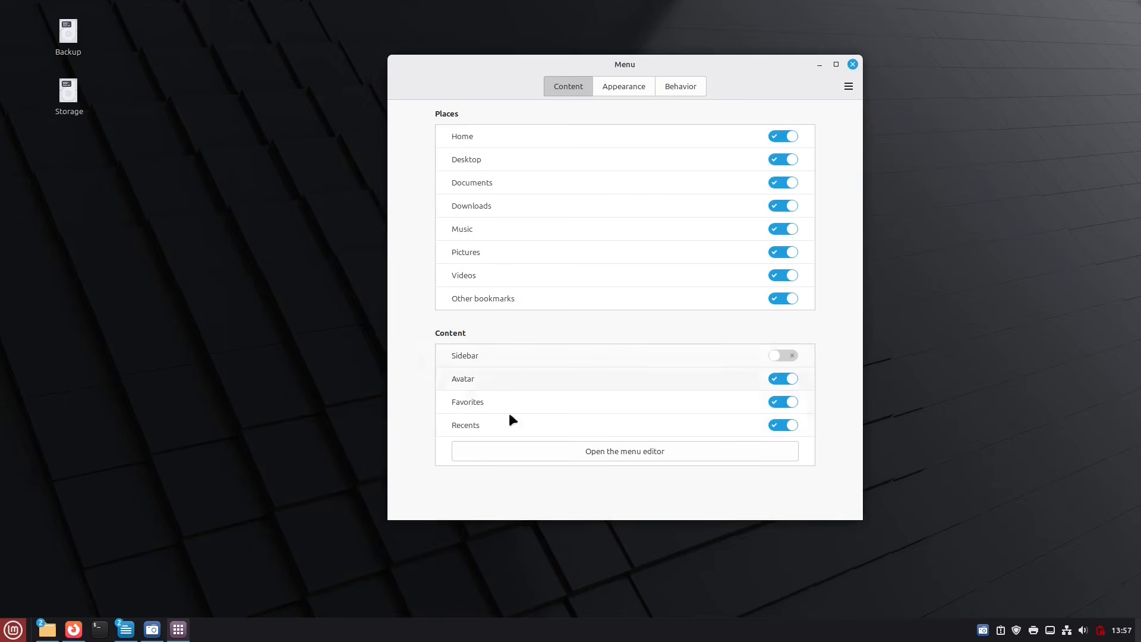
left_click(13, 629)
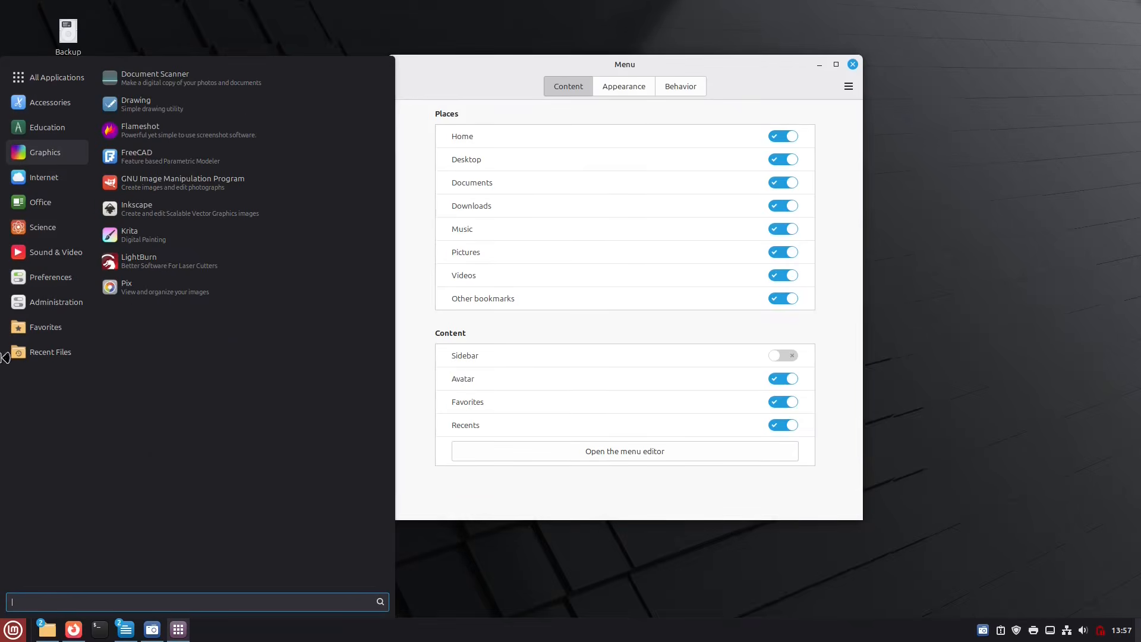
left_click(786, 355)
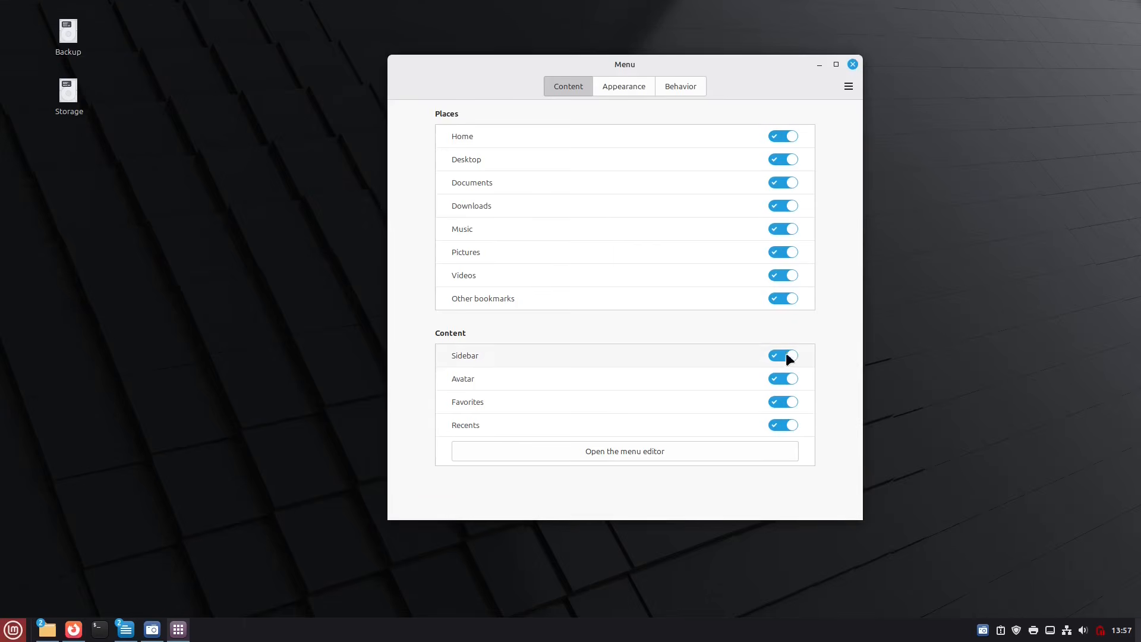
left_click(13, 629)
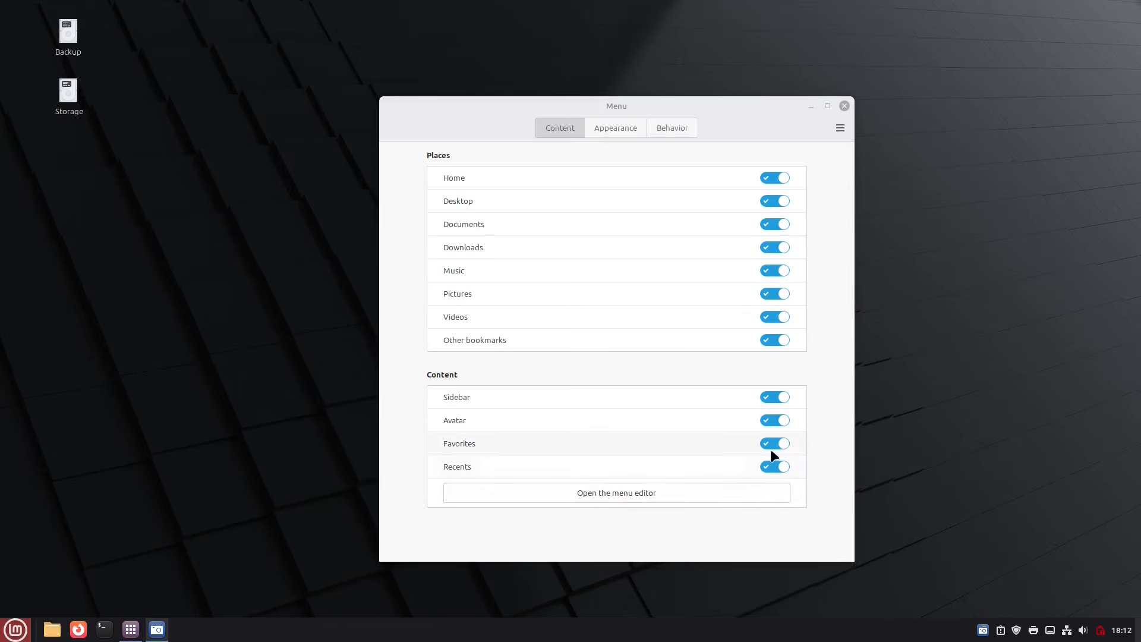
left_click(9, 625)
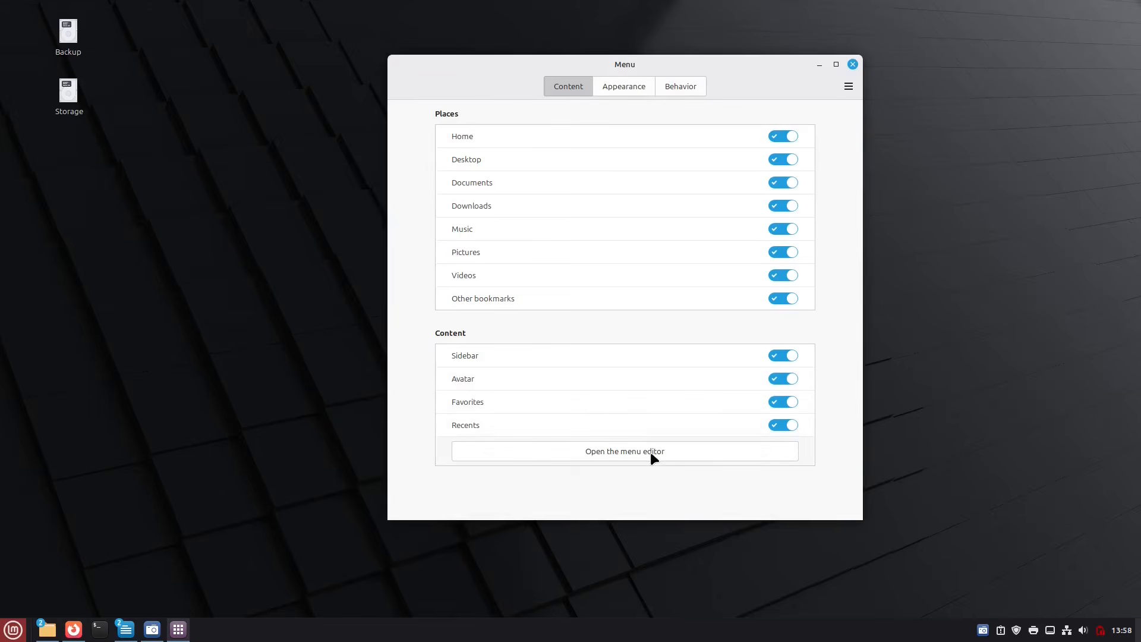
Step: Set the menu's search bar position to At the top and its system buttons position to Alongside the search bar
left_click(635, 87)
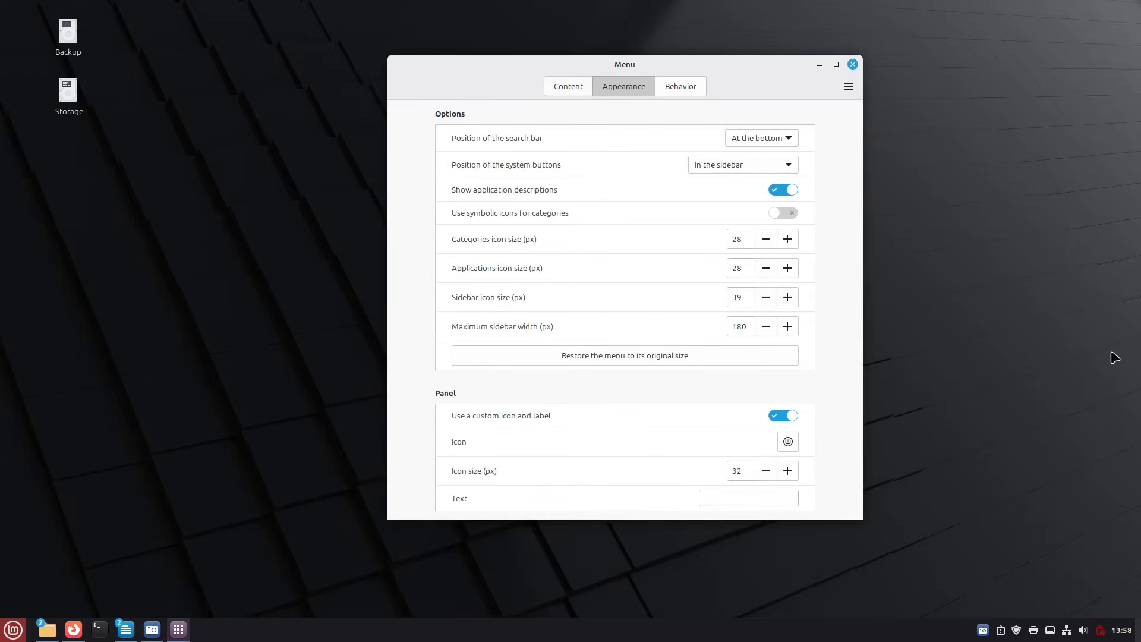
left_click(12, 629)
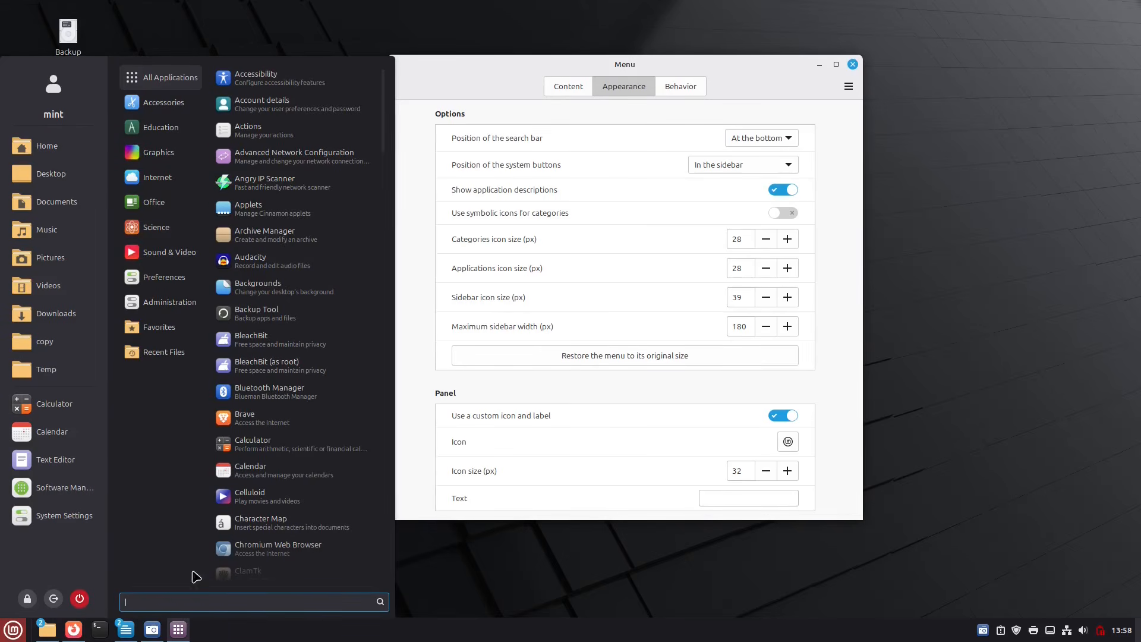
left_click(748, 138)
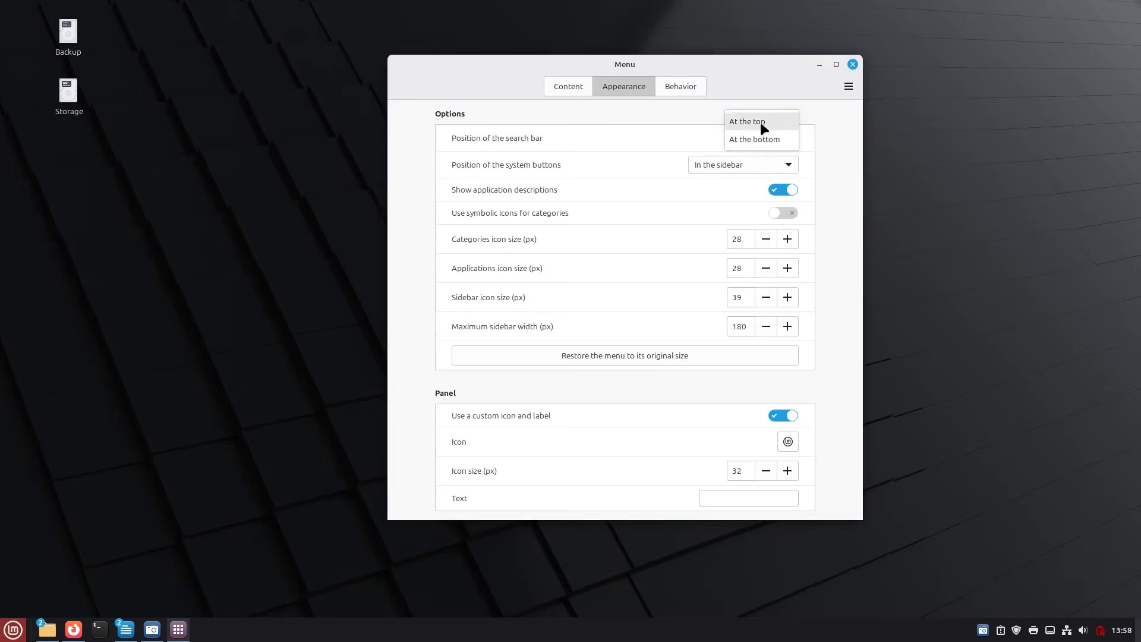
left_click(761, 122)
left_click(13, 629)
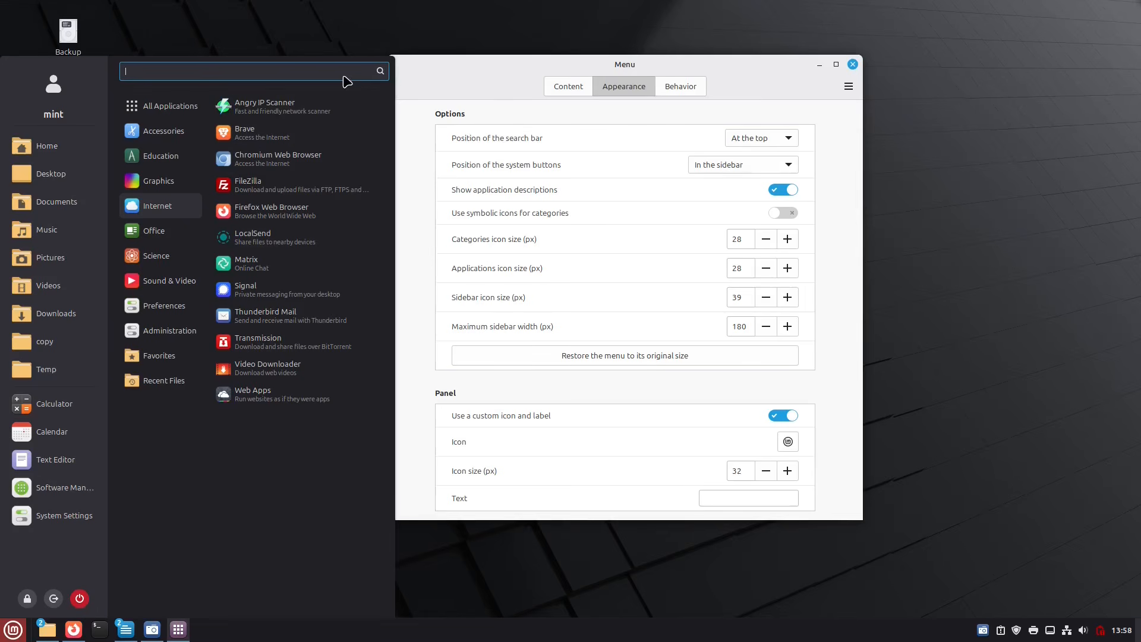
left_click(779, 167)
left_click(758, 182)
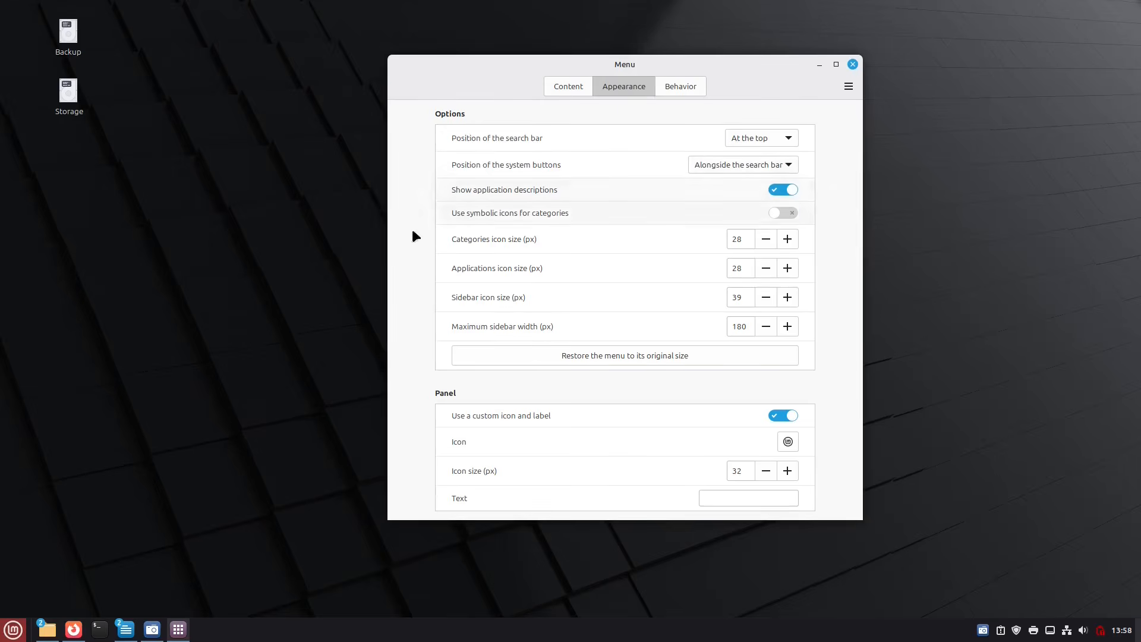
Step: Preview the application menu, set its search bar position to At the bottom, and preview the menu again
left_click(12, 629)
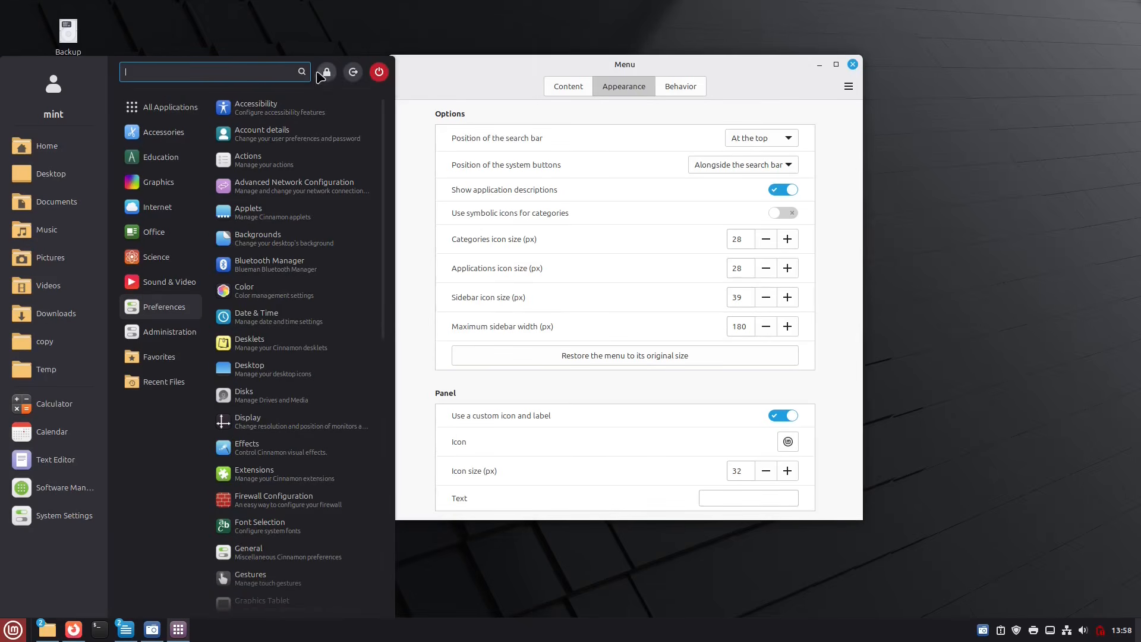
left_click(758, 138)
left_click(759, 154)
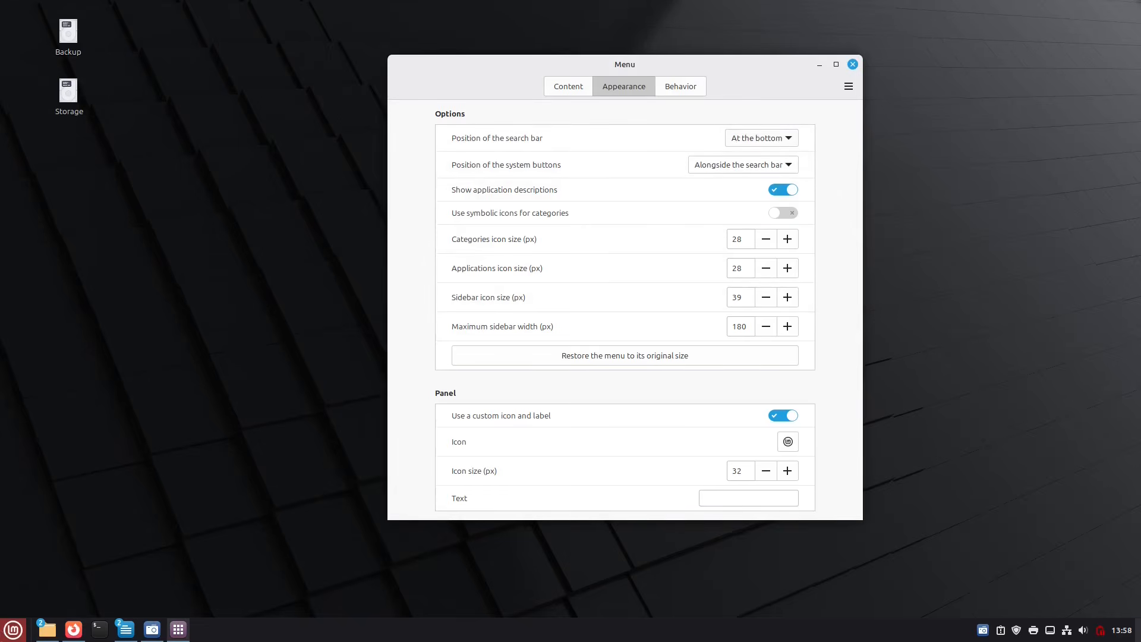
key("super")
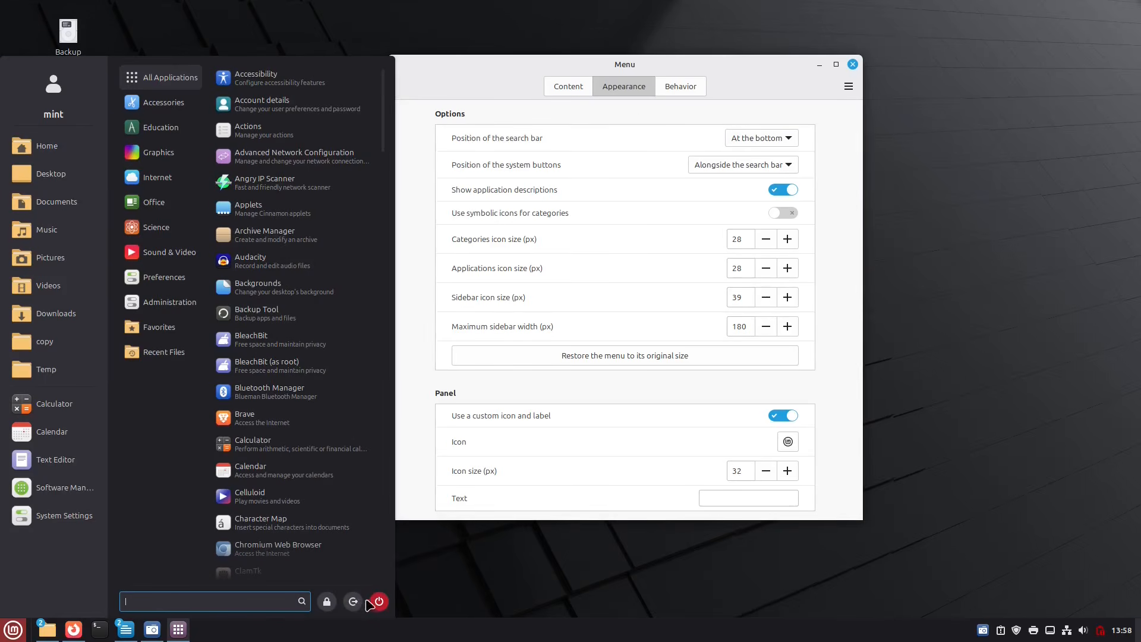
Step: Set the position of the system buttons to In the sidebar and preview the application menu
left_click(758, 169)
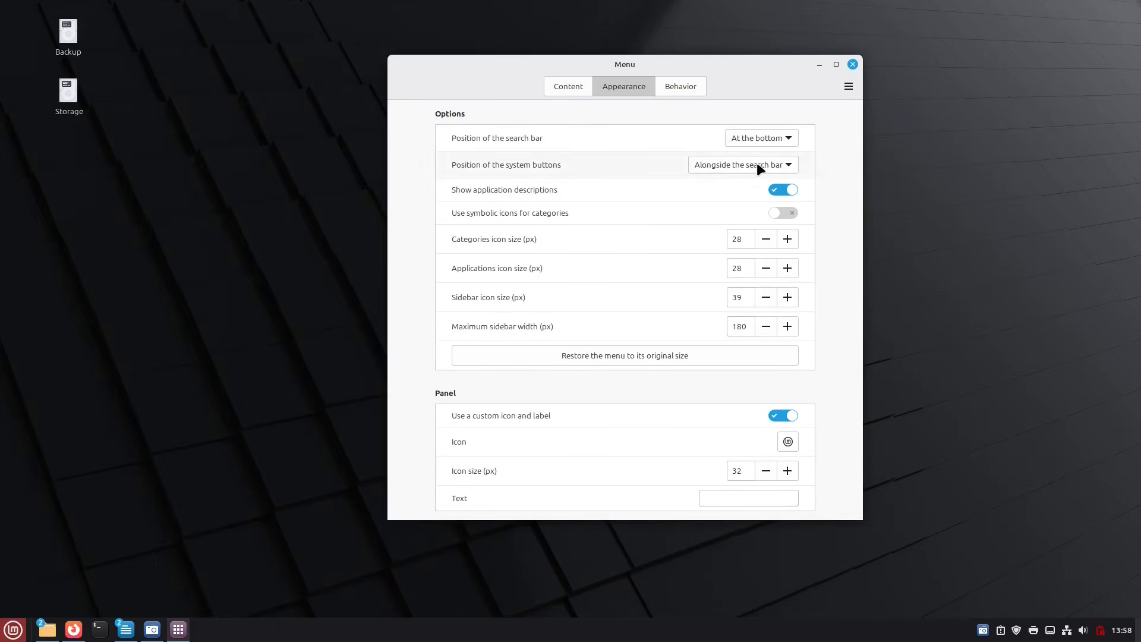
left_click(757, 169)
left_click(742, 149)
left_click(10, 622)
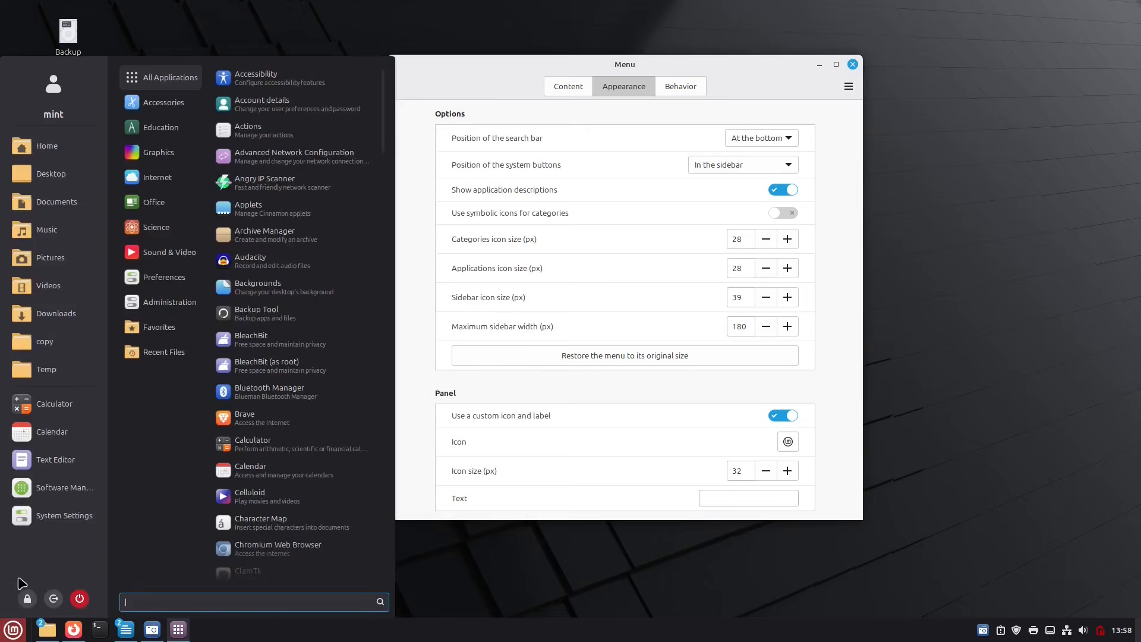
left_click(650, 239)
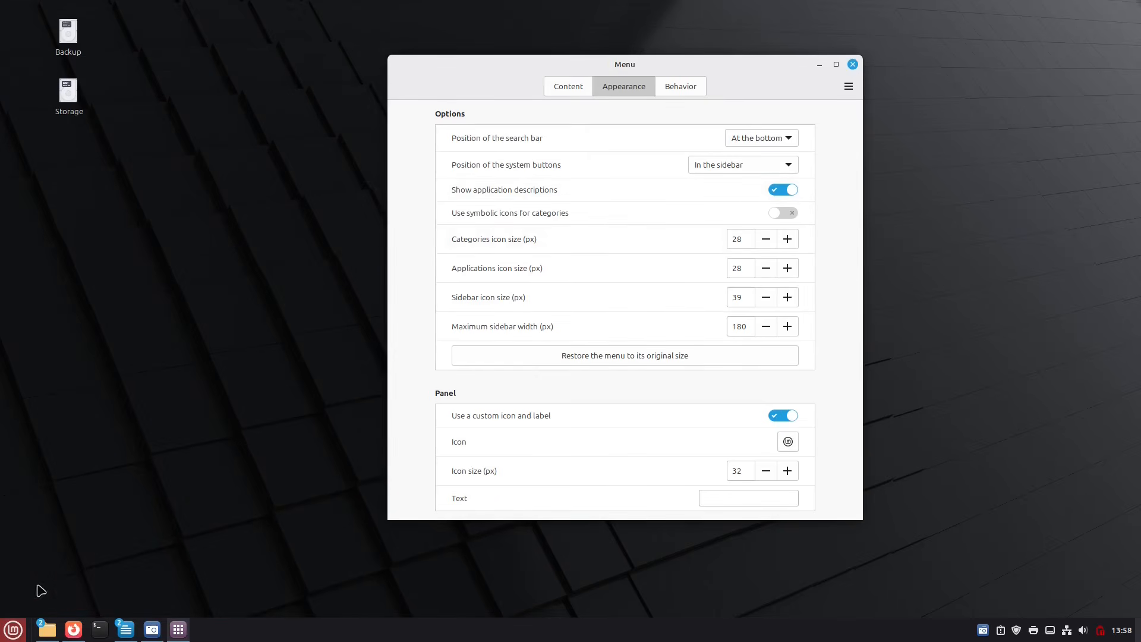
Step: Disable Show application descriptions, preview the application menu's Accessories category, and re-enable the option
left_click(14, 629)
left_click(160, 77)
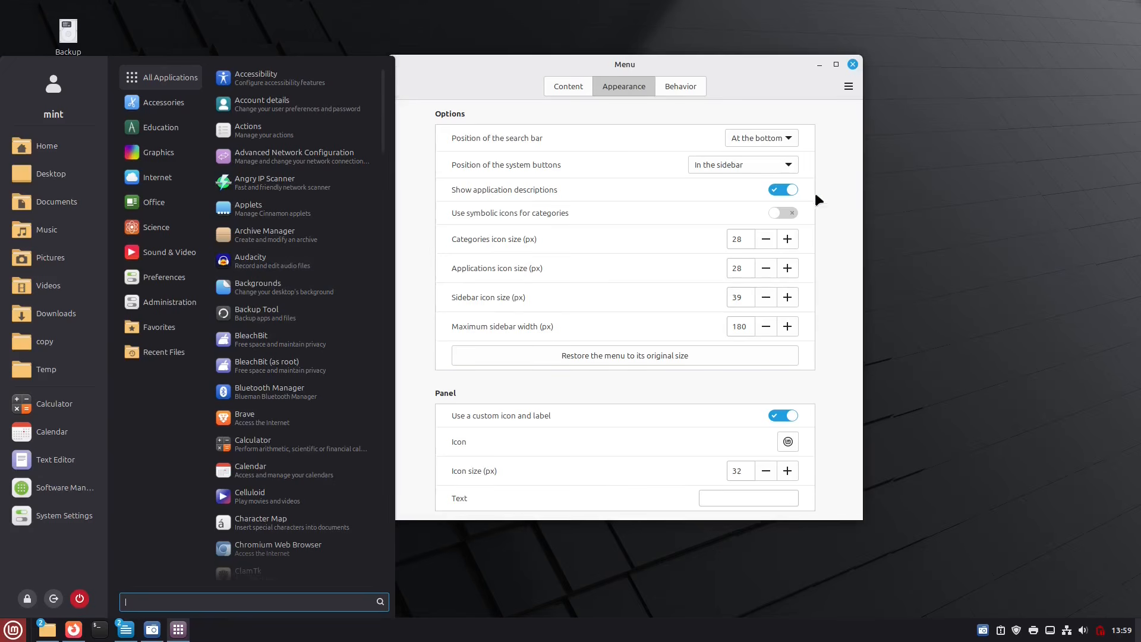
left_click(782, 190)
left_click(782, 190)
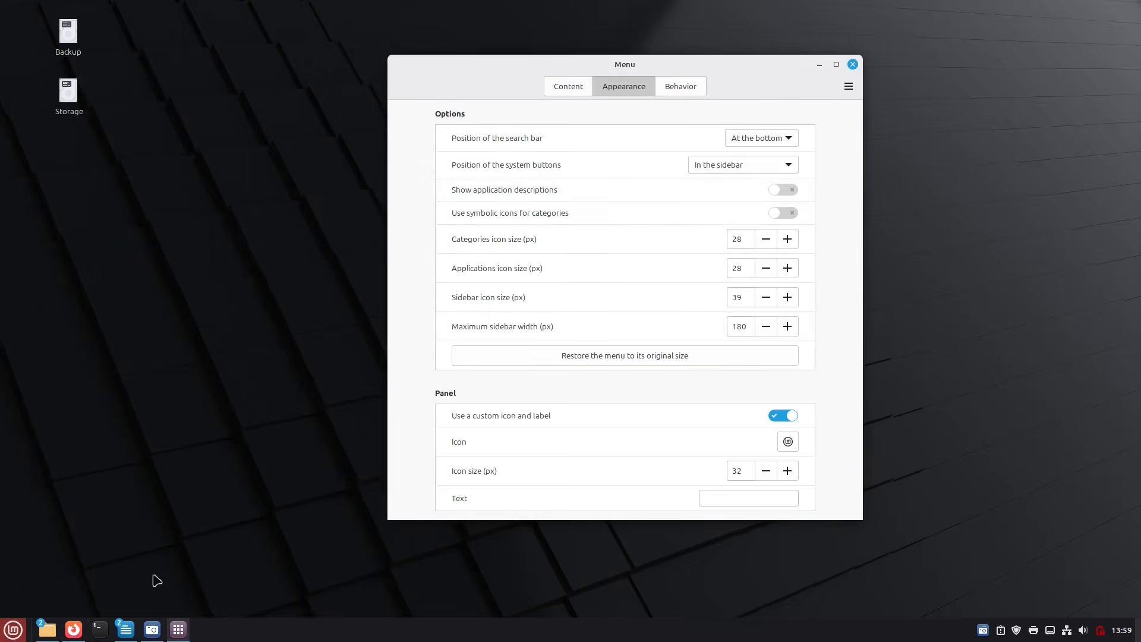
left_click(12, 632)
mouse_move(158, 109)
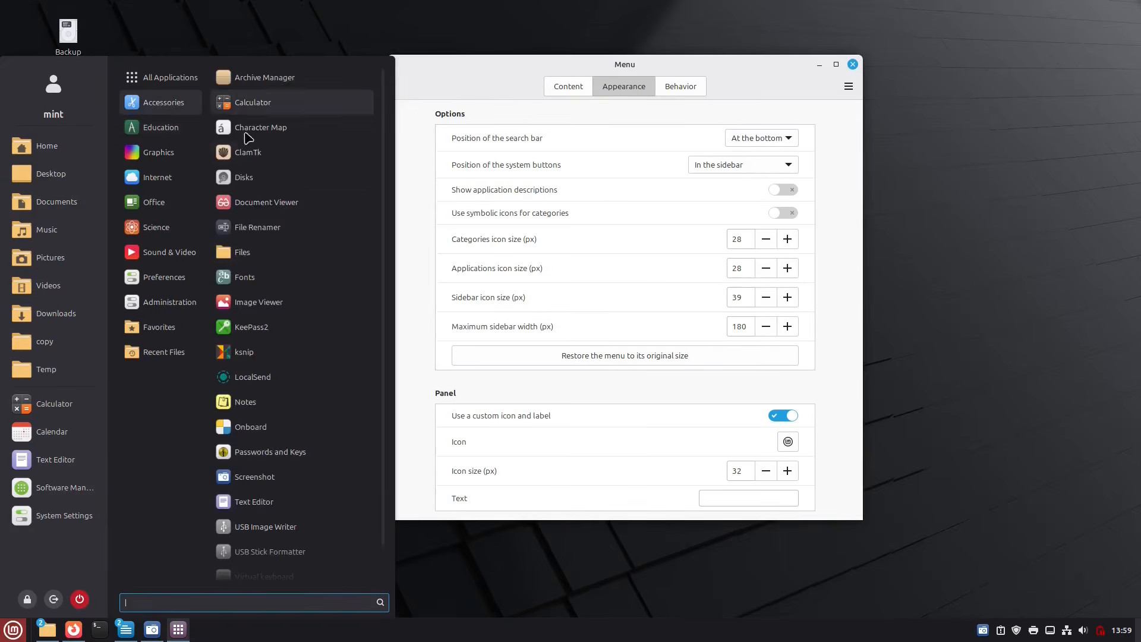
left_click(790, 188)
left_click(792, 188)
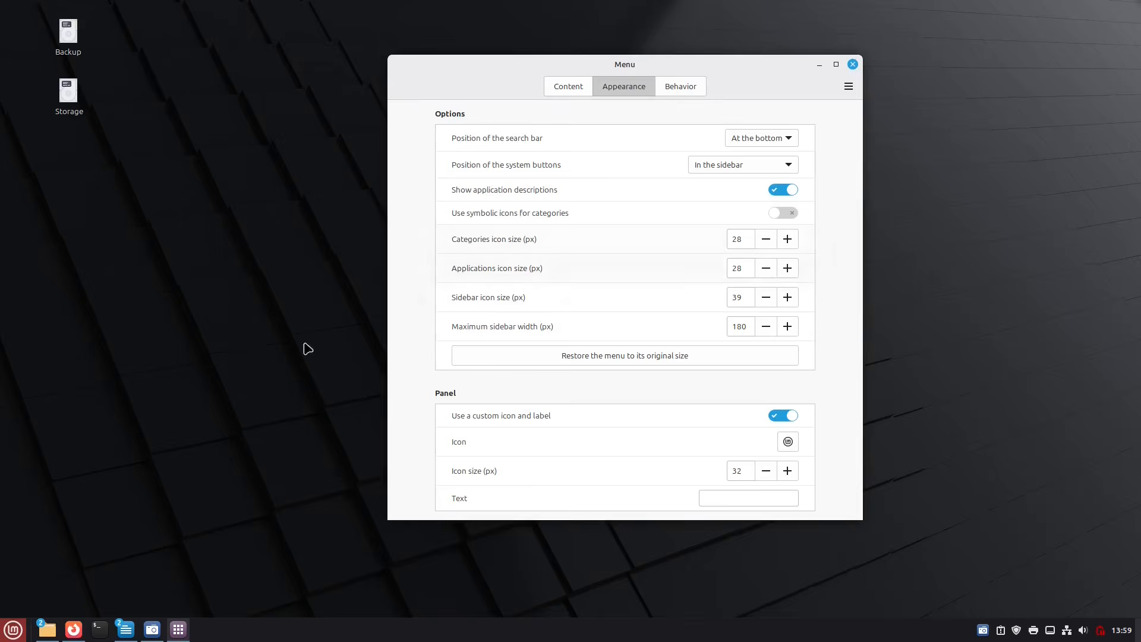
Step: Preview the application menu's category icons, then compare them with Use symbolic icons for categories enabled, and disable that option again
left_click(13, 629)
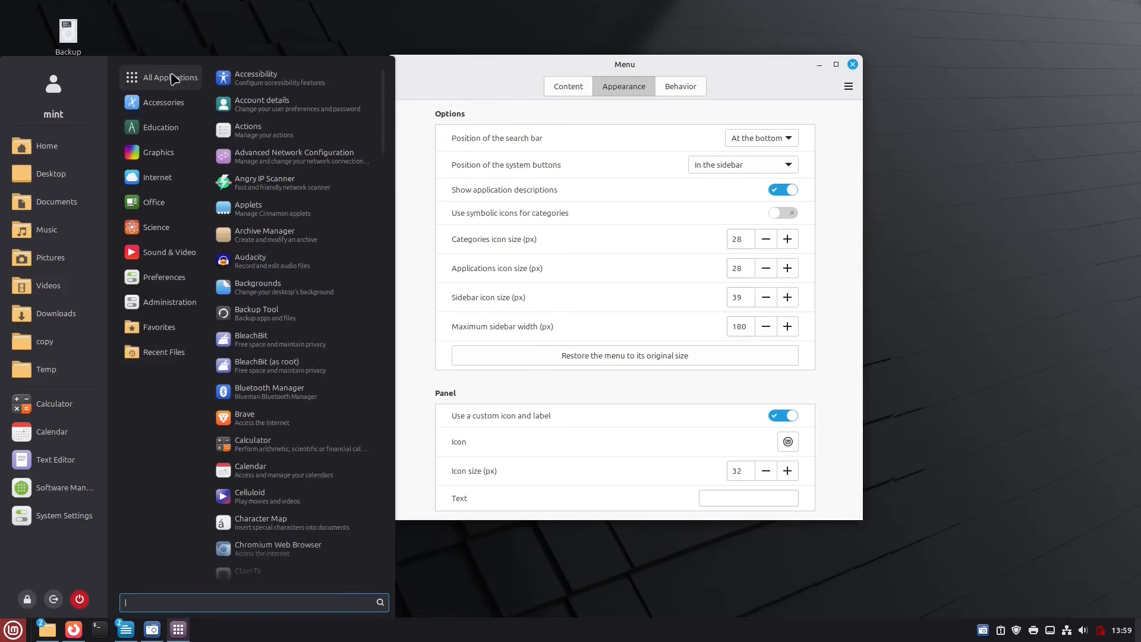
mouse_move(161, 105)
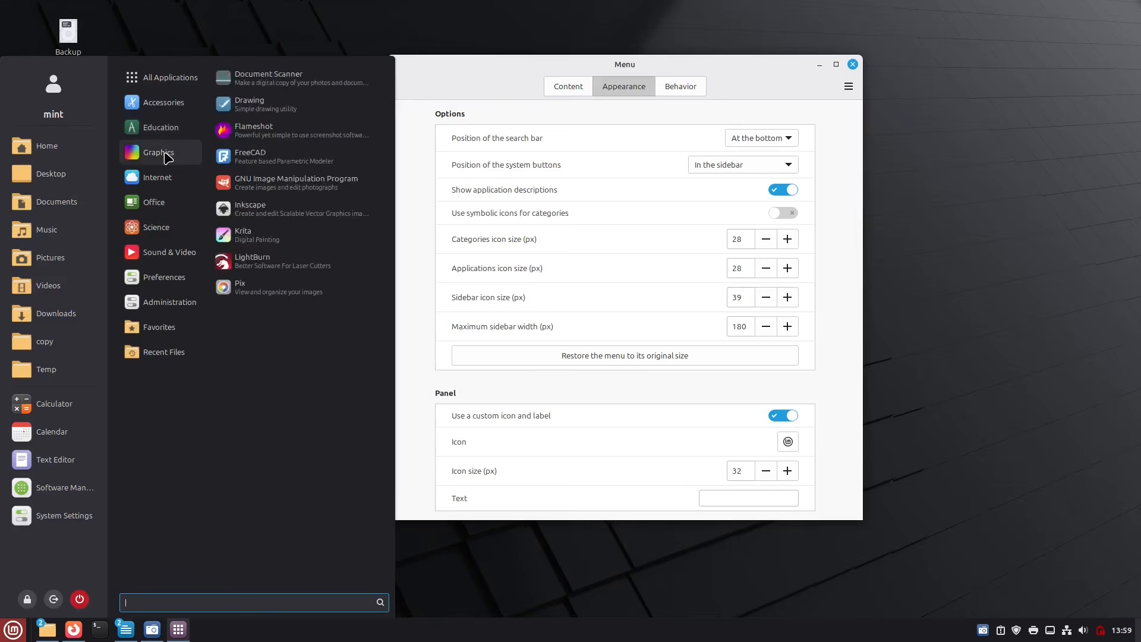
mouse_move(181, 177)
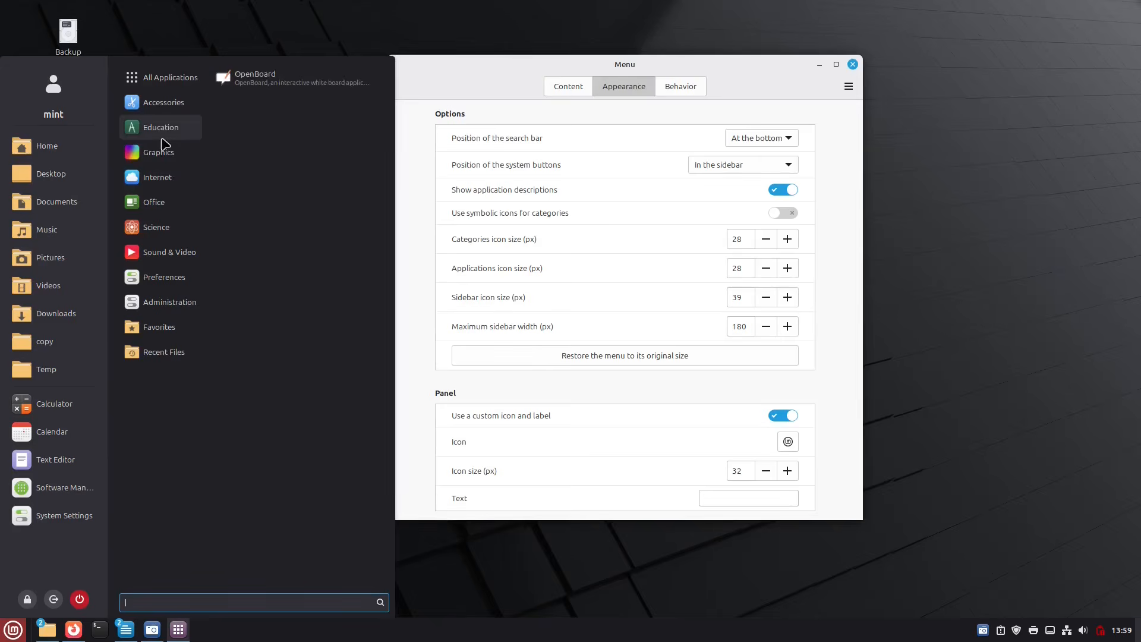
mouse_move(167, 151)
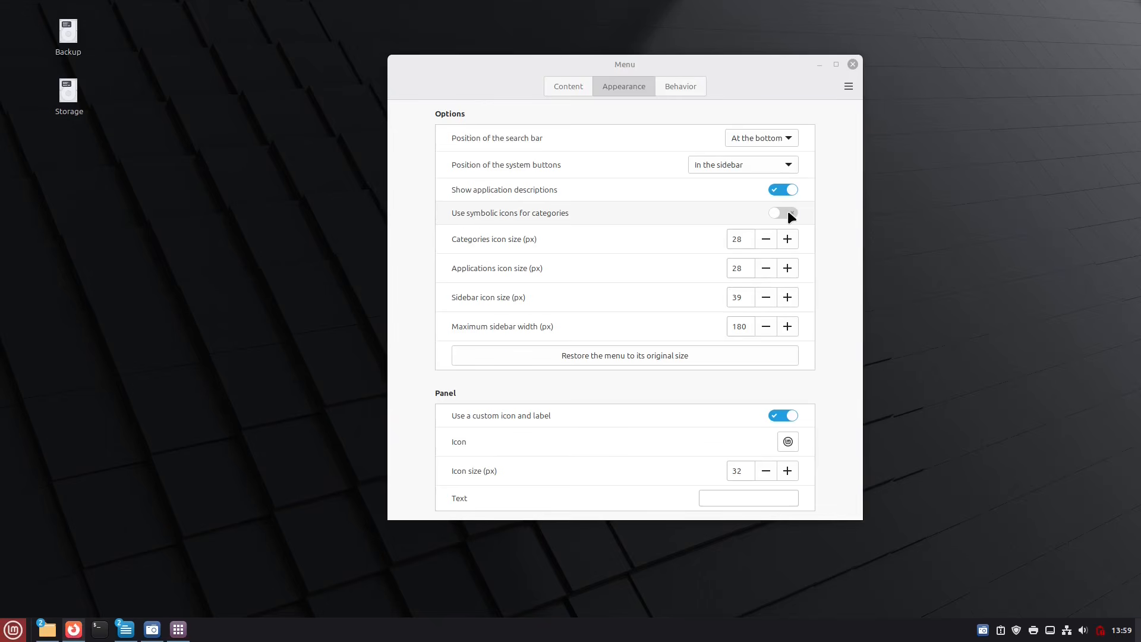
left_click(788, 213)
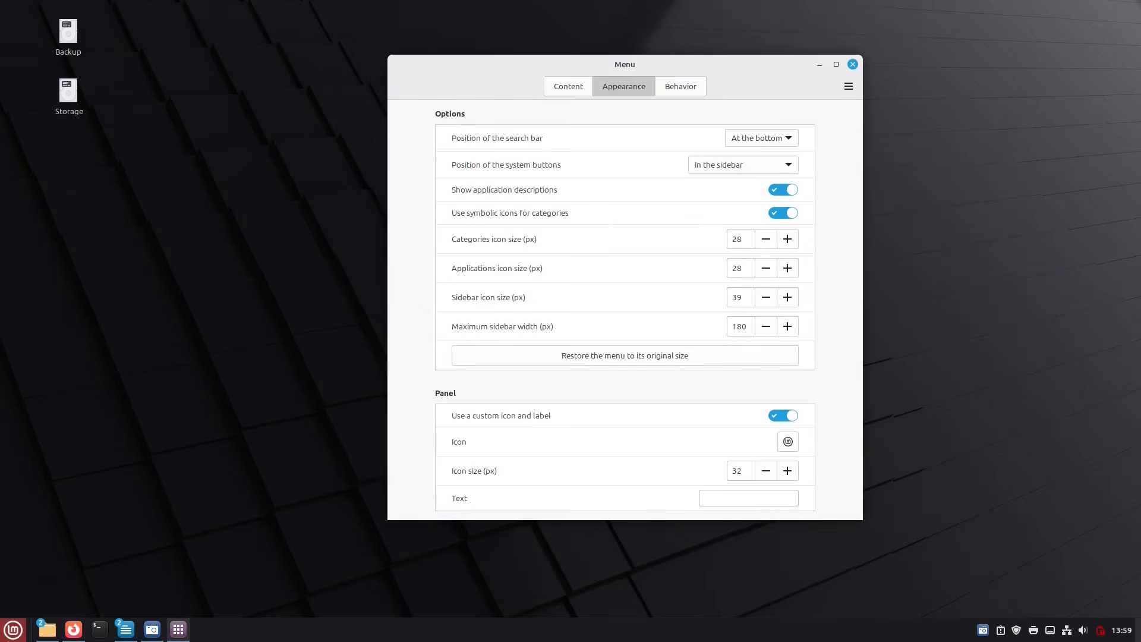
left_click(13, 629)
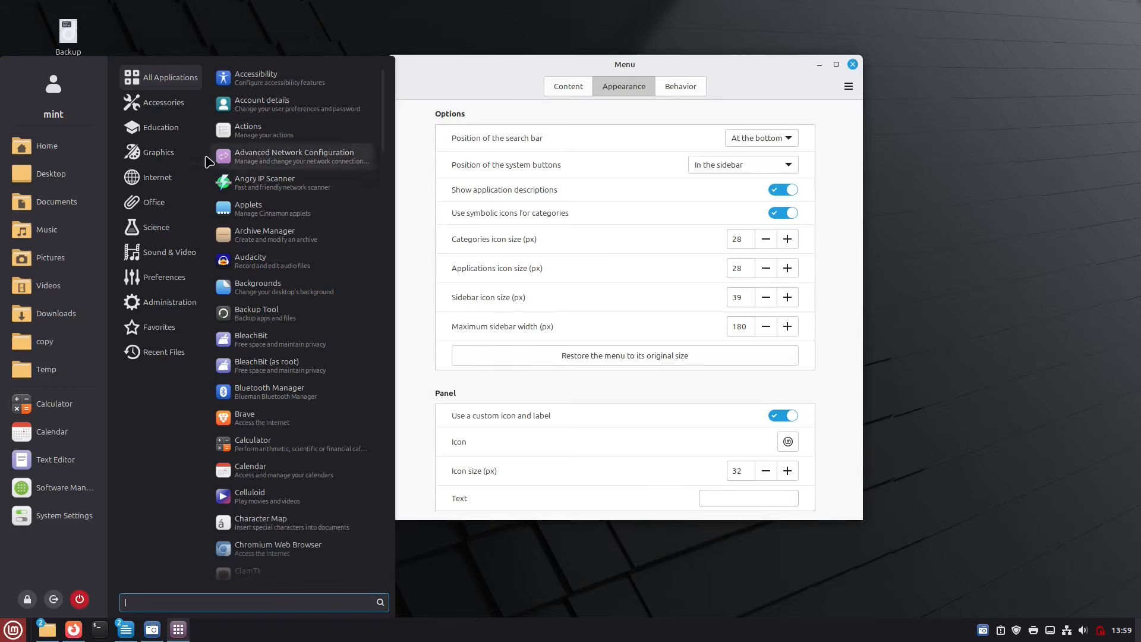
left_click(780, 209)
left_click(780, 211)
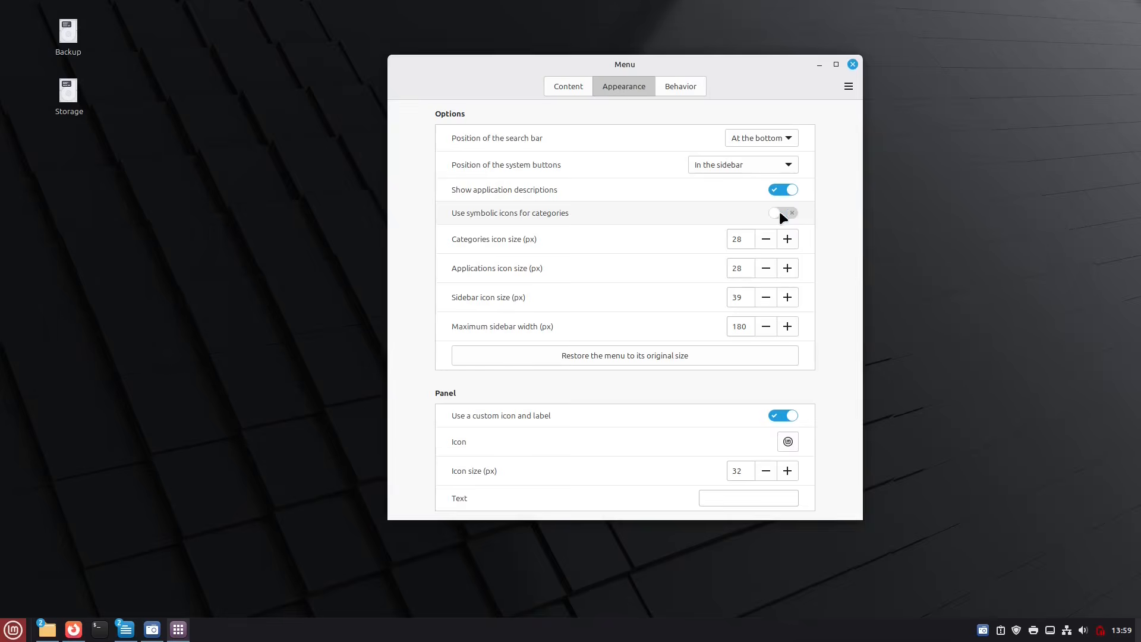
left_click(13, 630)
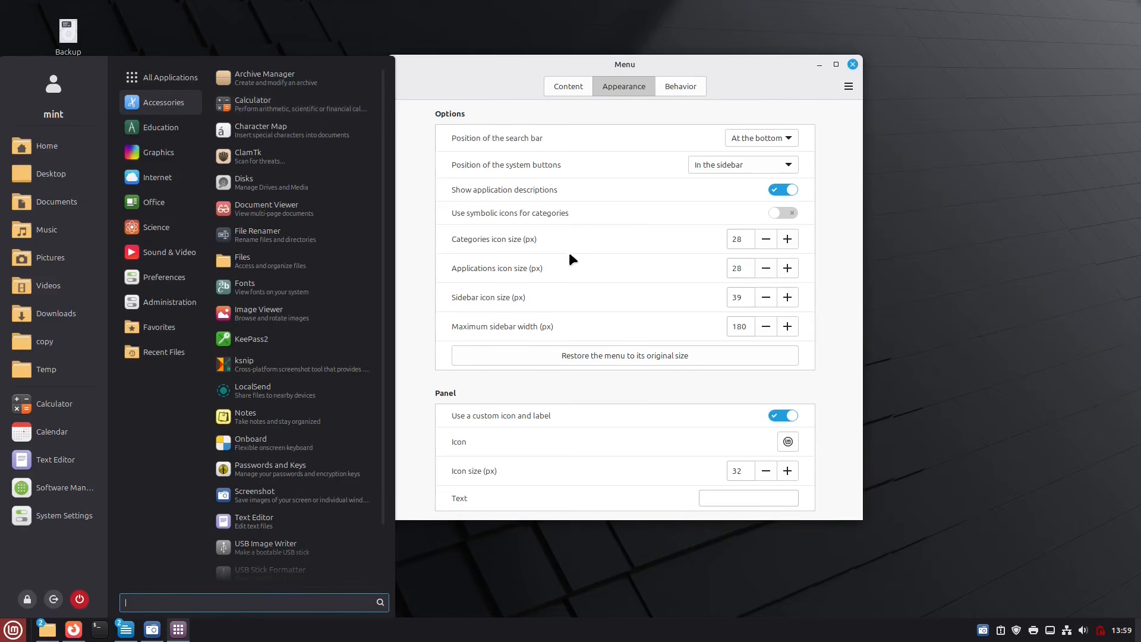
left_click(520, 63)
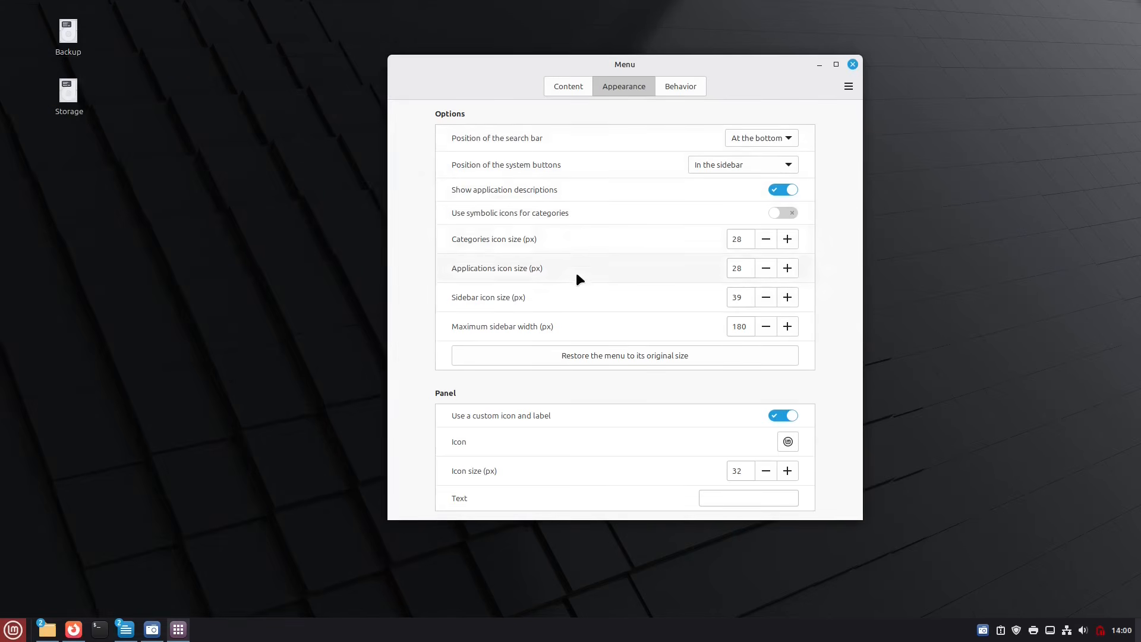
Step: Reduce the Categories icon size to 9 px and preview the change in the application menu
left_click(14, 634)
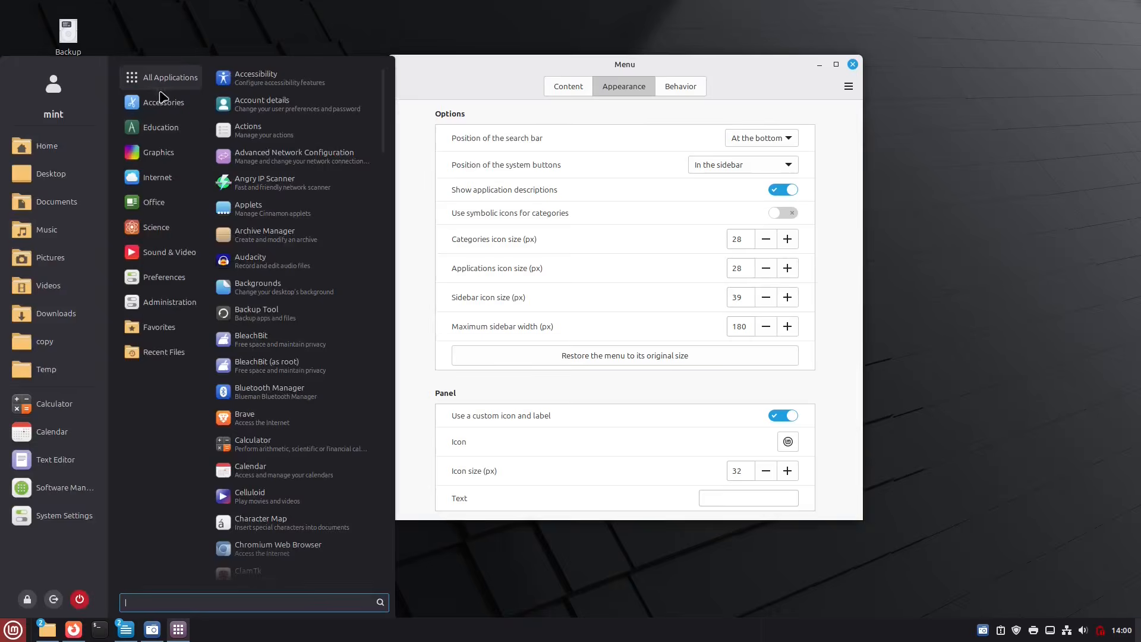
left_click(764, 241)
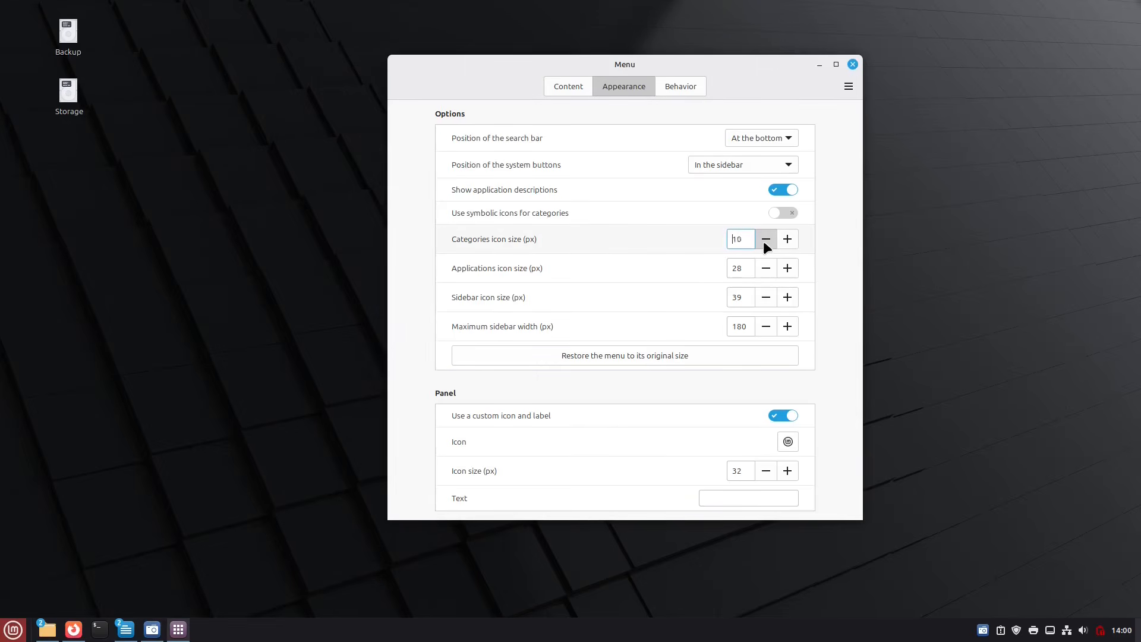
left_click(13, 629)
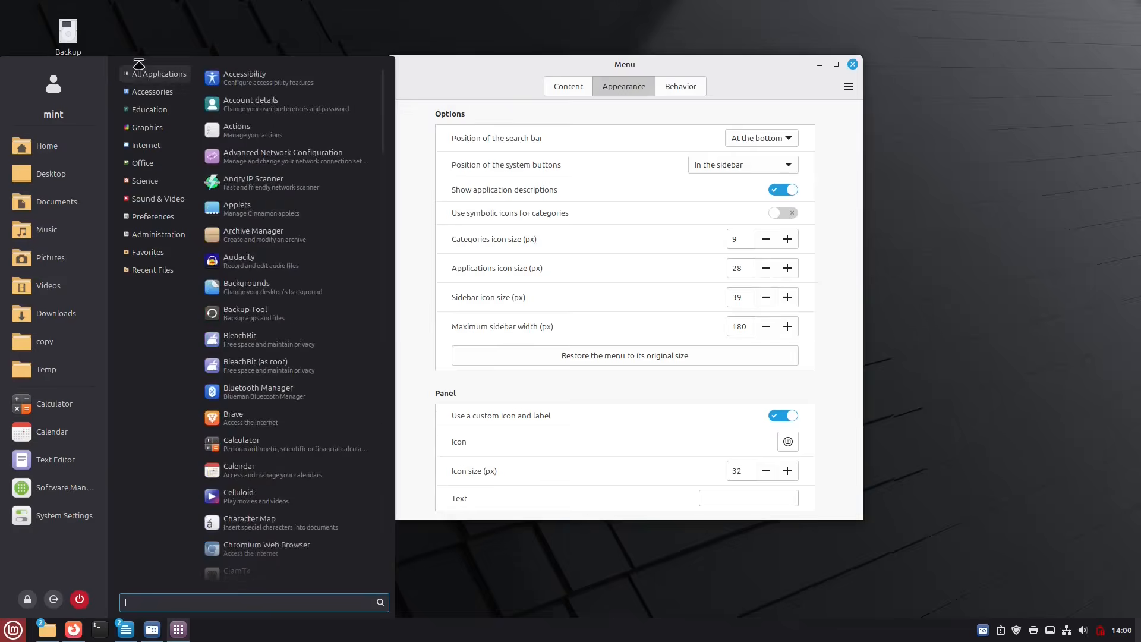
Step: Set the Categories icon size to 27 px and preview the application menu's categories
left_click(790, 231)
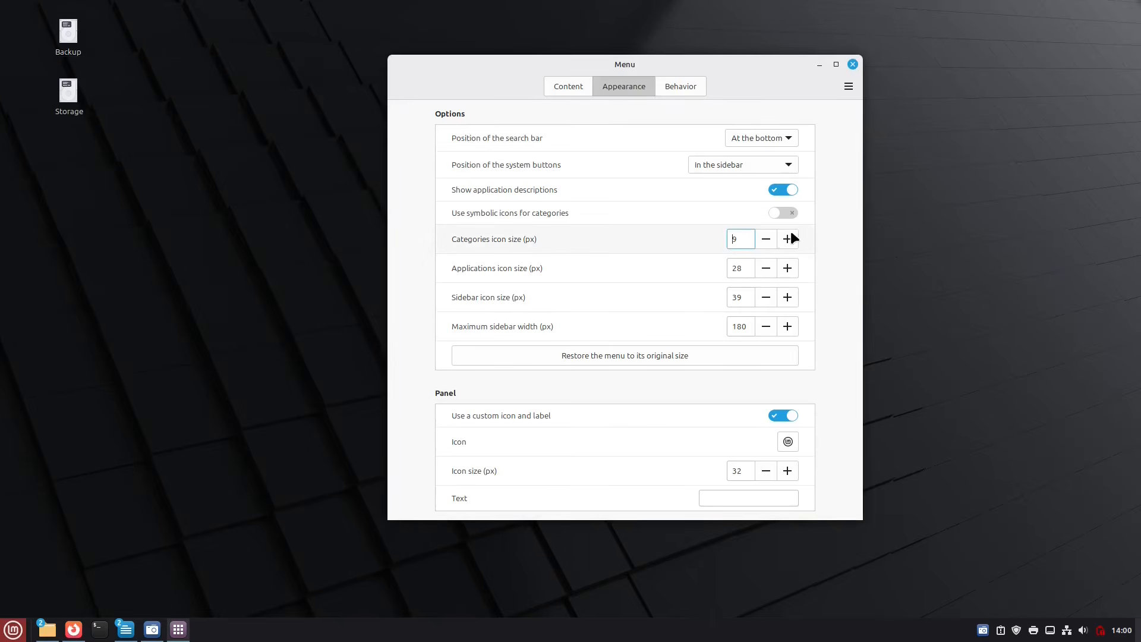
left_click(787, 238)
left_click(787, 239)
left_click(788, 239)
left_click(789, 239)
left_click(788, 239)
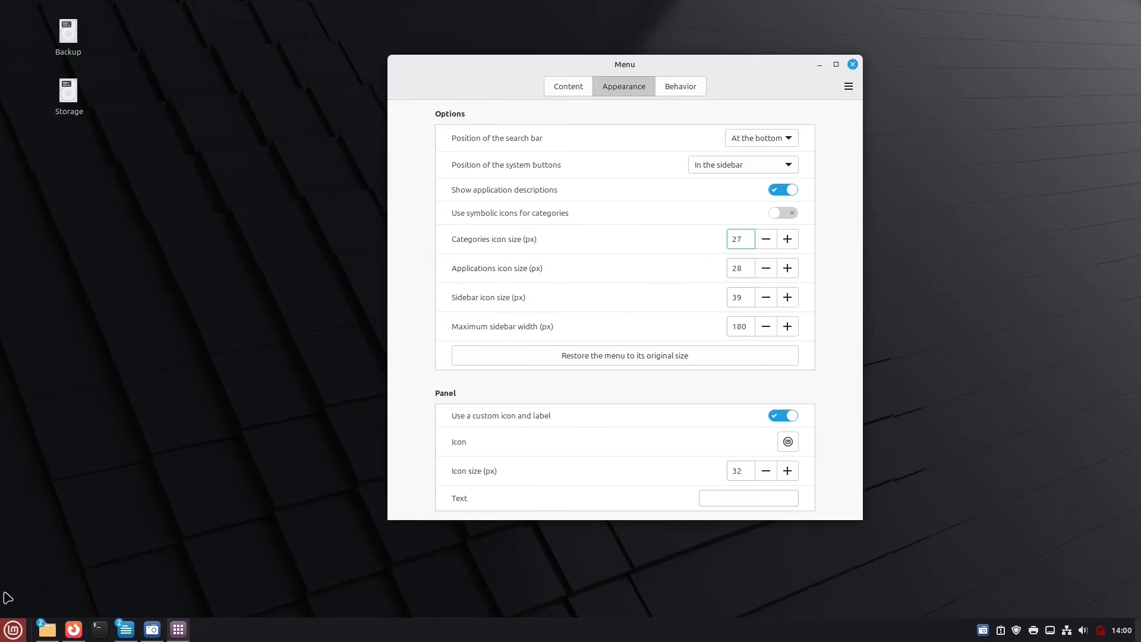
left_click(13, 629)
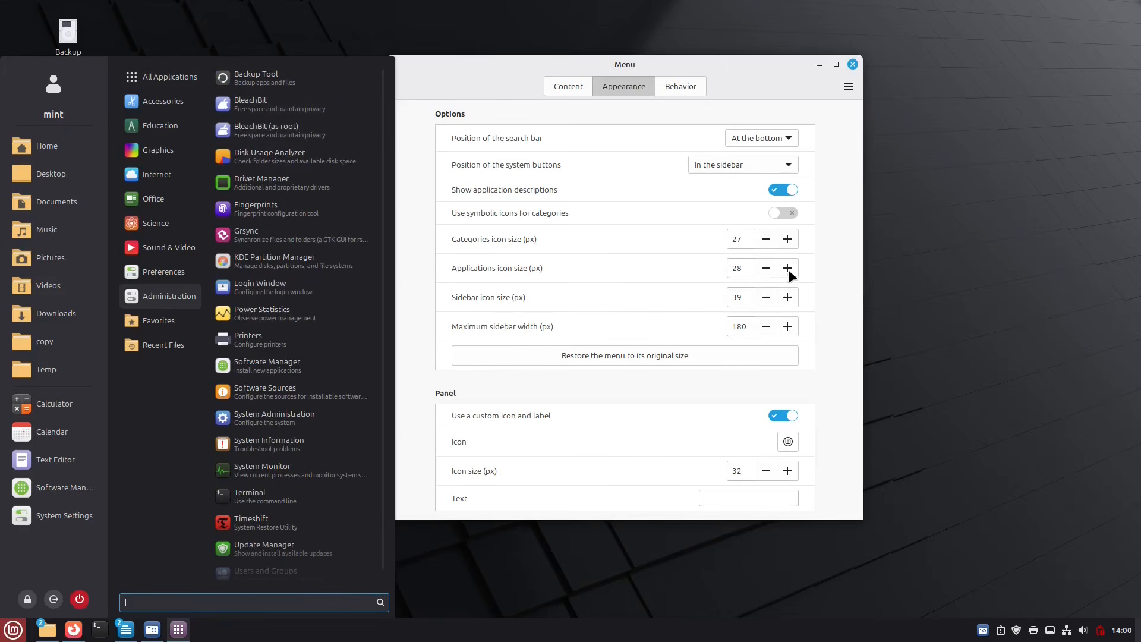
Step: Try an Applications icon size of 10 px, preview the application menu, and set the size to 30 px
left_click(762, 269)
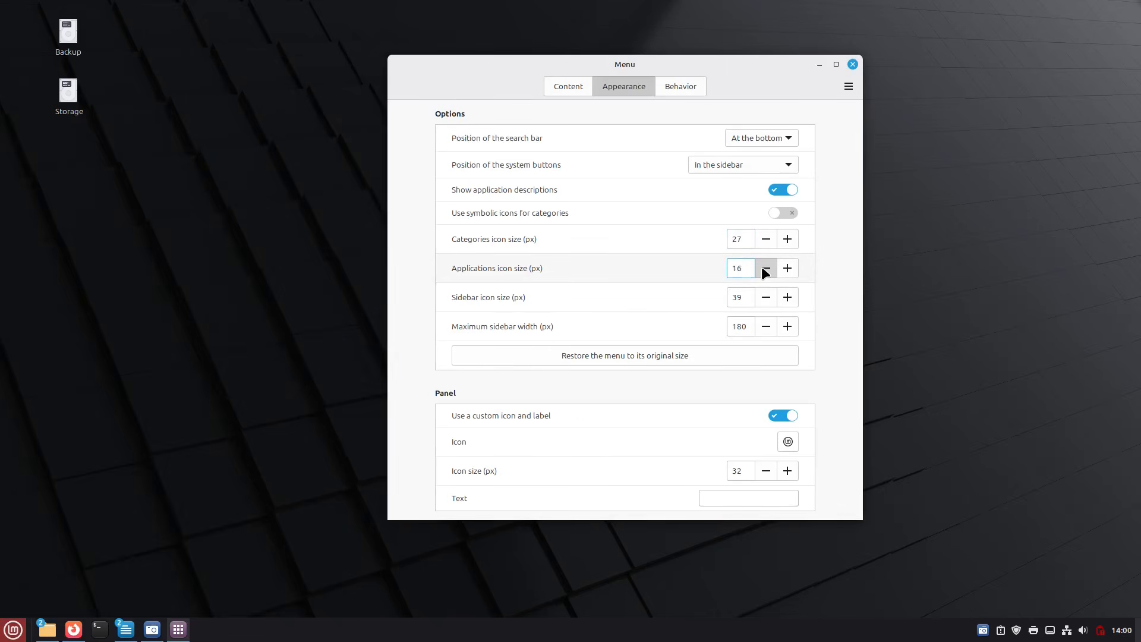
left_click(765, 271)
left_click(13, 629)
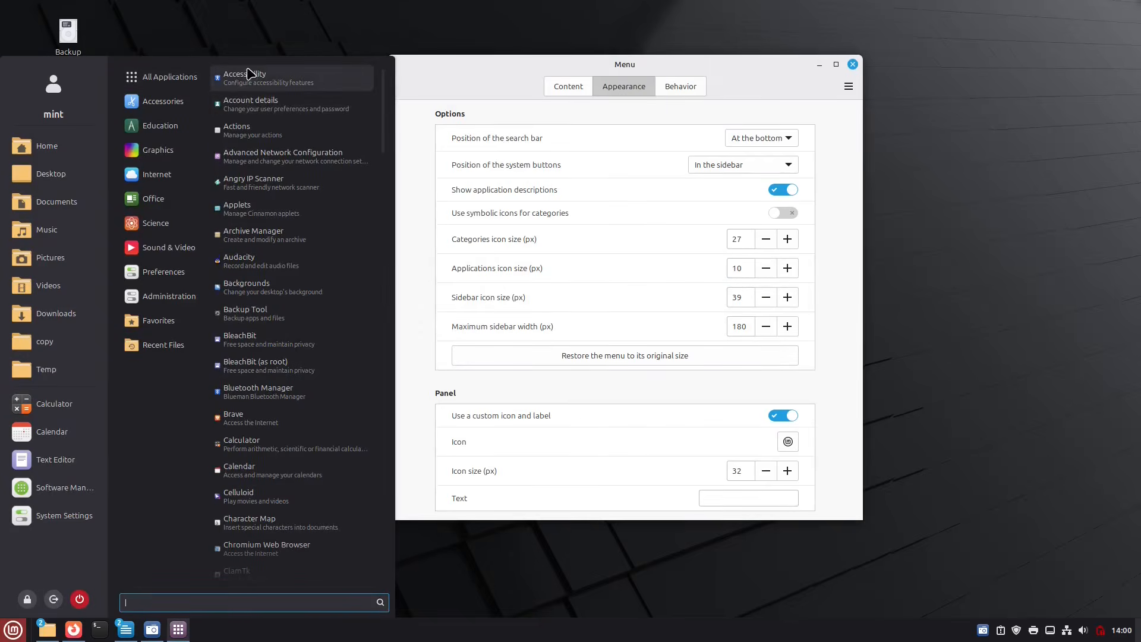
left_click(788, 270)
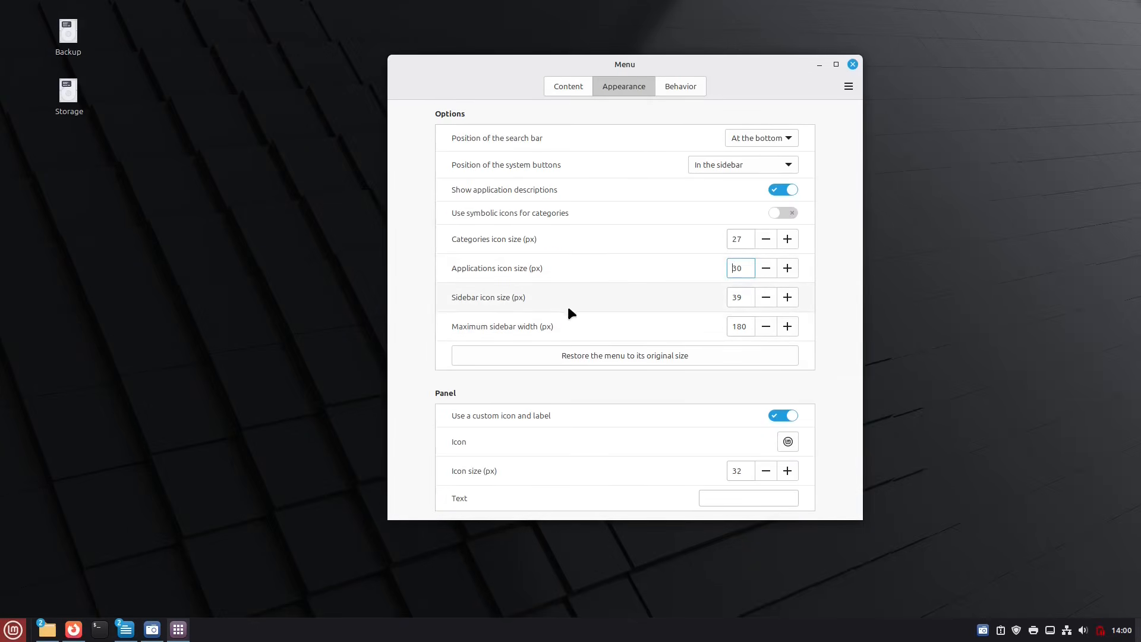
left_click(13, 630)
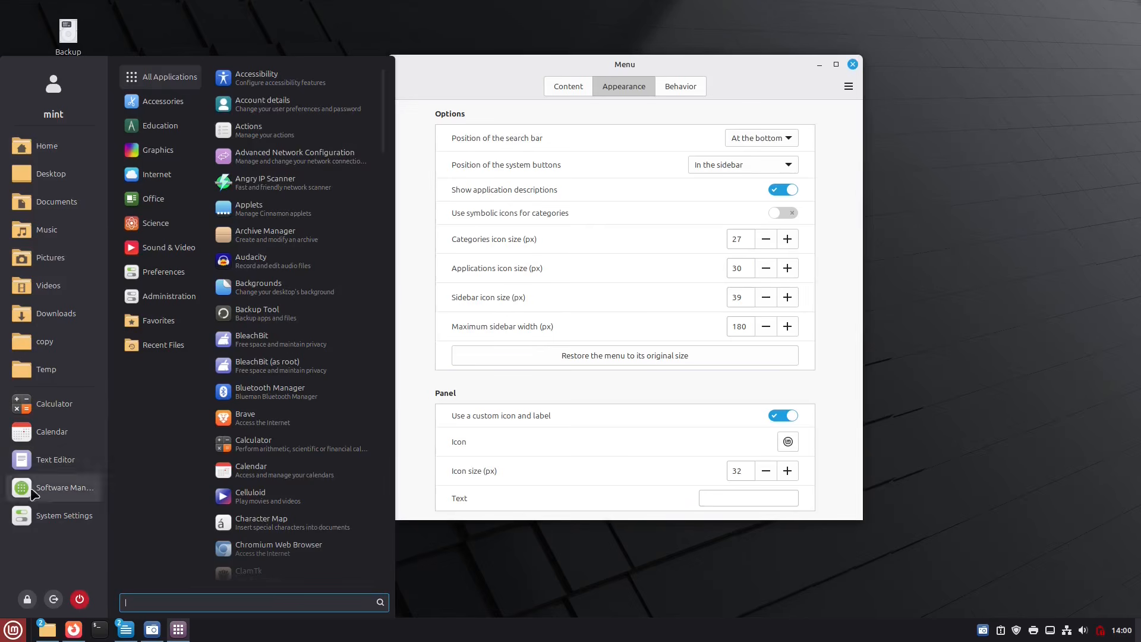
Step: Reduce the Sidebar icon size to 21 px and preview the application menu's sidebar
left_click(771, 299)
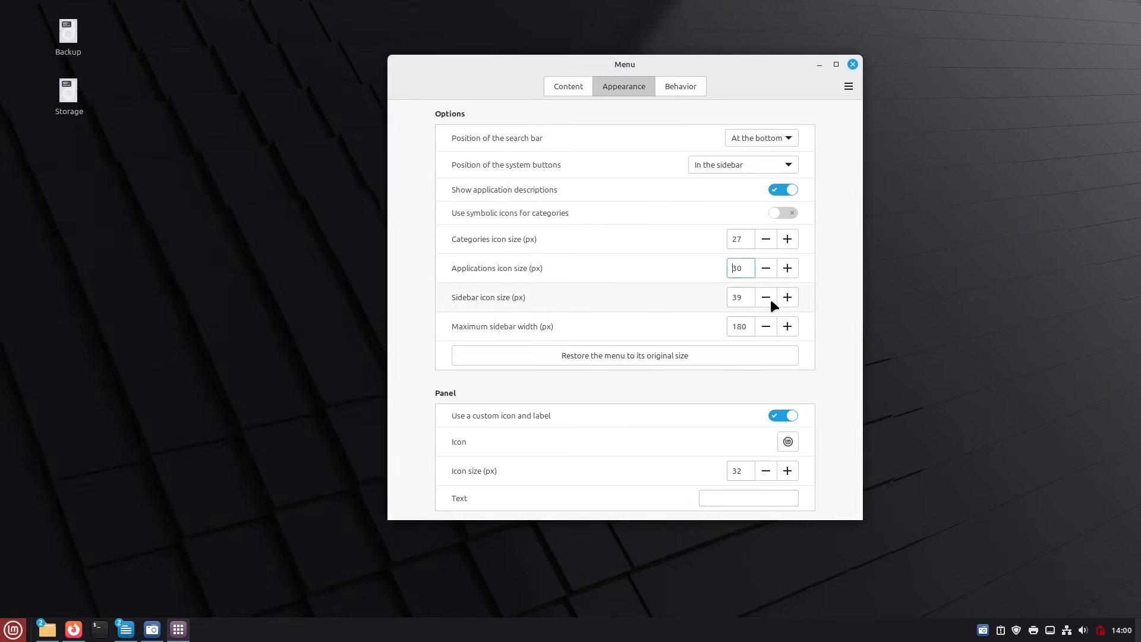
left_click(766, 297)
left_click(13, 629)
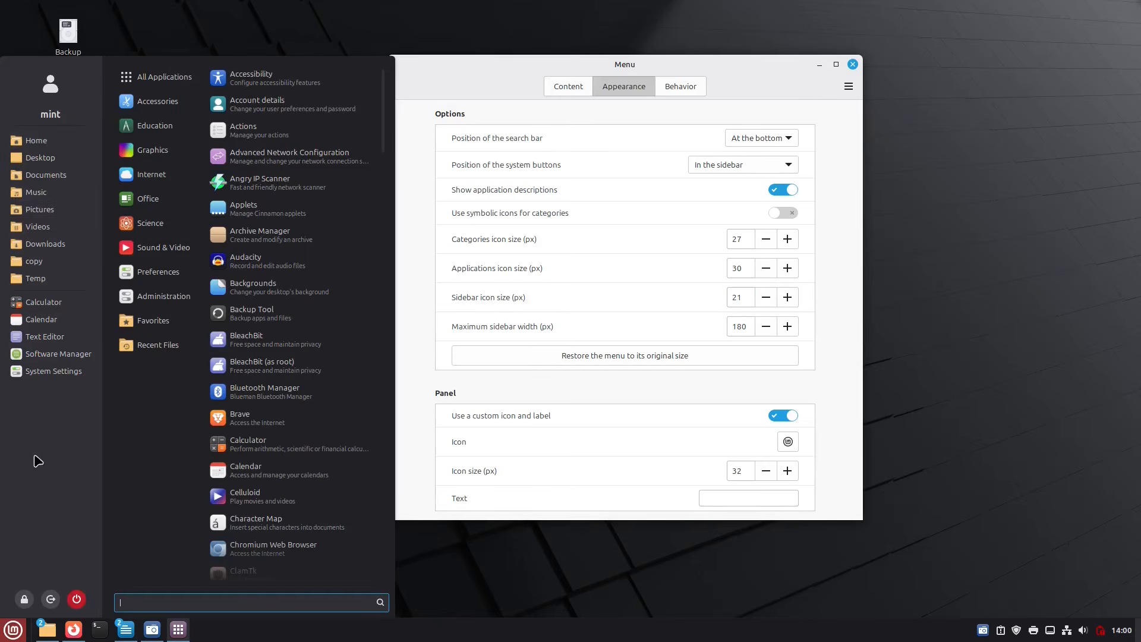
Step: Set the Sidebar icon size to 27 px, preview the application menu, and close it
left_click(786, 296)
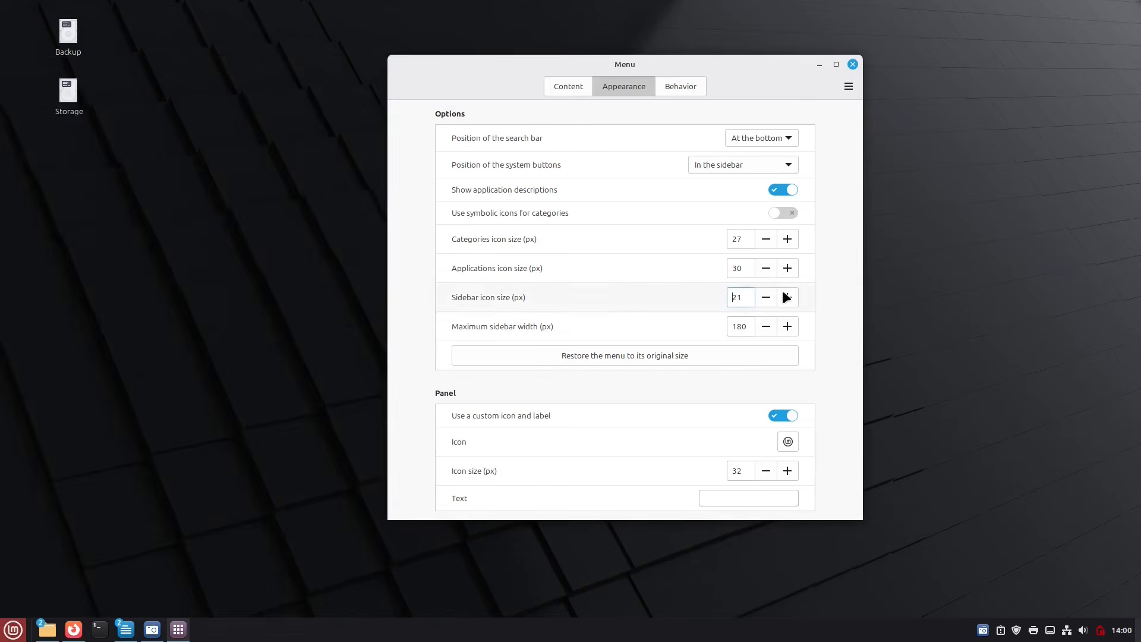
left_click(782, 295)
left_click(782, 295)
left_click(782, 296)
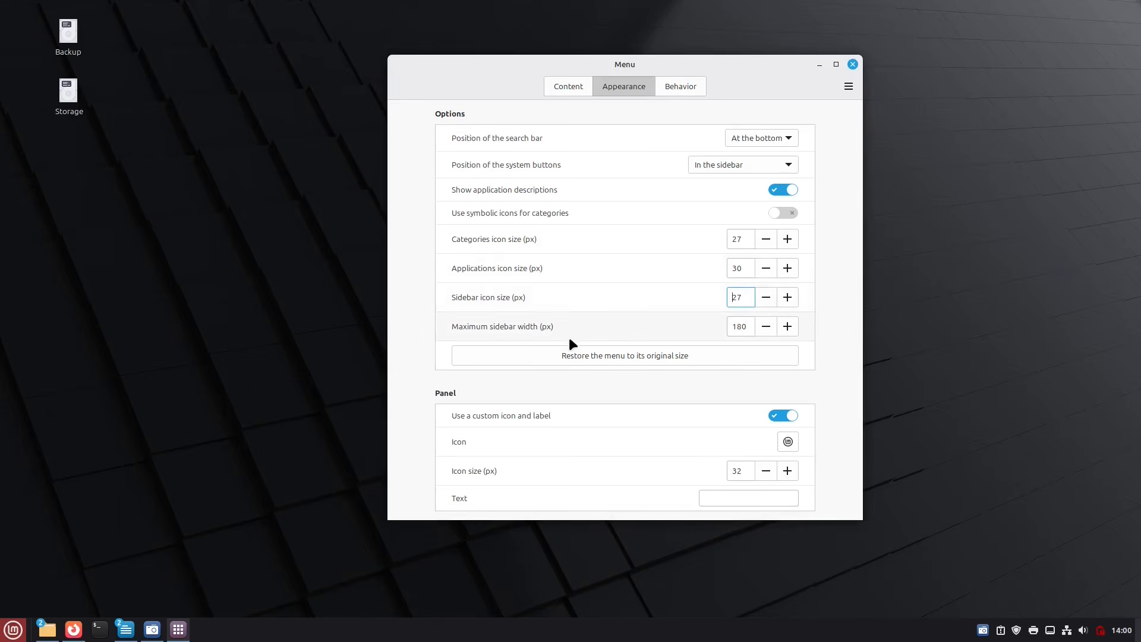
left_click(13, 629)
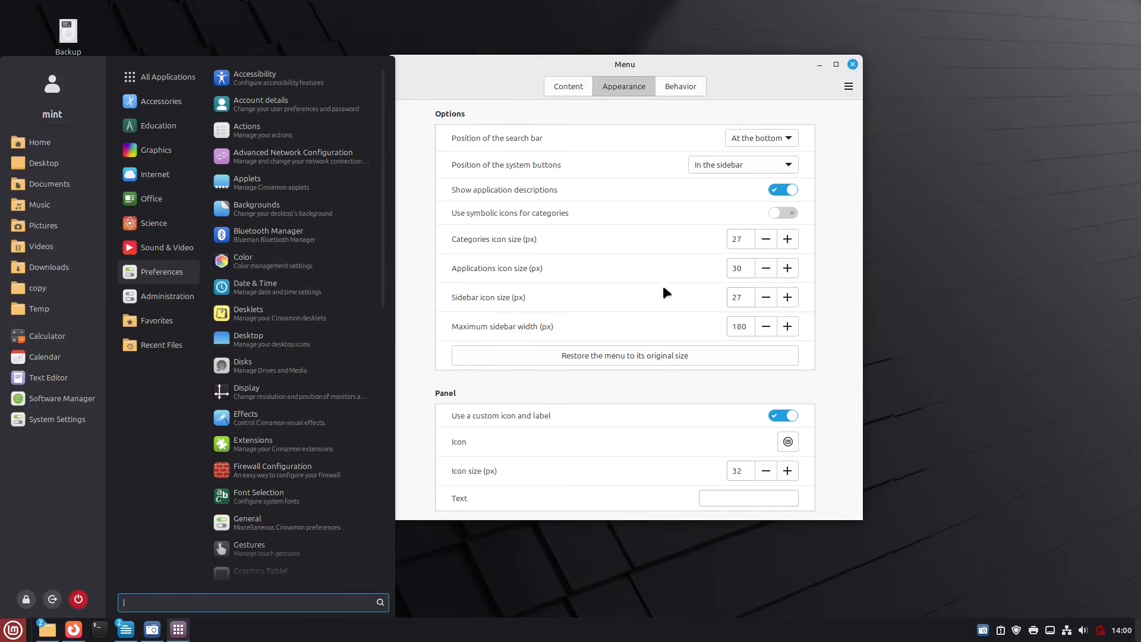
left_click(737, 77)
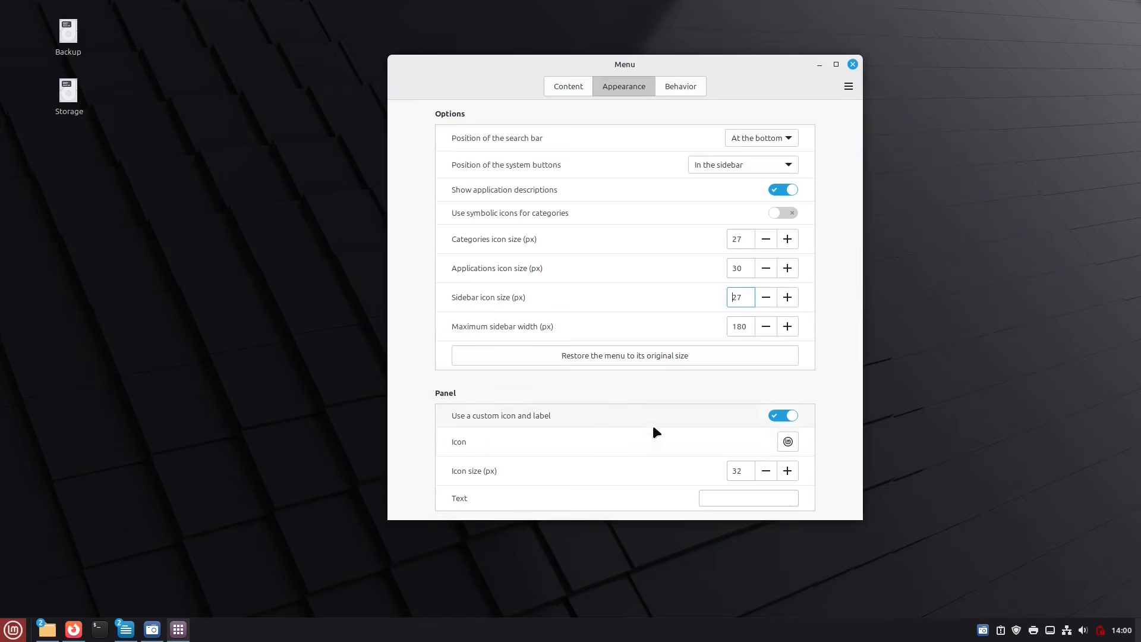
Step: Turn the custom panel icon and label off and back on, checking the menu button in the panel
right_click(13, 631)
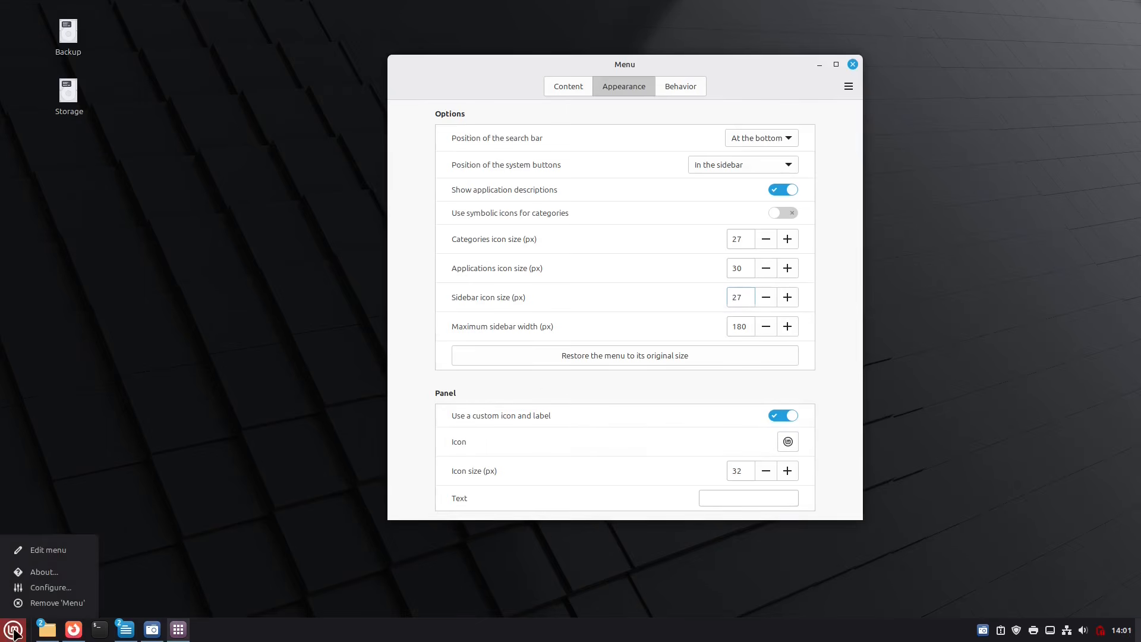
left_click(13, 634)
right_click(7, 635)
left_click(772, 411)
left_click(774, 414)
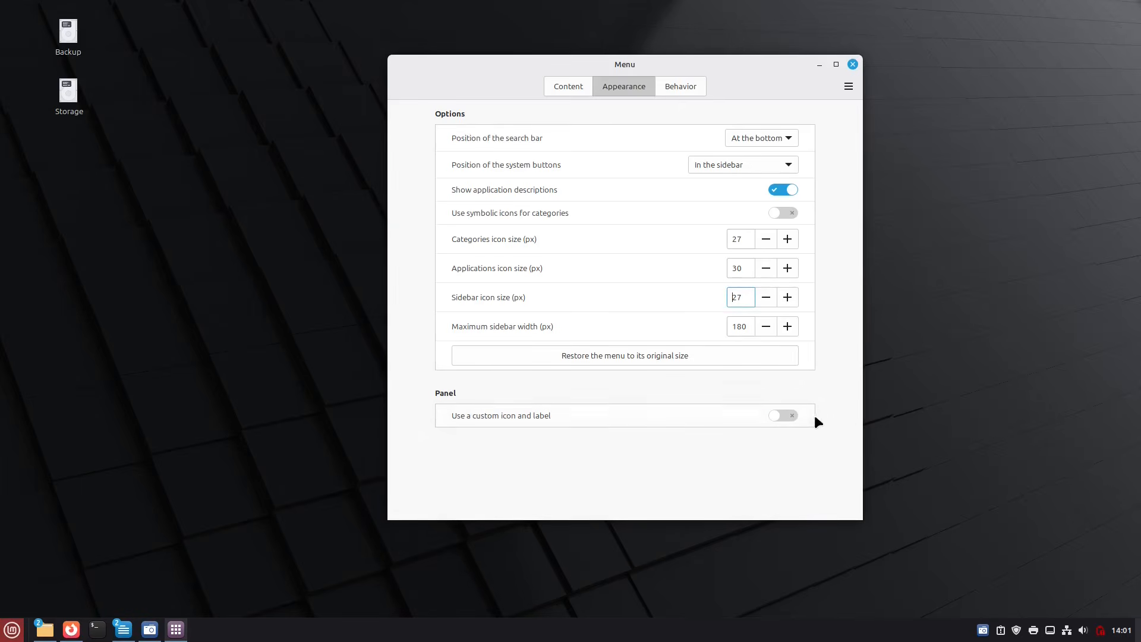
left_click(791, 416)
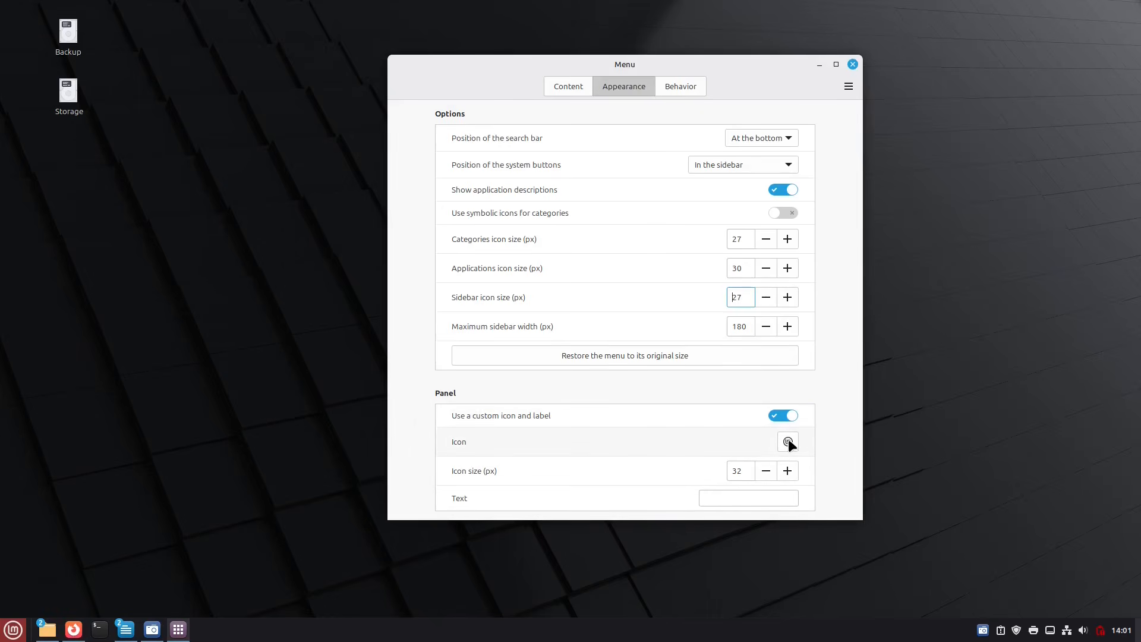
Step: Browse the available Linux Mint icons and replace the menu's panel icon with the custom round blue logo
left_click(789, 441)
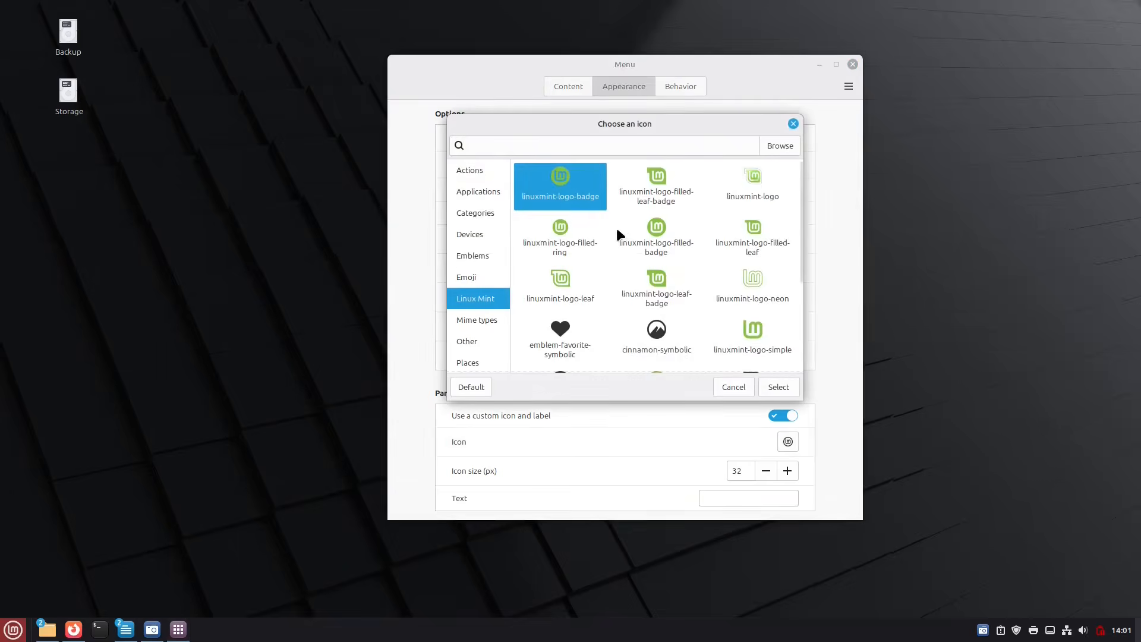
scroll(619, 229, "down", 3)
scroll(619, 234, "down", 3)
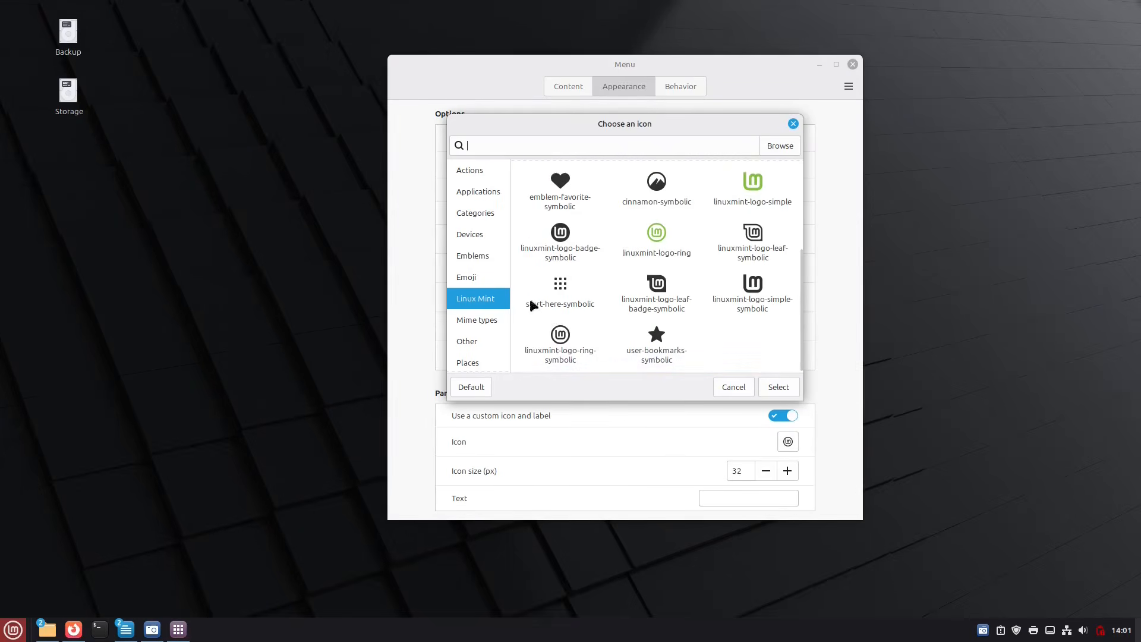
scroll(496, 286, "down", 1)
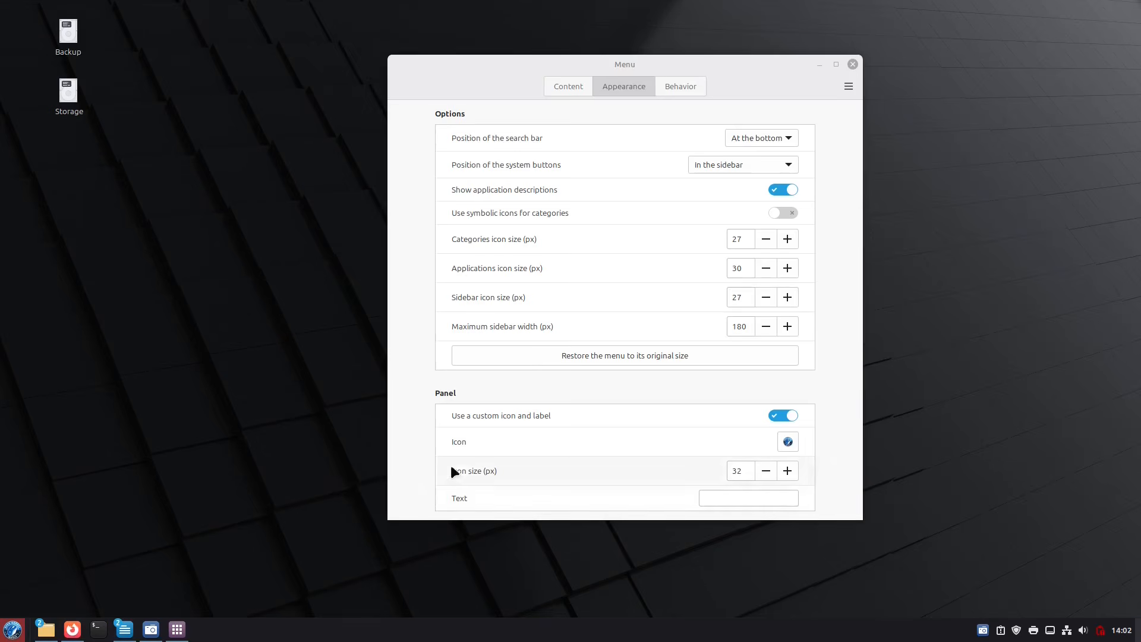
Step: Increase the menu's panel icon size to 40 px
left_click(789, 473)
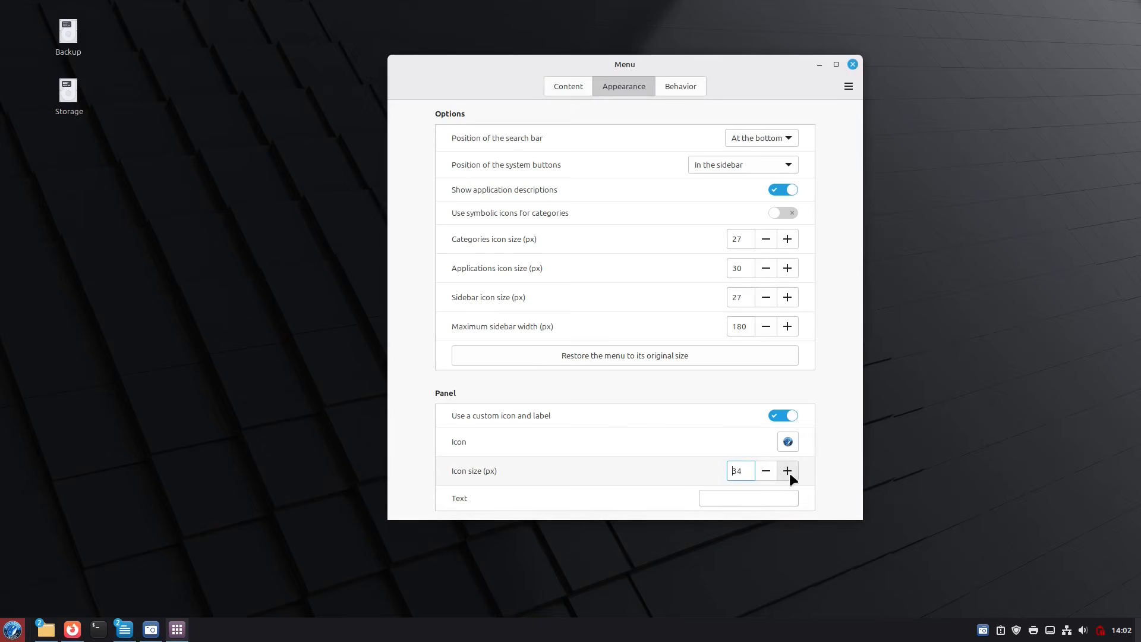
left_click(789, 472)
left_click(790, 472)
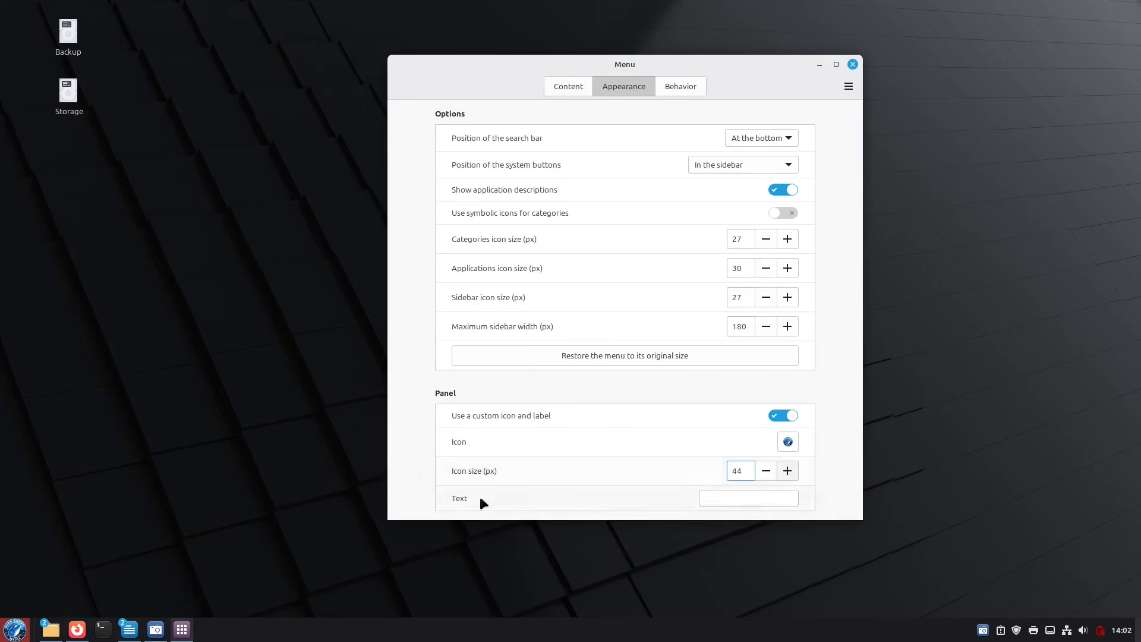
left_click(715, 500)
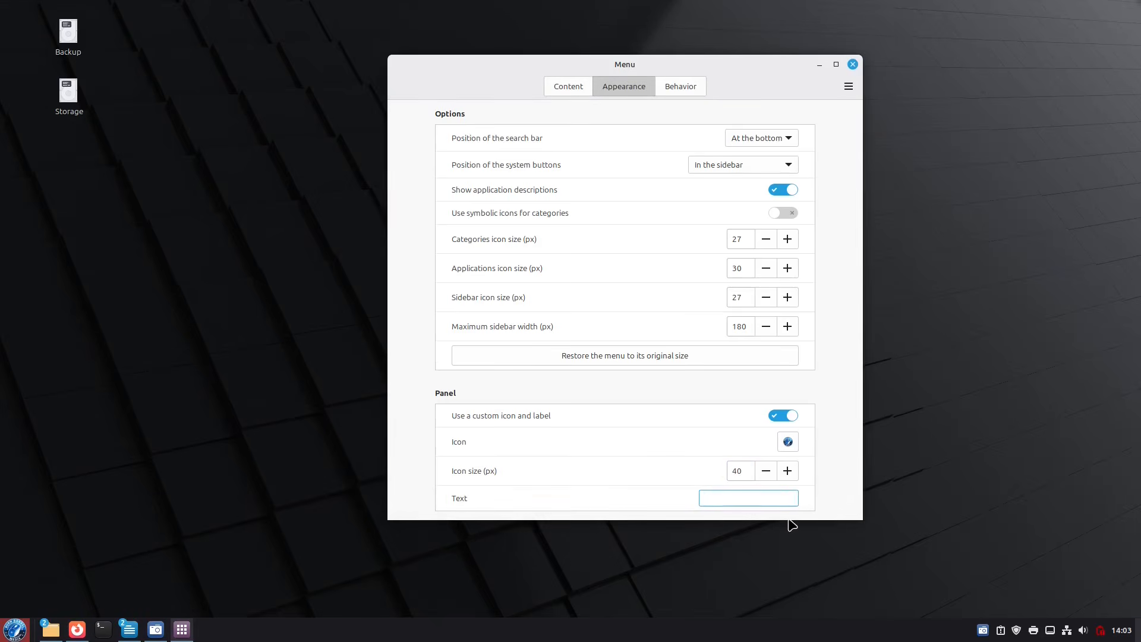
type("Bur")
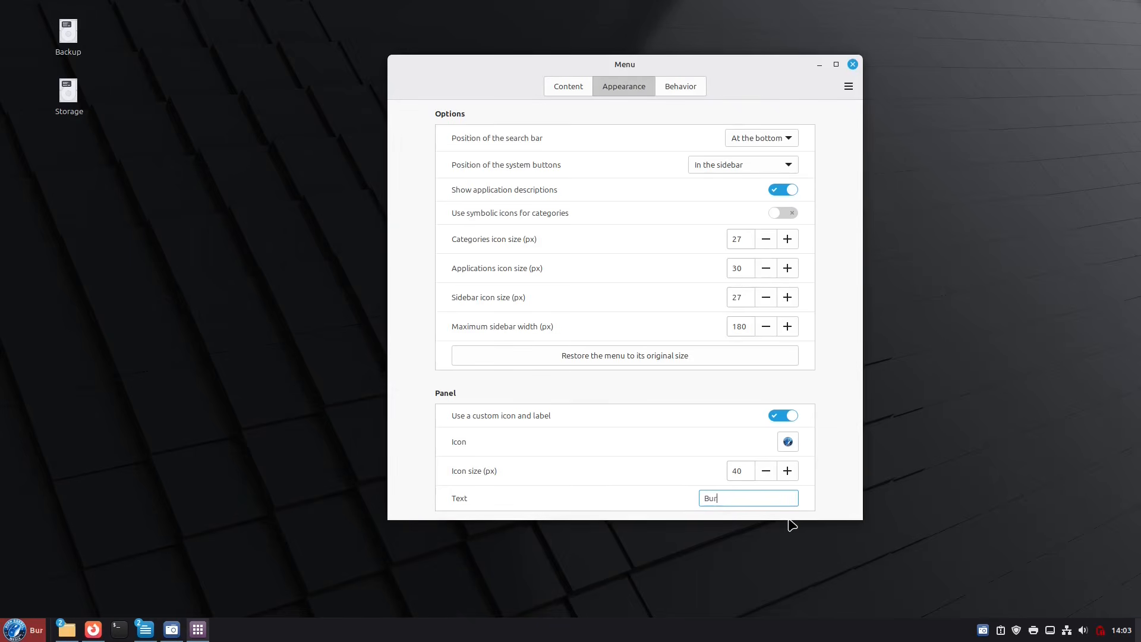
type("bbarrel")
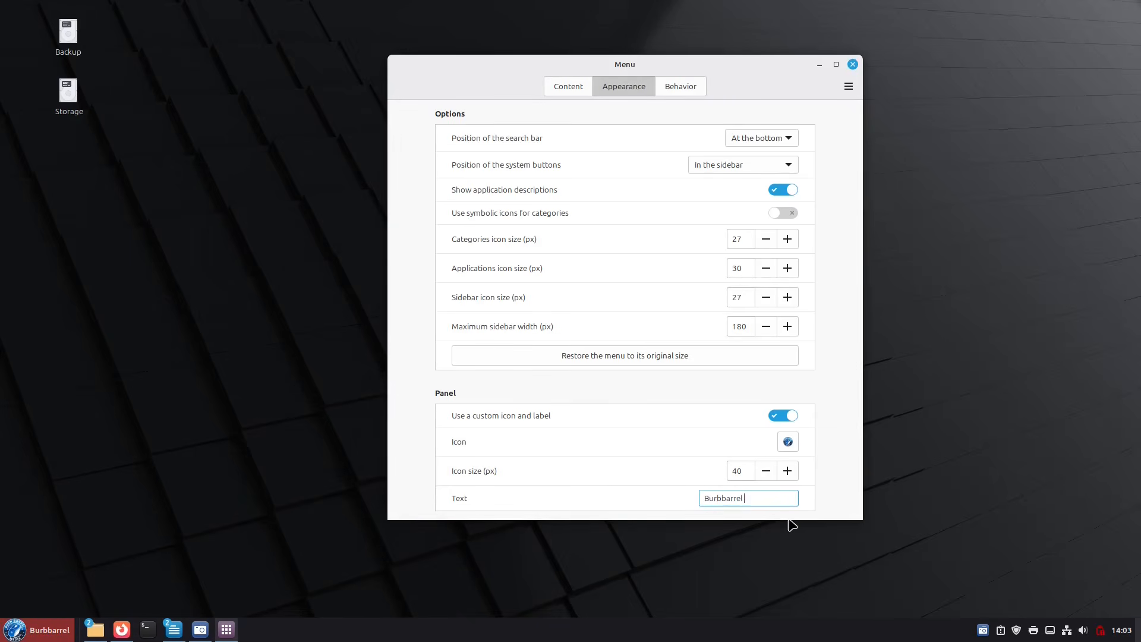
key("BackSpace")
key("BackSpace")
key("BackSpace")
key("BackSpace")
key("BackSpace")
key("BackSpace")
key("BackSpace")
key("BackSpace")
key("BackSpace")
key("BackSpace")
key("BackSpace")
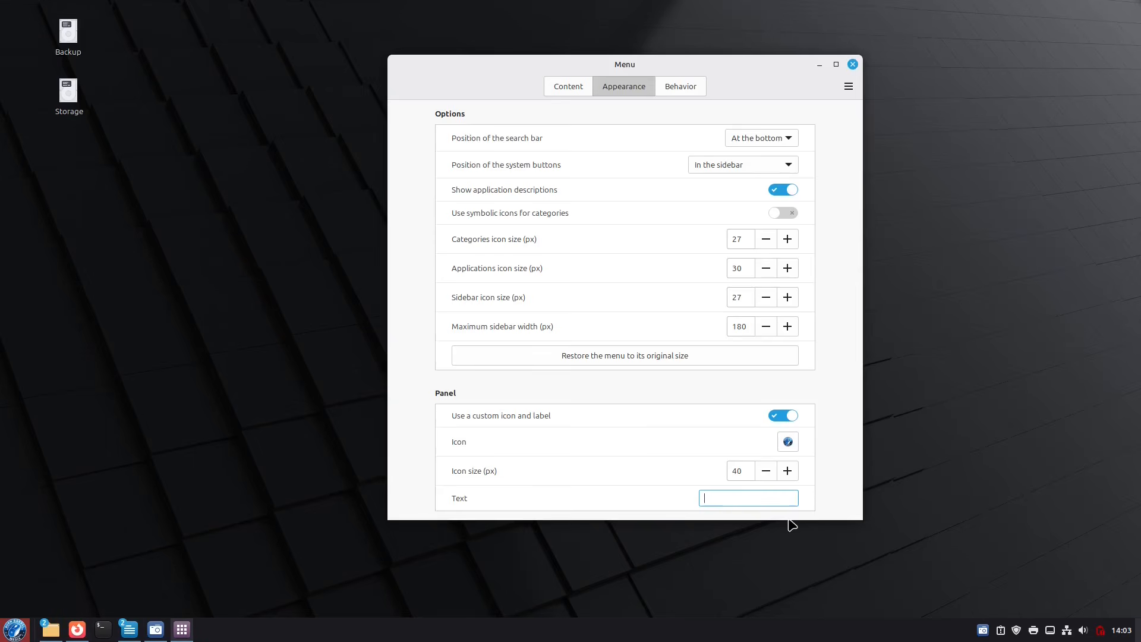
Step: Set the text label of the menu's panel button to "Burnbarel Media"
type("Burnbar")
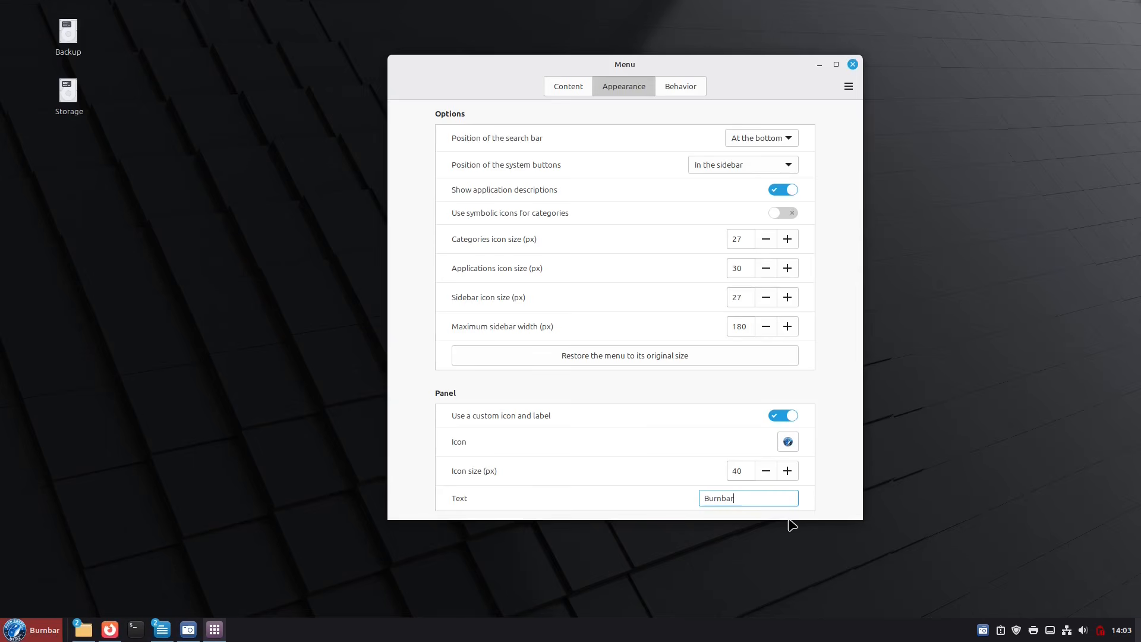
type("el Media")
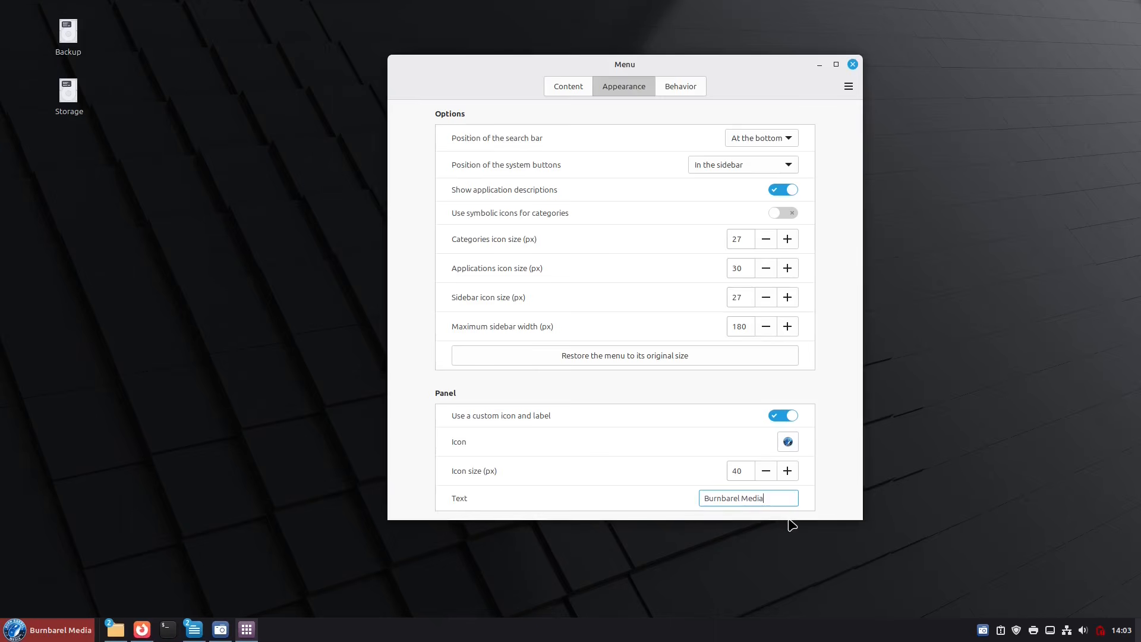
Step: Show the menu's behavior settings and preview how the Accessories, Graphics and Science categories switch on hover
left_click(676, 88)
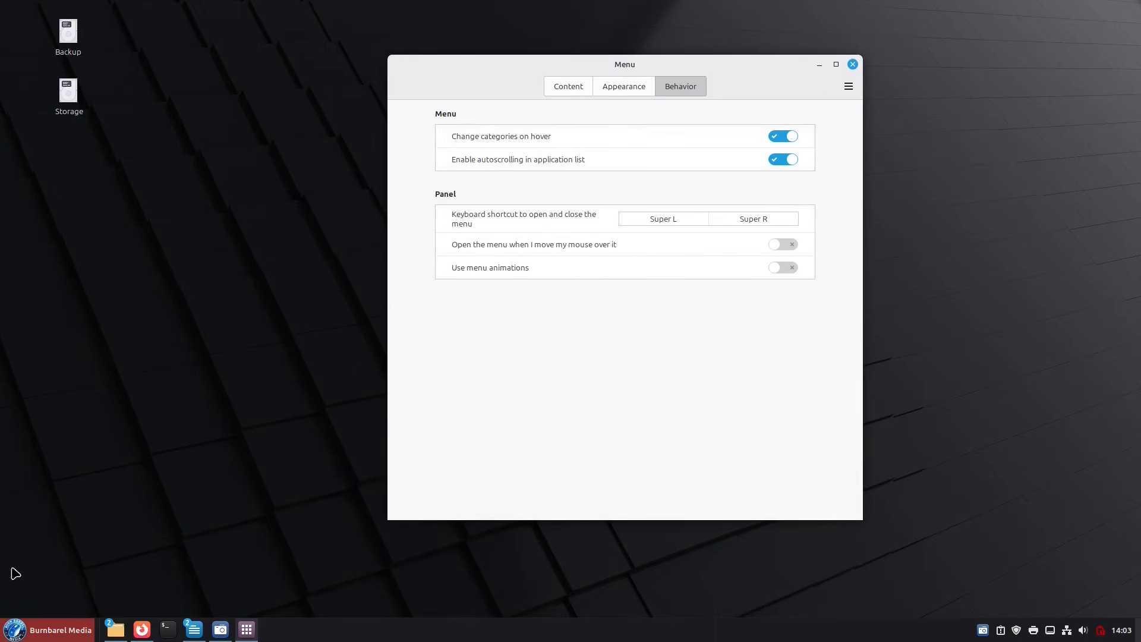
left_click(29, 627)
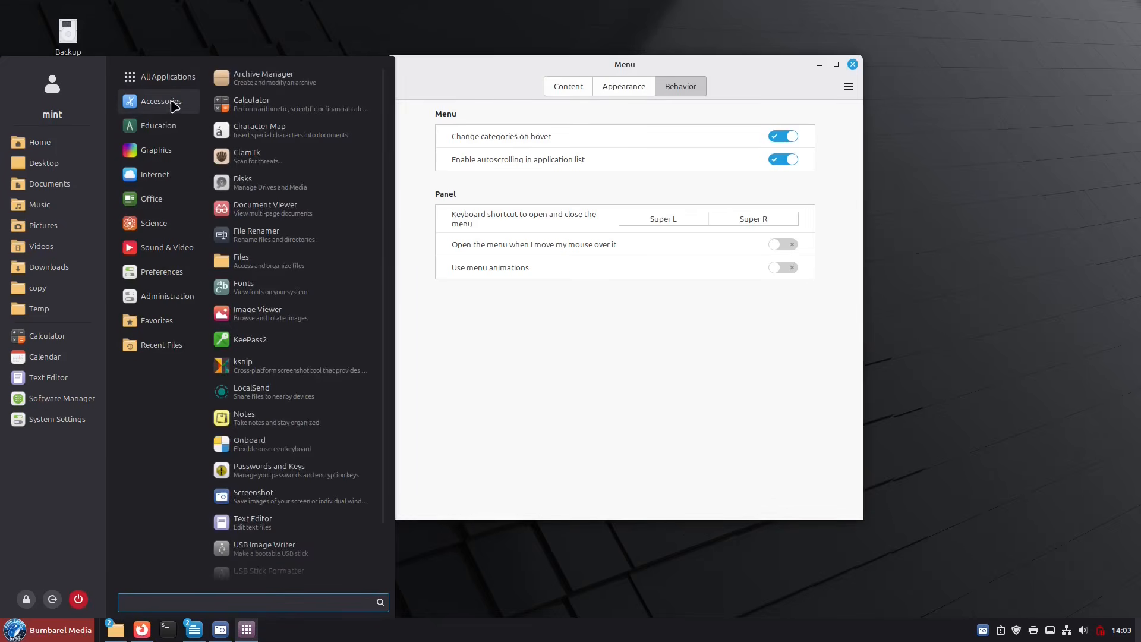
mouse_move(173, 156)
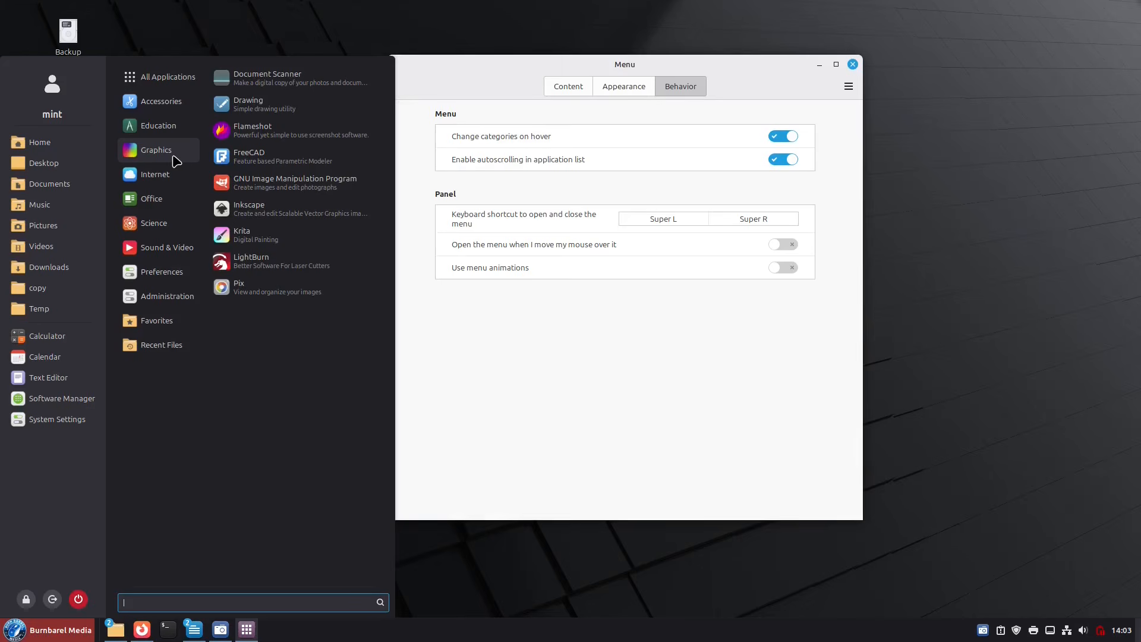
mouse_move(171, 228)
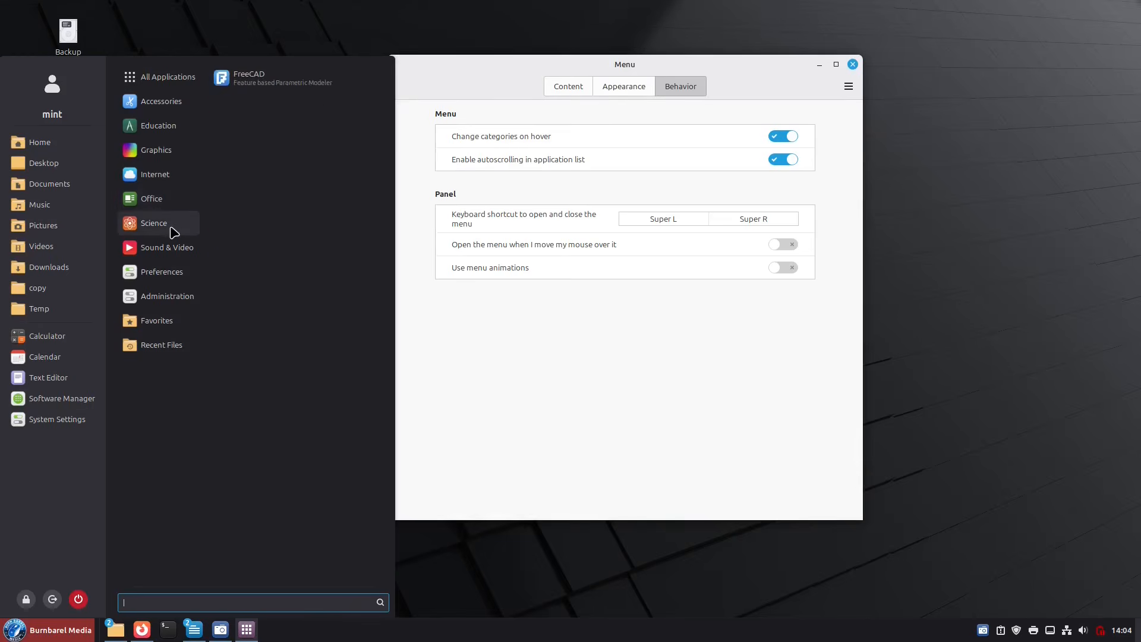
mouse_move(180, 107)
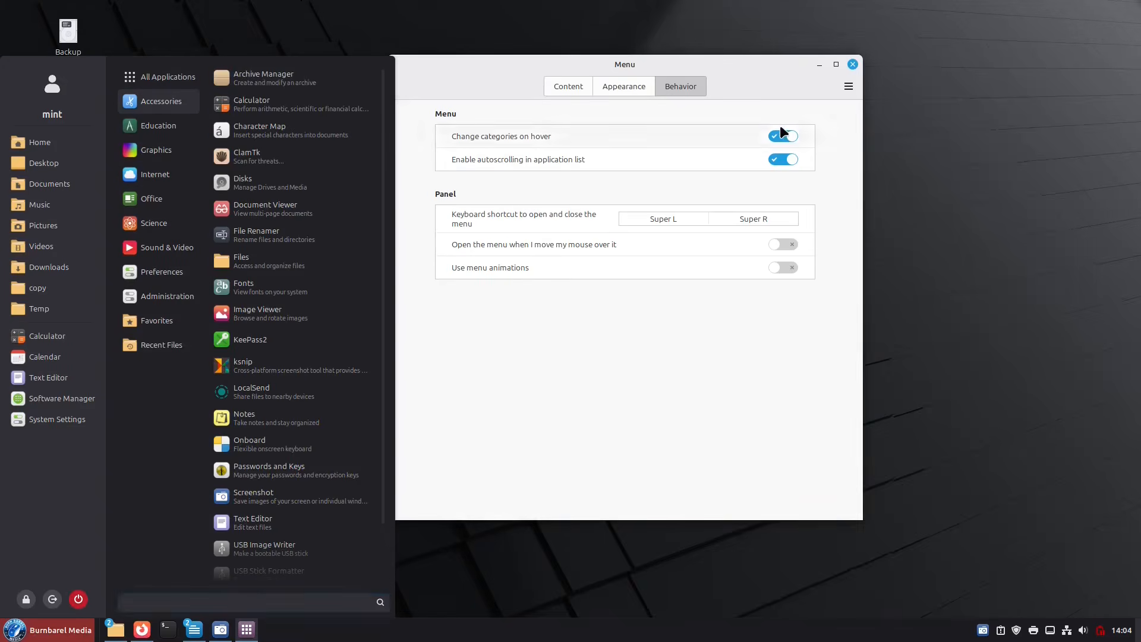
Step: Try the Graphics, Internet and Science categories with changing categories on hover disabled, and re-enable that option
left_click(780, 126)
left_click(780, 135)
left_click(21, 637)
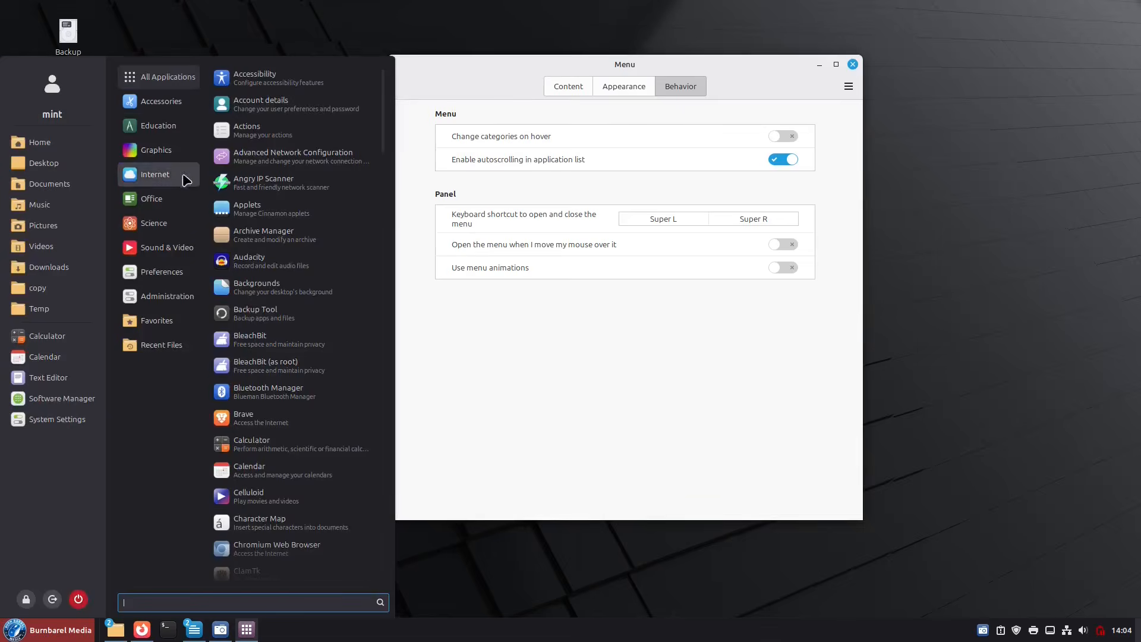
left_click(157, 149)
left_click(158, 173)
left_click(157, 223)
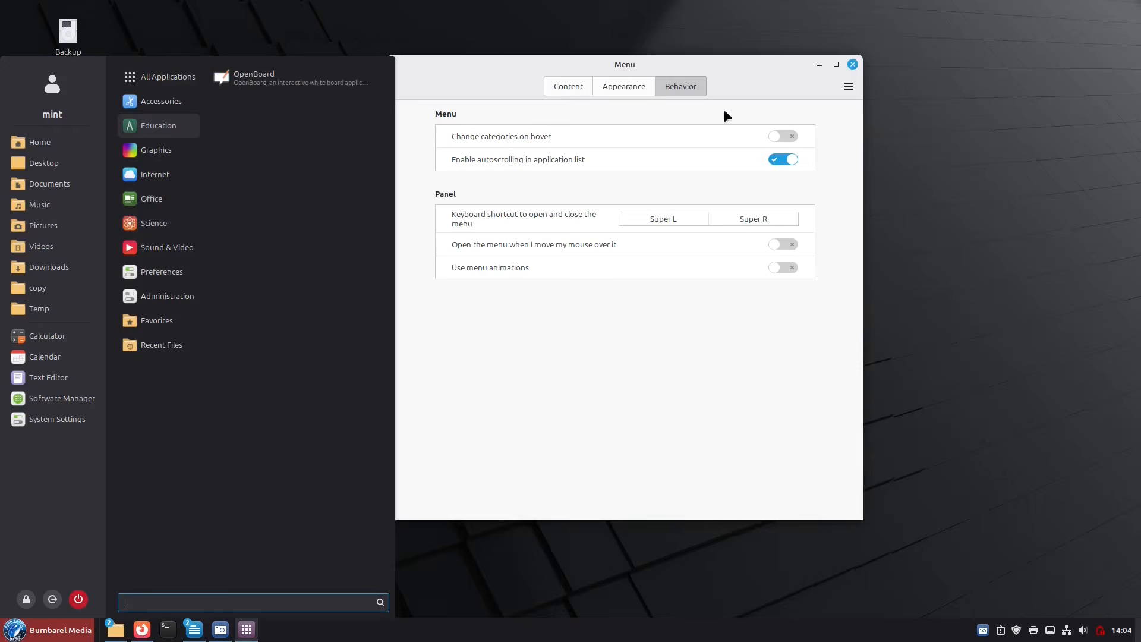
left_click(788, 138)
left_click(792, 135)
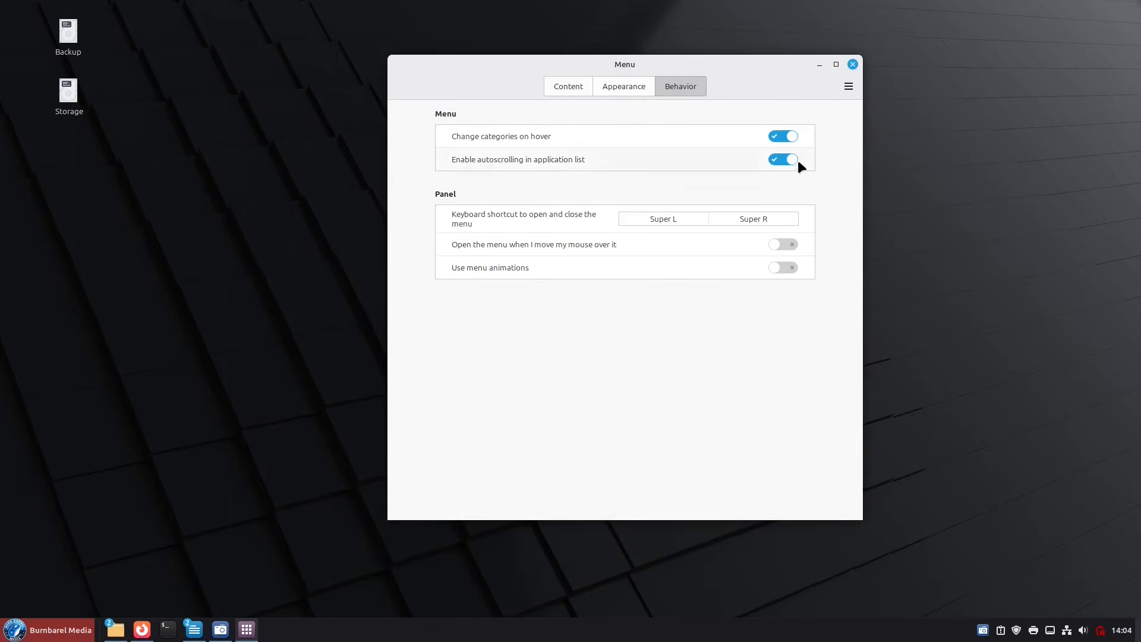
Step: Compare browsing the All Applications list with autoscrolling on and off, and re-enable autoscrolling in the application list
left_click(29, 633)
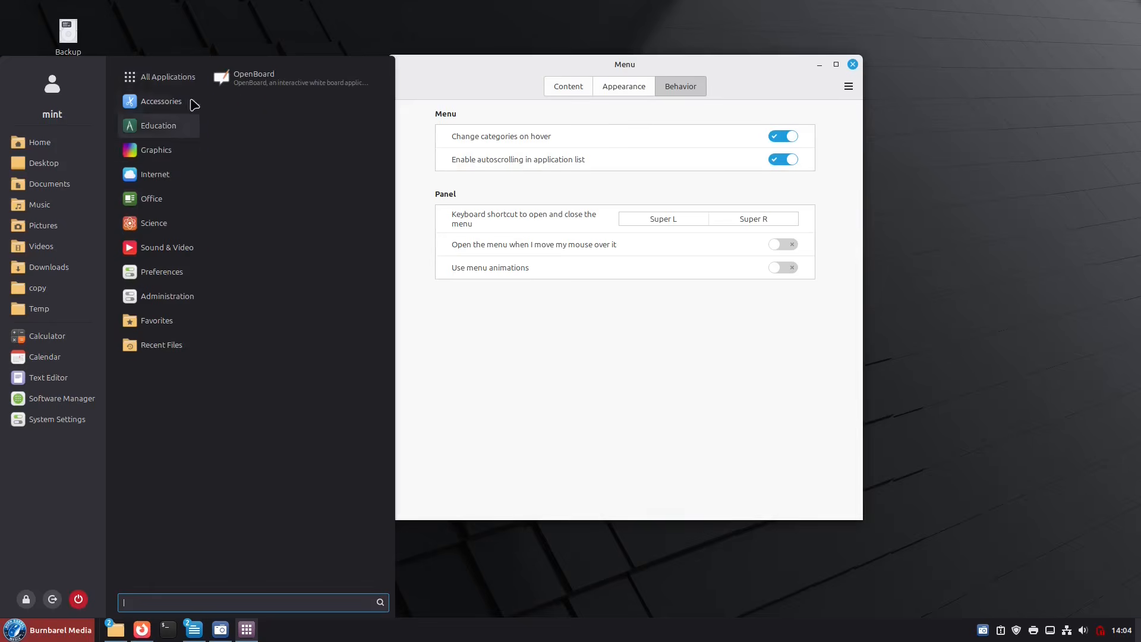
mouse_move(277, 587)
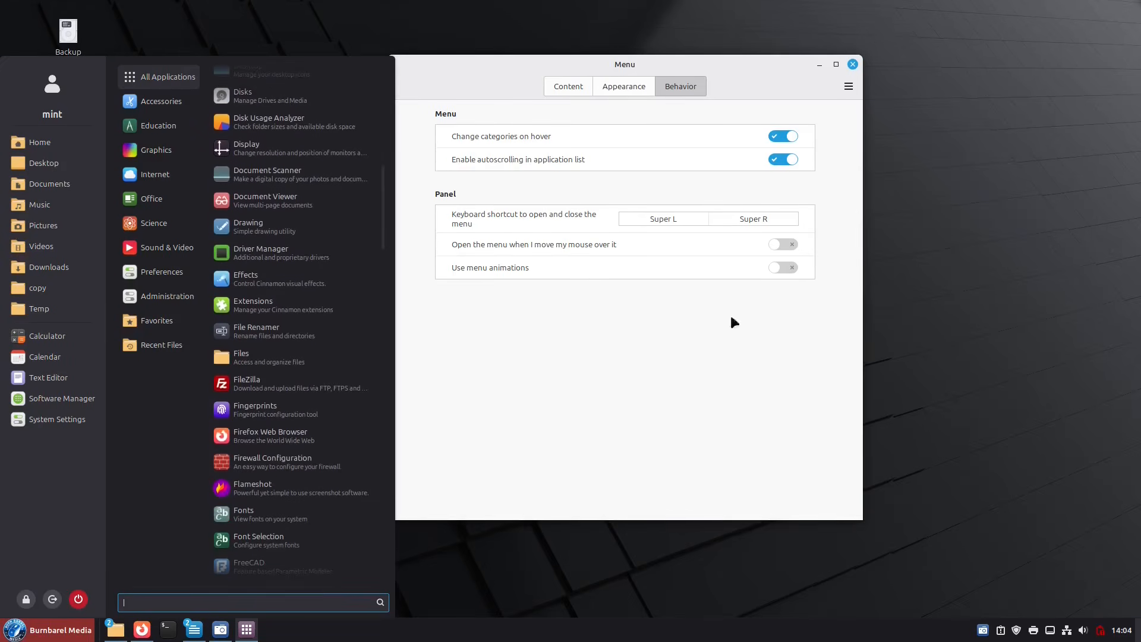
left_click(772, 155)
left_click(774, 155)
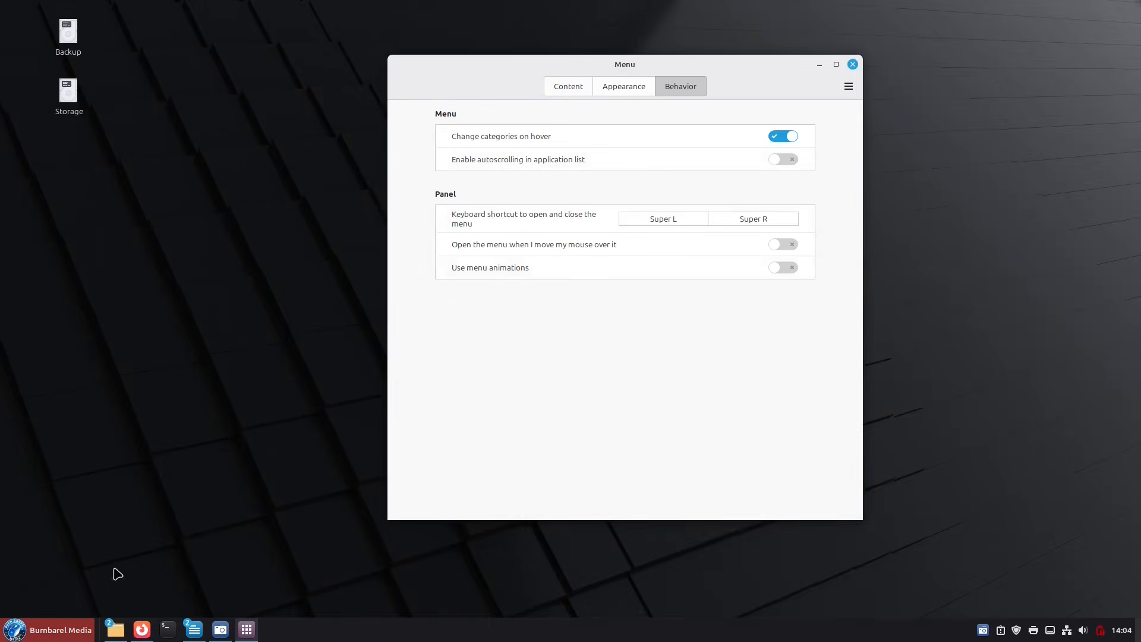
left_click(40, 639)
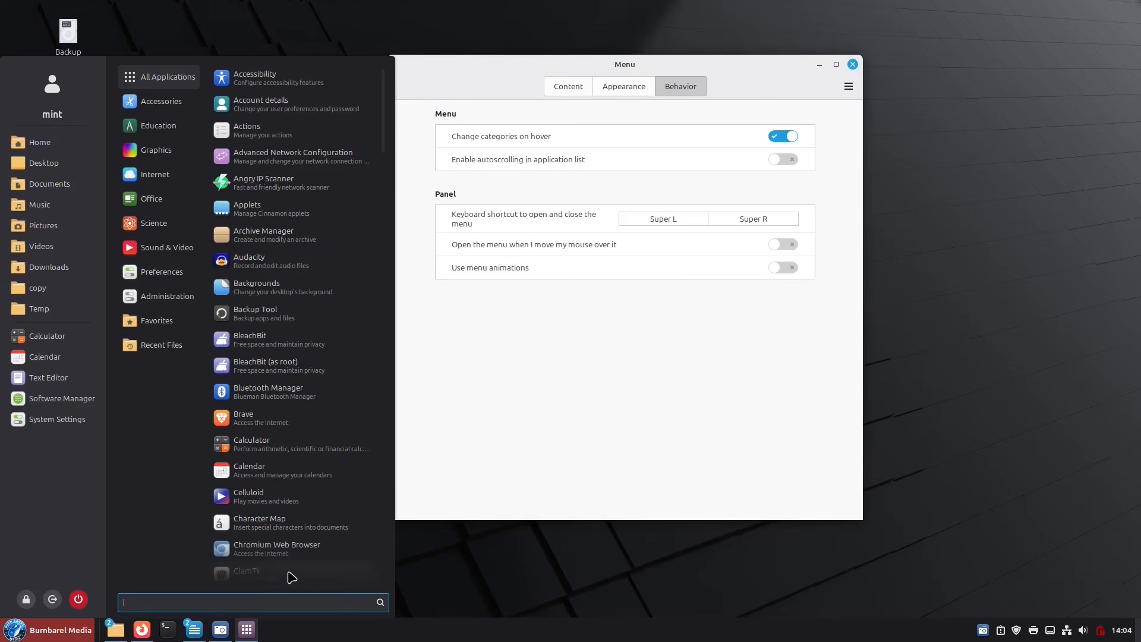
scroll(288, 573, "down", 6)
scroll(275, 561, "down", 15)
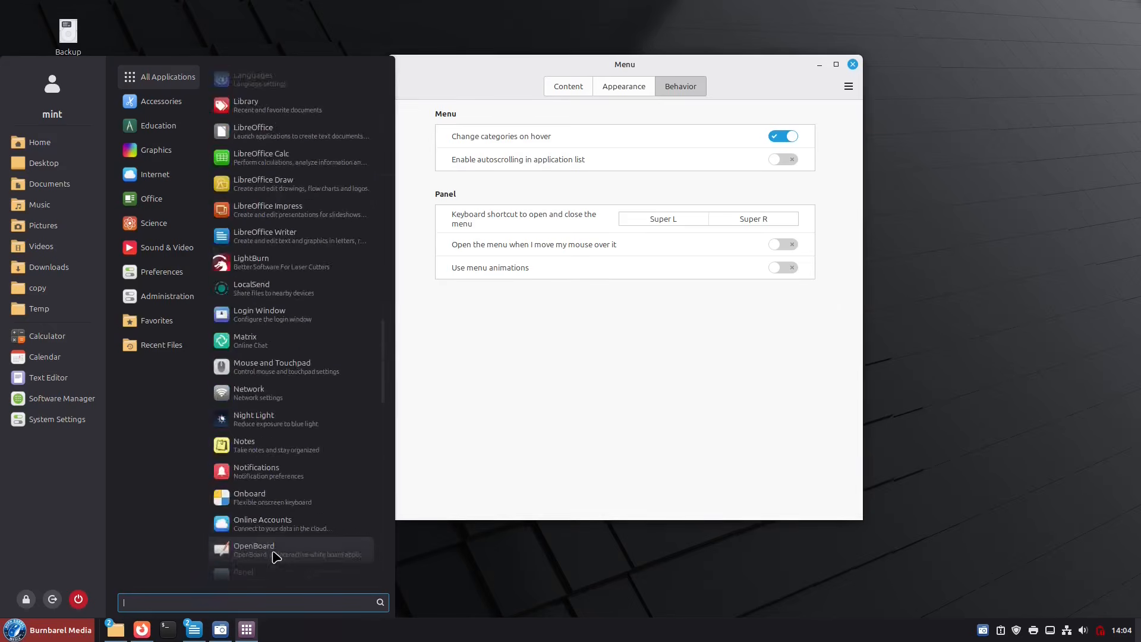
scroll(277, 560, "down", 10)
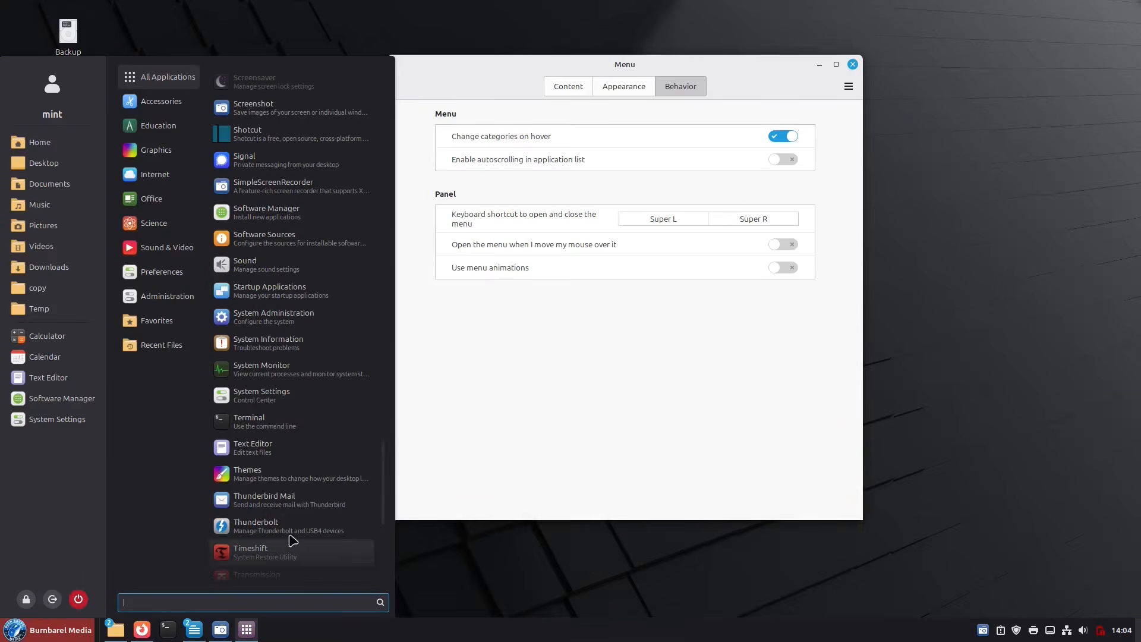
left_click(790, 157)
left_click(791, 159)
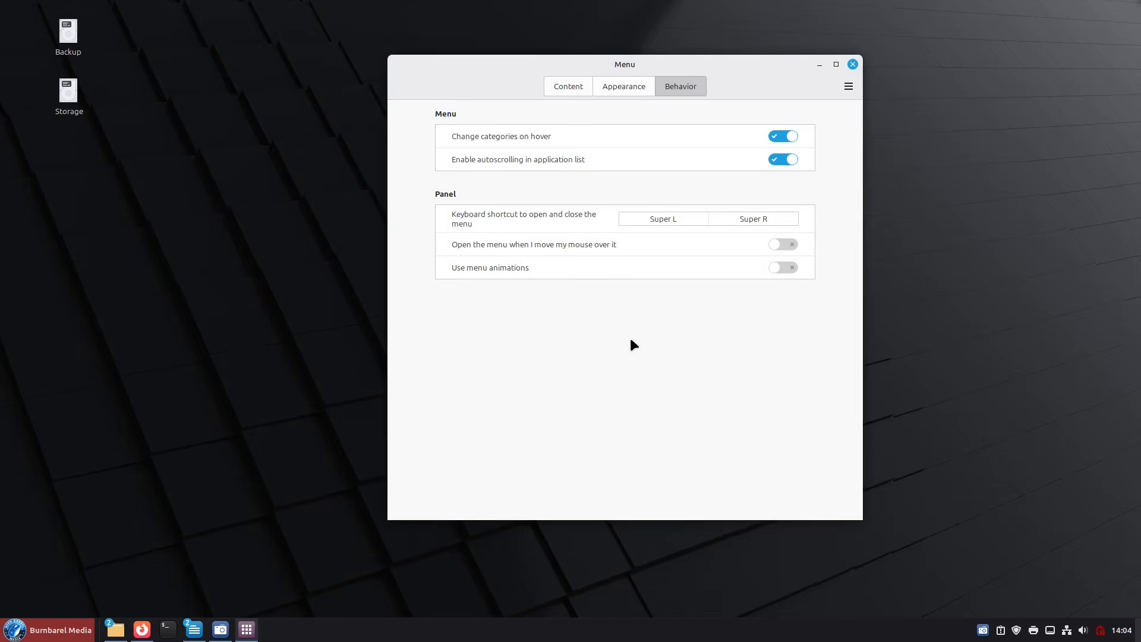
Step: Preview the application menu with its current settings and close it
left_click(59, 629)
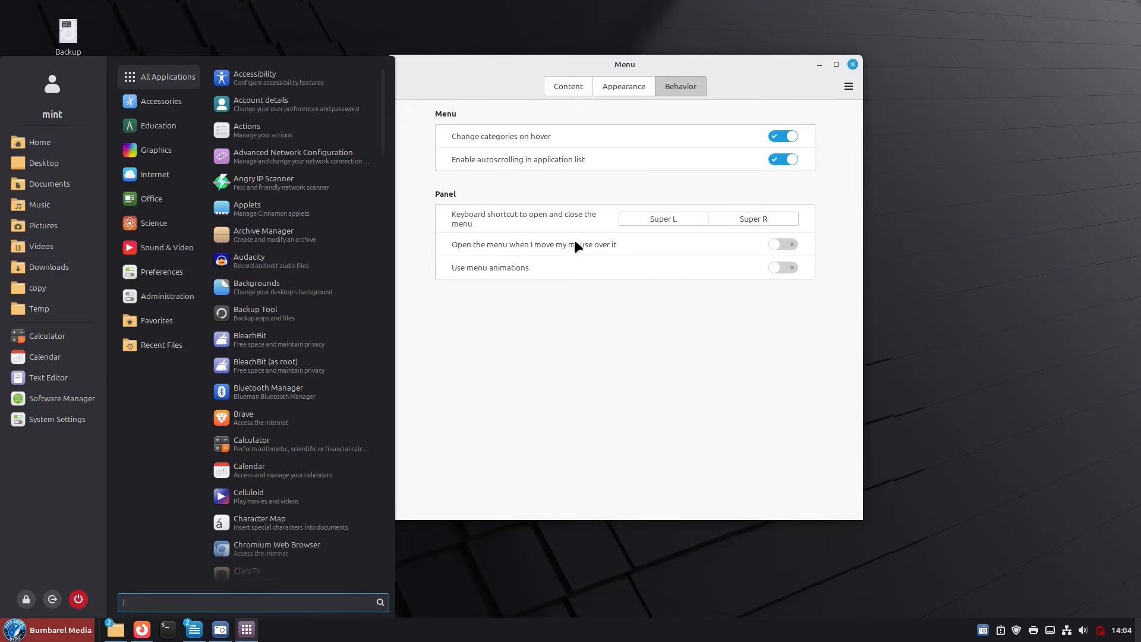
left_click(637, 323)
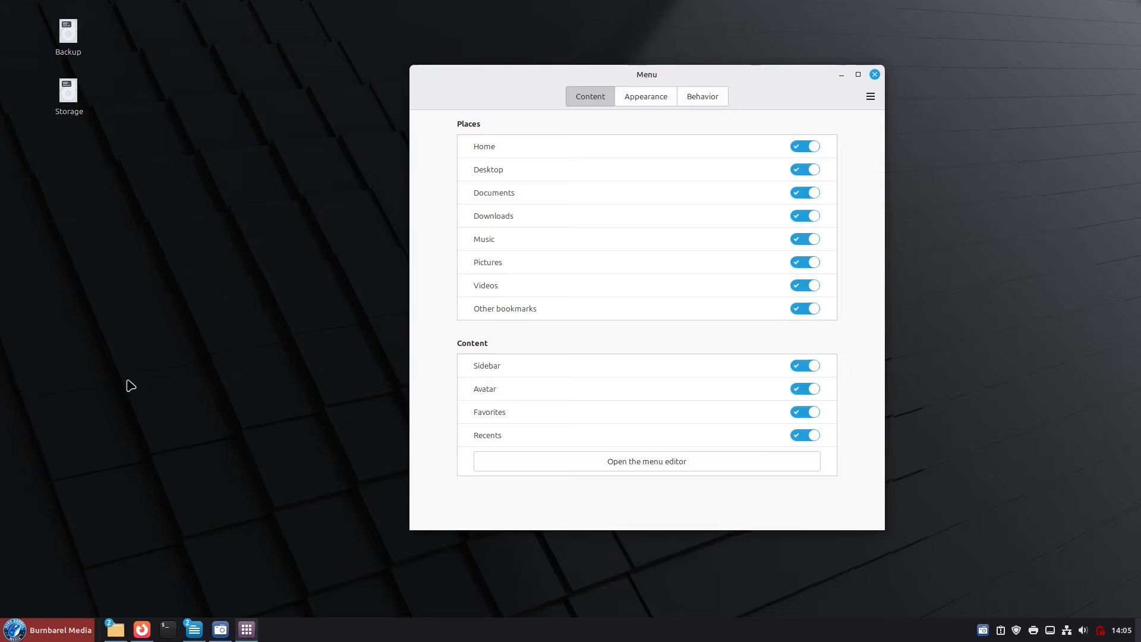
left_click(128, 377)
Step: Open the account details from the application menu's avatar and replace the account picture with a custom portrait image
left_click(39, 624)
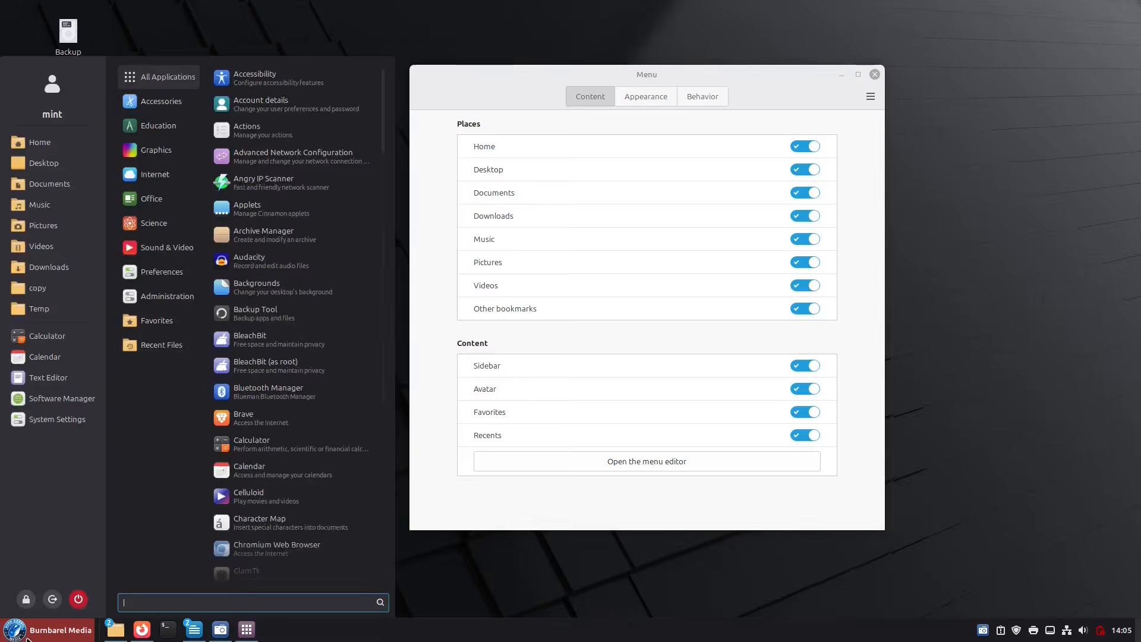
left_click(29, 636)
left_click(30, 636)
left_click(65, 86)
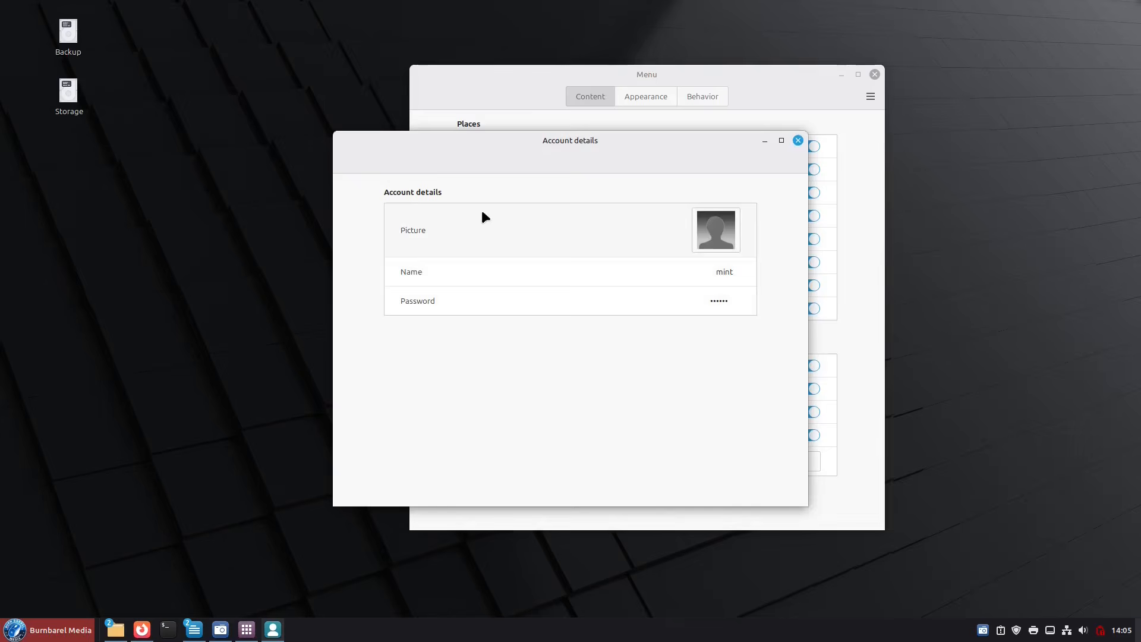
left_click(724, 236)
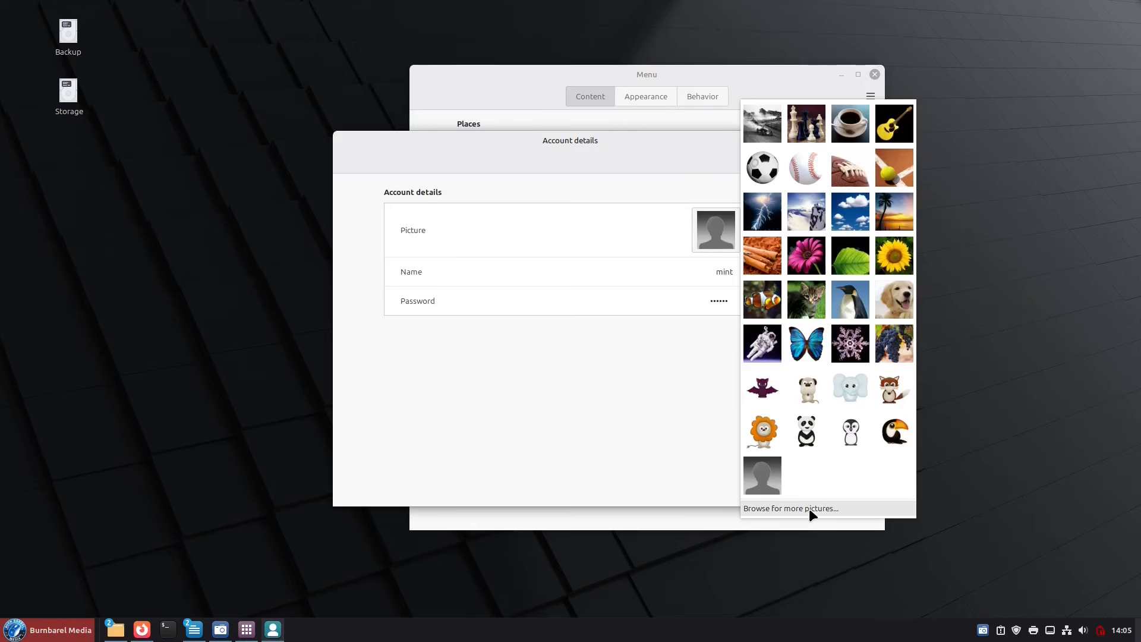
left_click(790, 509)
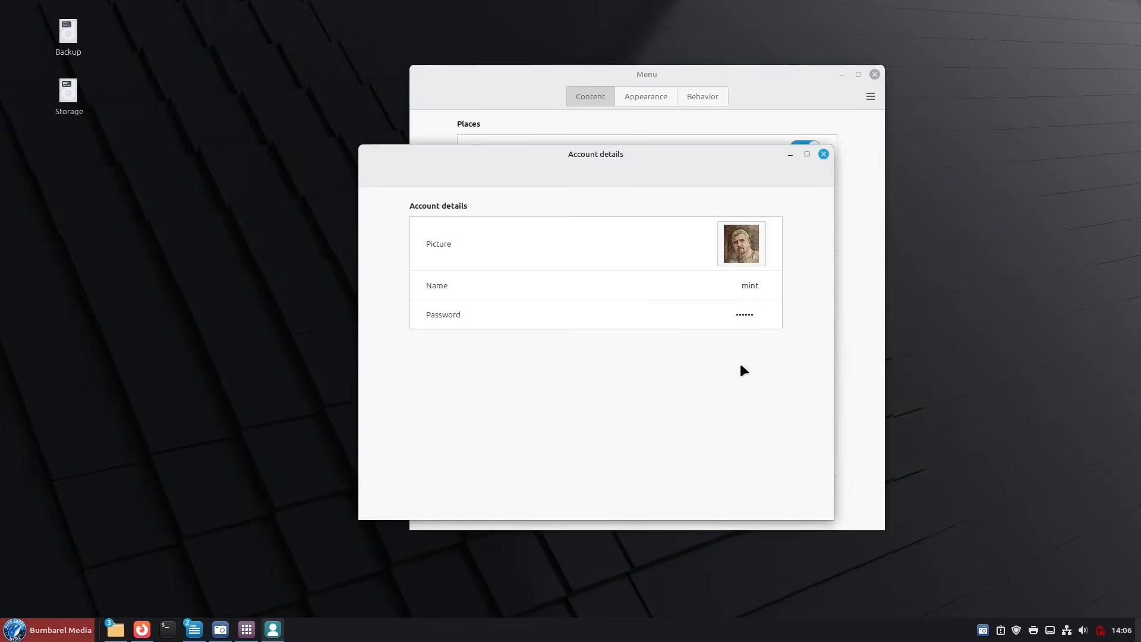
Step: Change the account picture to the yellow guitar image, check it in the application menu, and close the account details
left_click(15, 630)
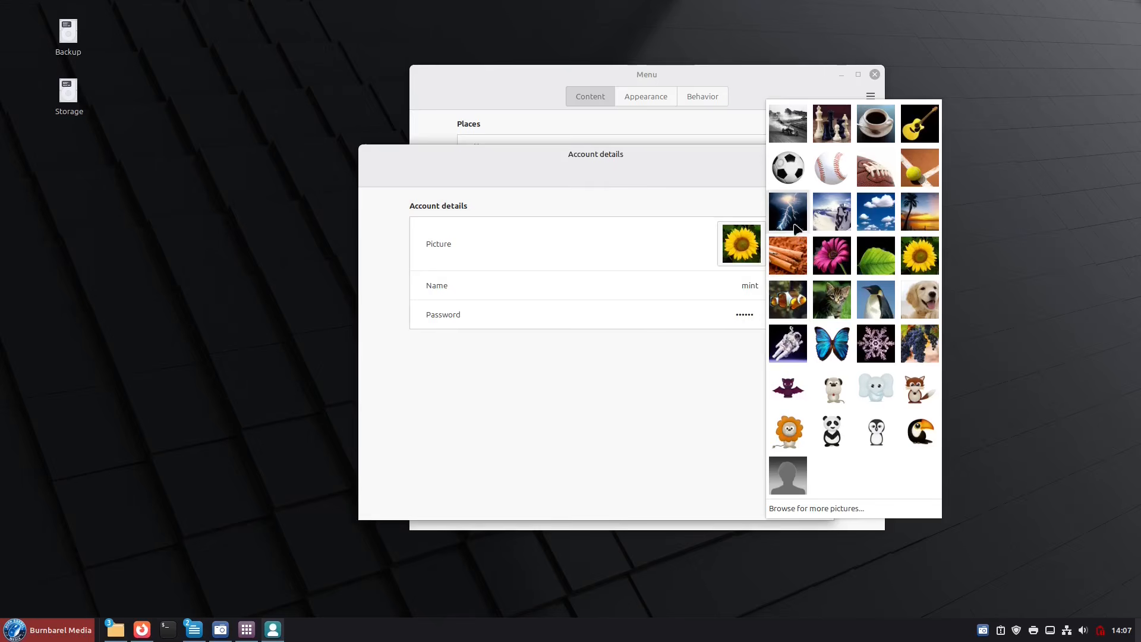
left_click(925, 136)
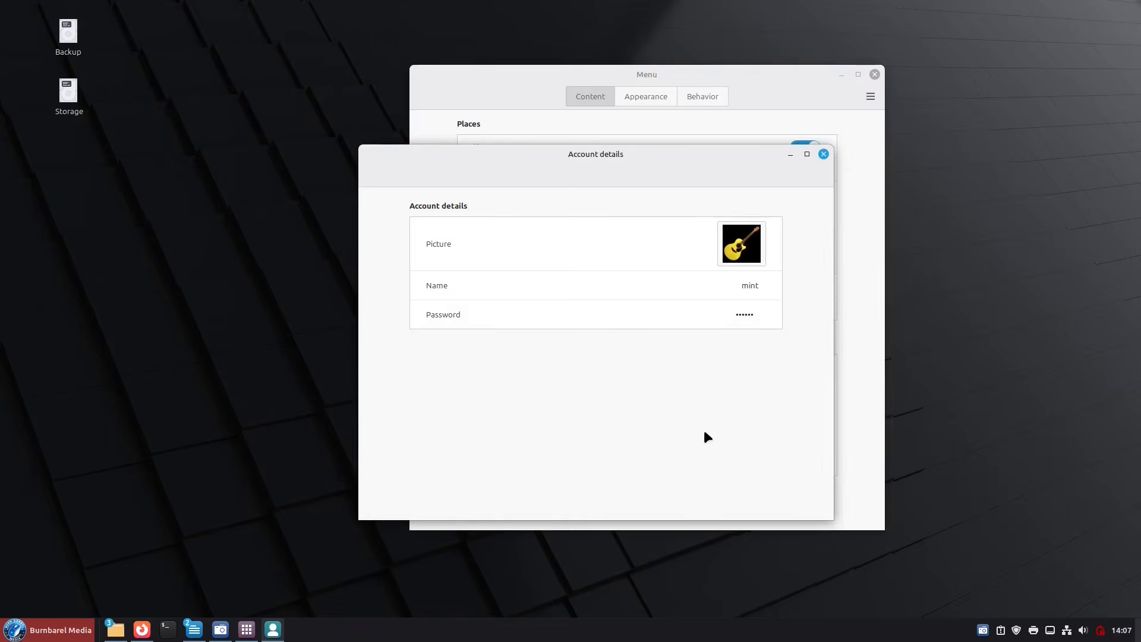
left_click(56, 630)
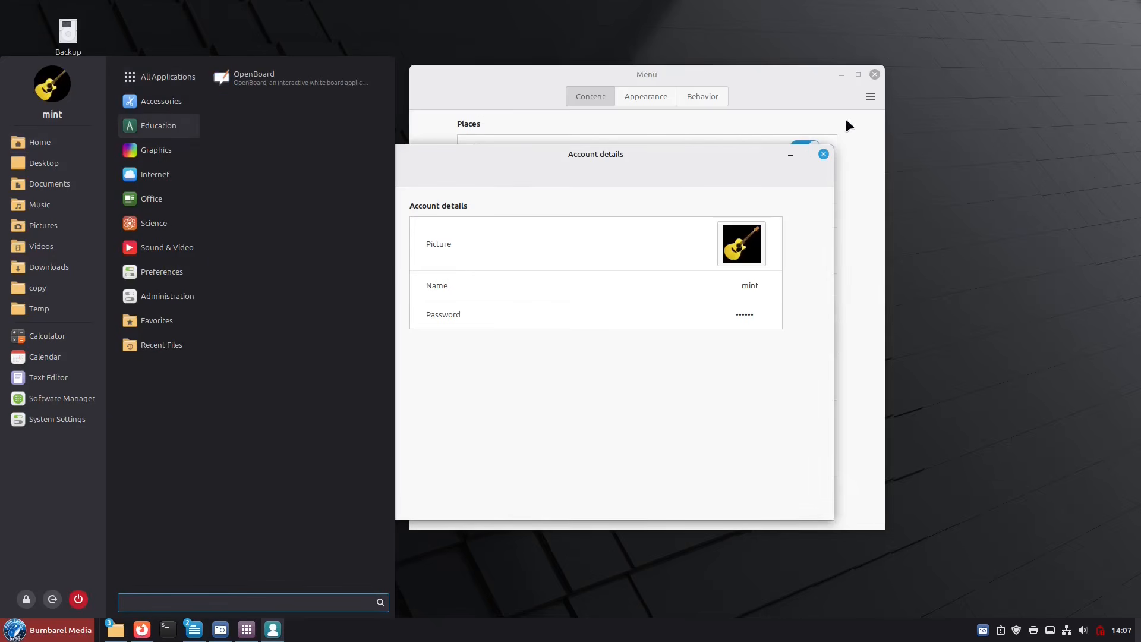
left_click(821, 152)
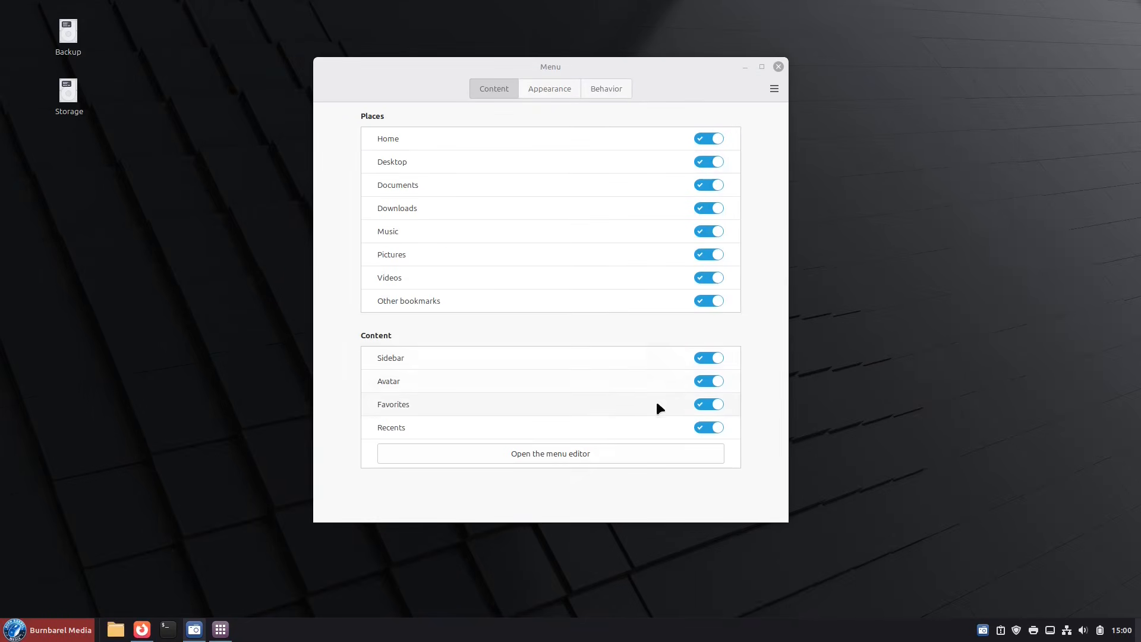
Step: Open the menu editor from the Menu settings, and enlarge and reposition its window over the settings window
left_click(610, 454)
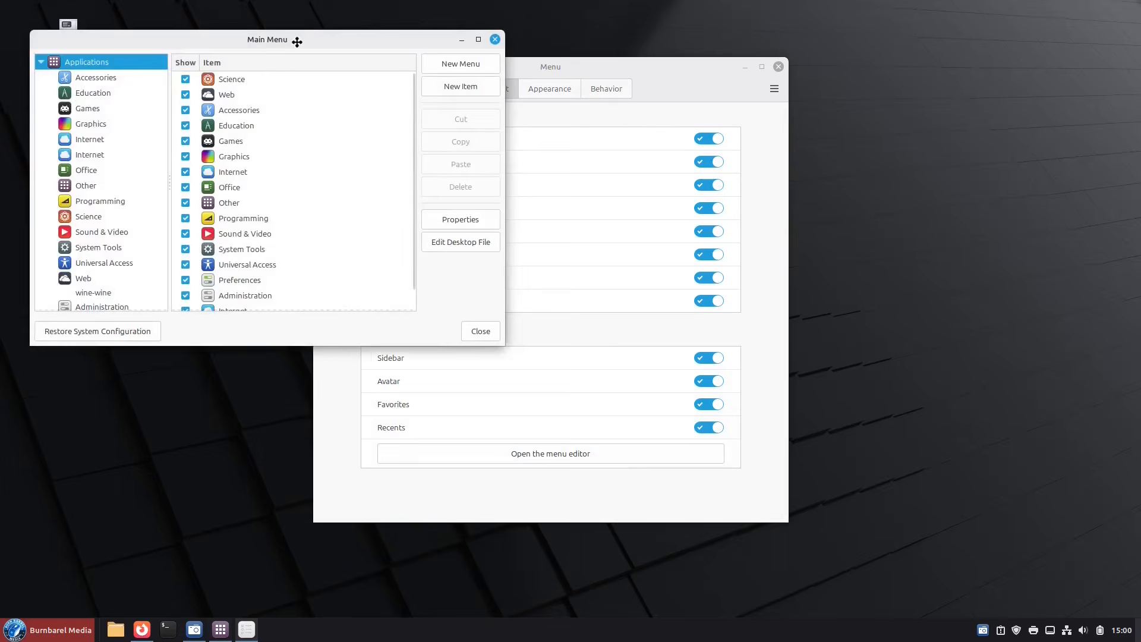
left_click_drag(296, 42, 364, 32)
left_click_drag(574, 338, 779, 509)
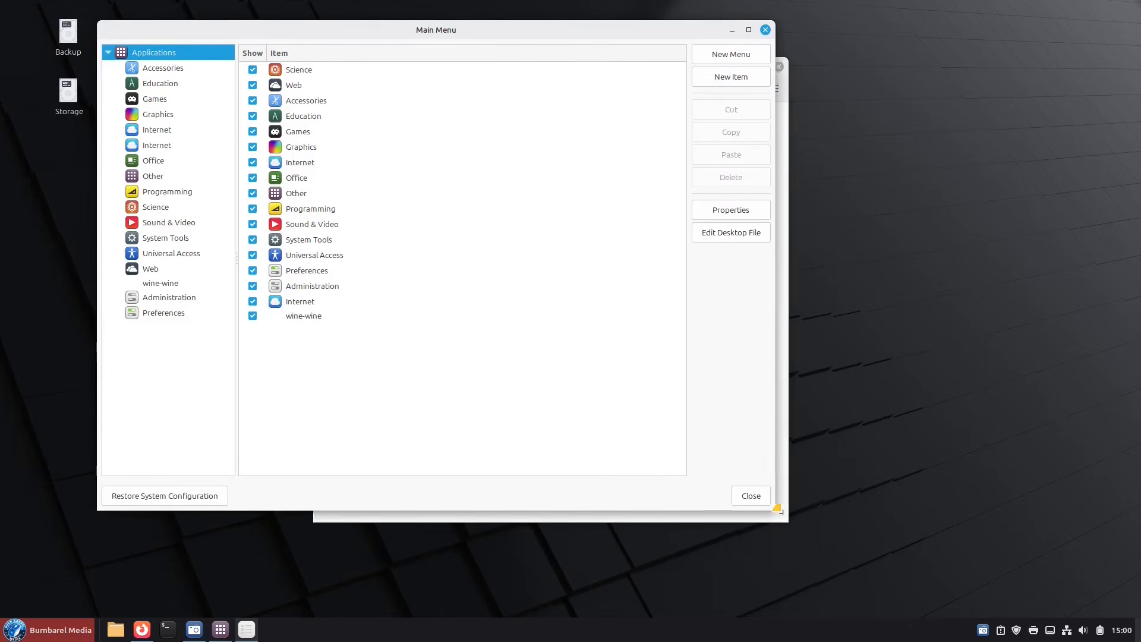
left_click_drag(453, 30, 564, 49)
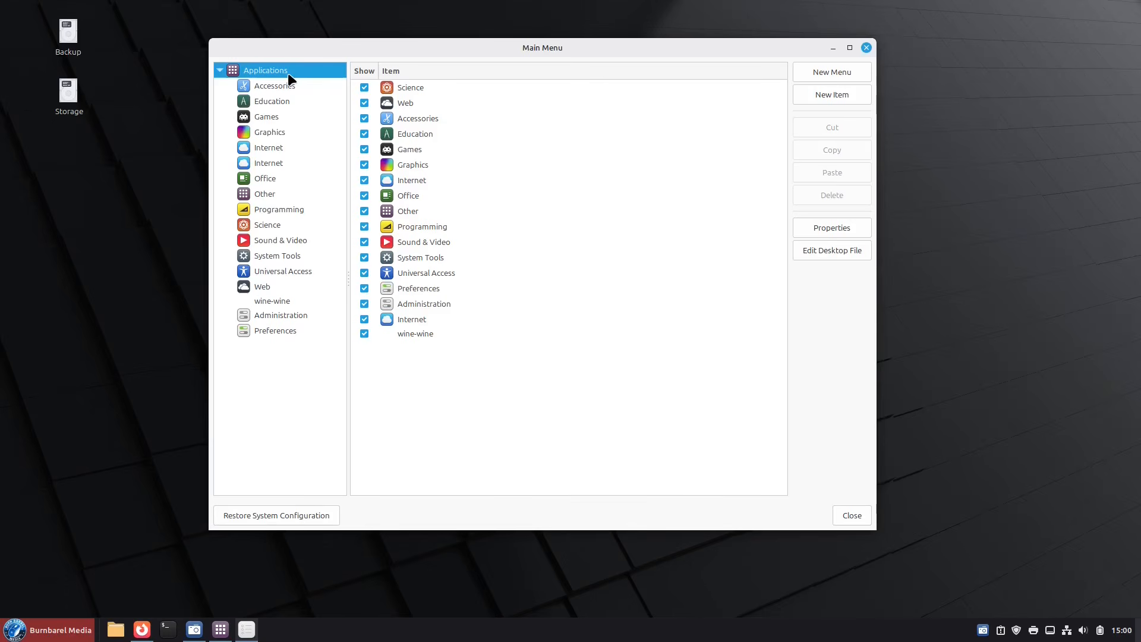
Step: Copy the first Thunderbird Mail entry from the Internet category and paste it into the Games category
left_click(280, 116)
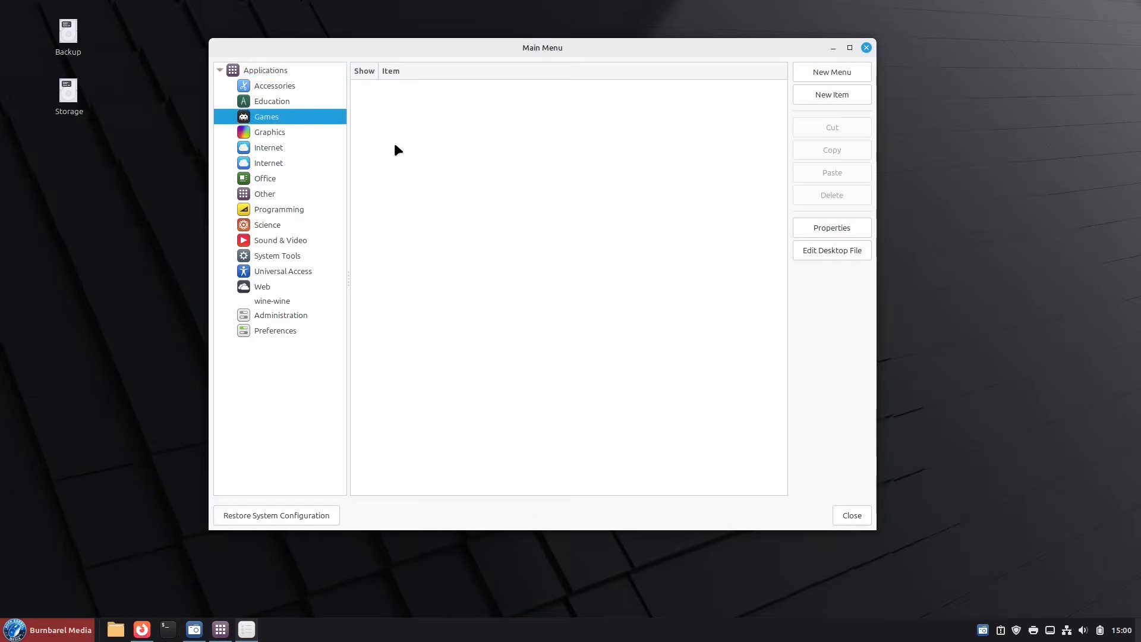
left_click(302, 148)
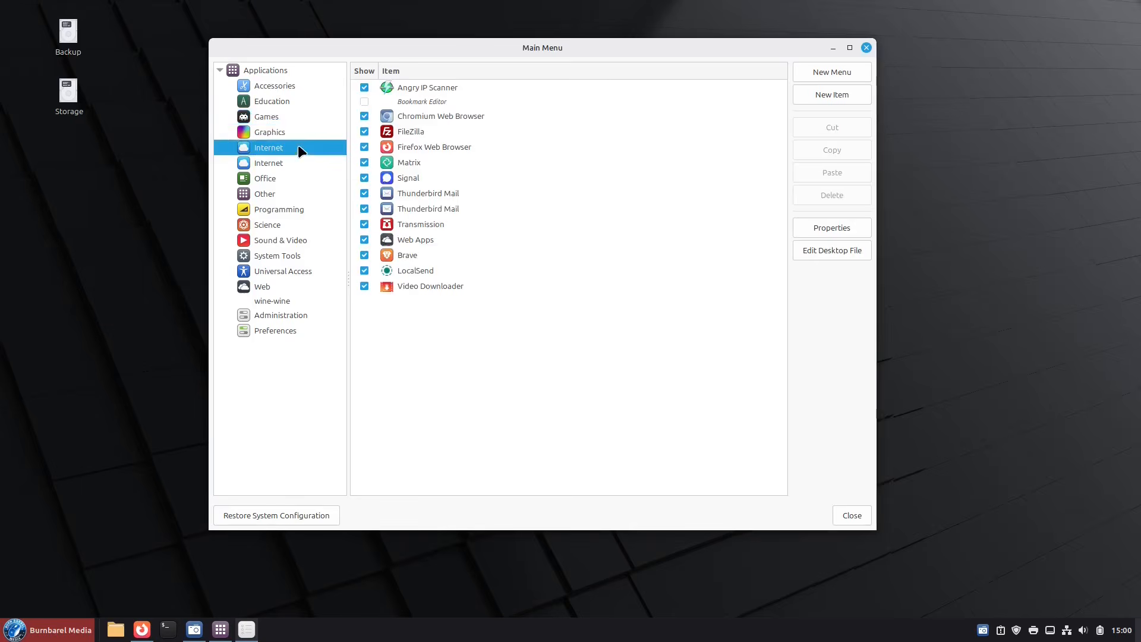
left_click(432, 193)
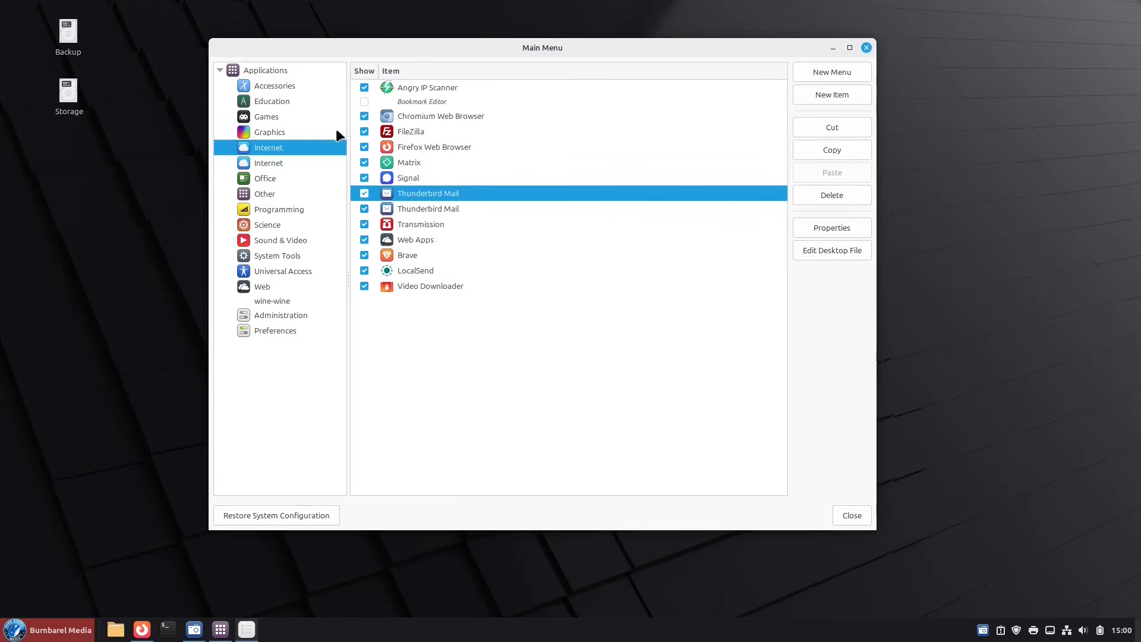
left_click(306, 117)
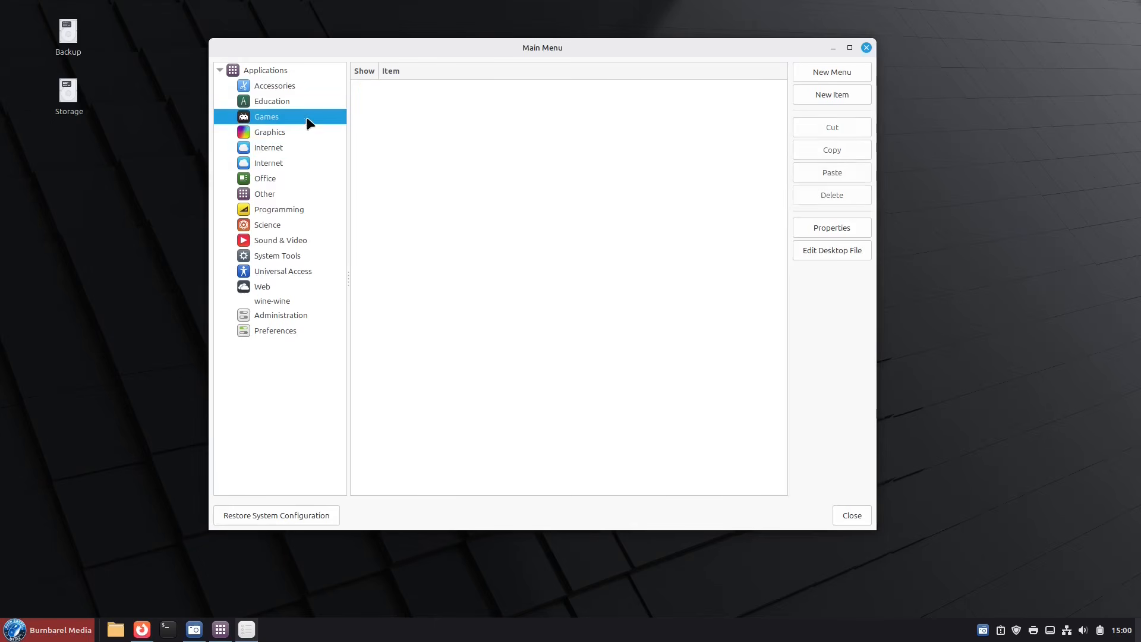
left_click(48, 635)
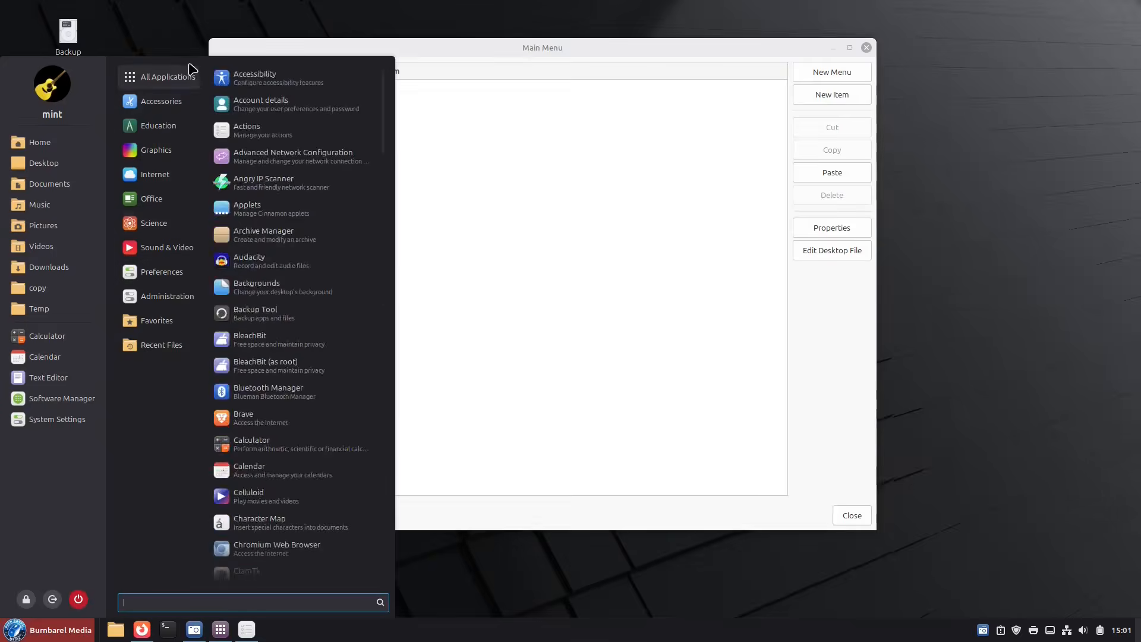
left_click(550, 255)
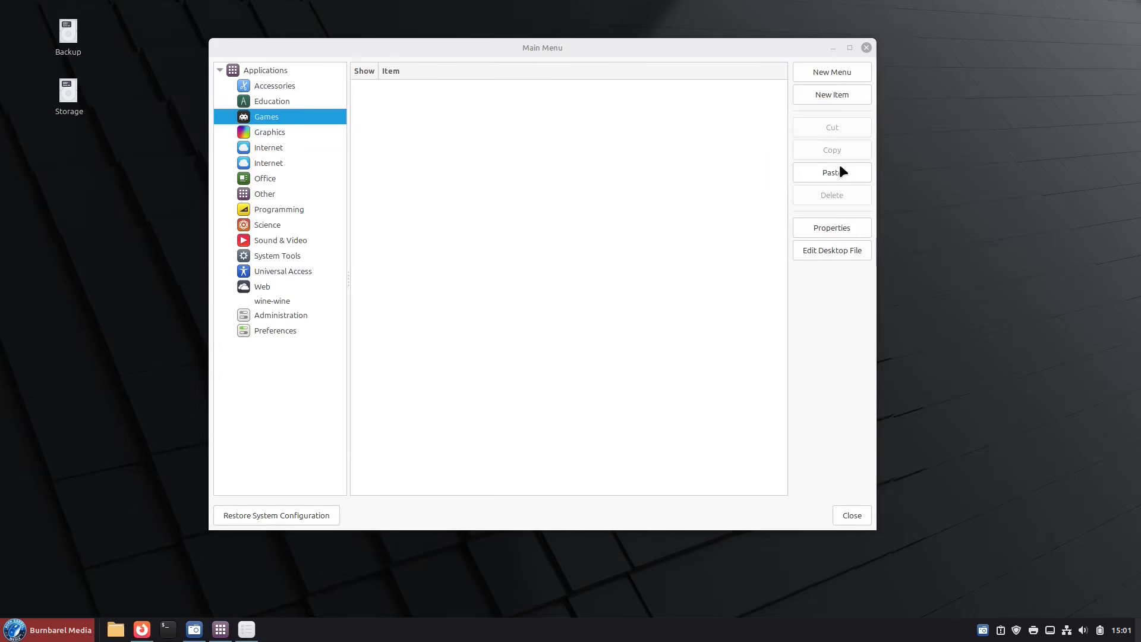
left_click(841, 167)
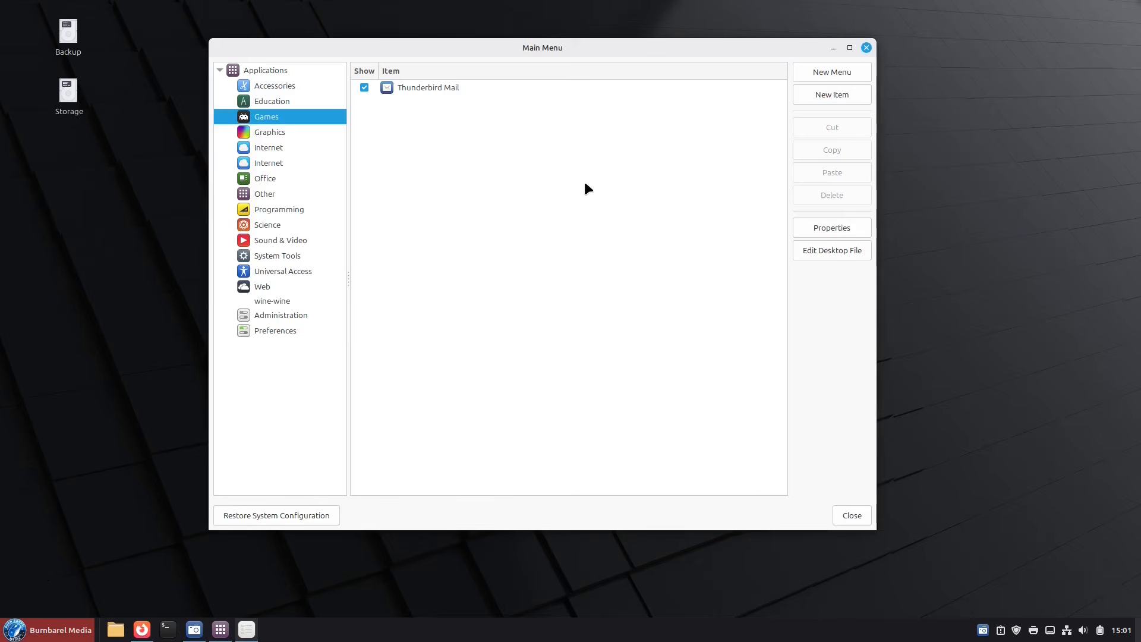
Step: Check the application menu's categories for Games and the pasted Thunderbird Mail entry, and return to the menu editor
left_click(17, 630)
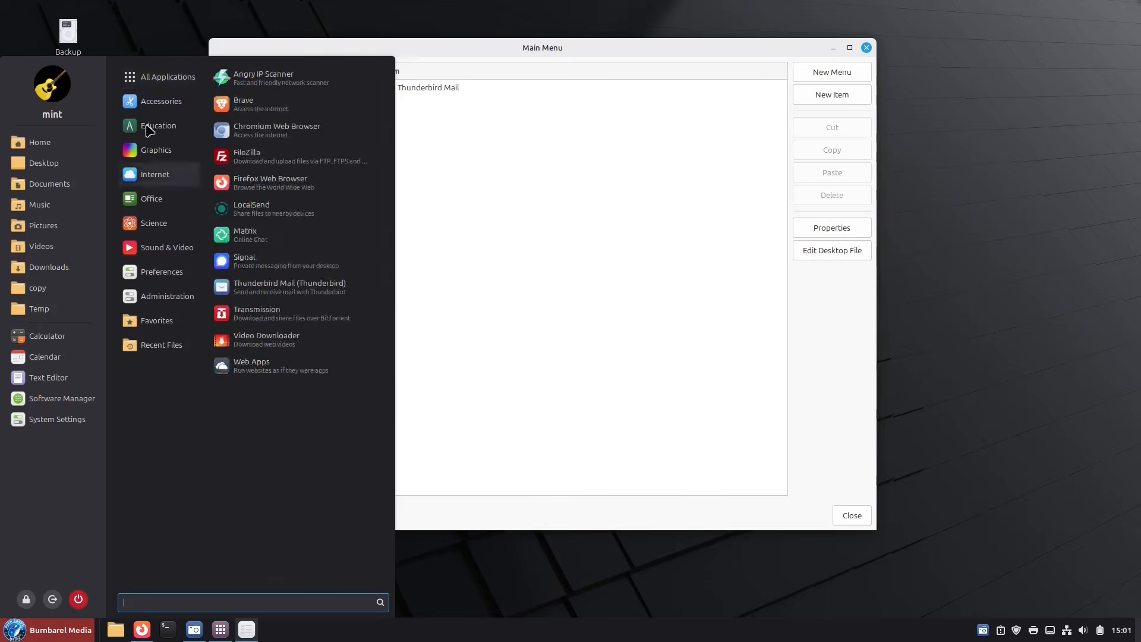
left_click(158, 324)
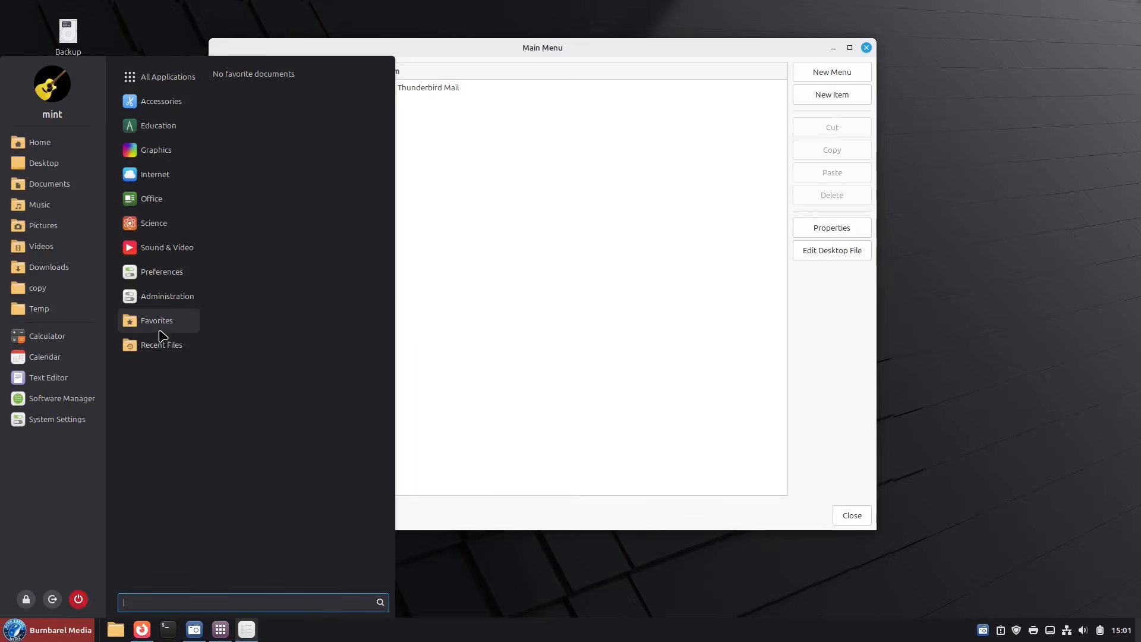
left_click(464, 192)
left_click(423, 88)
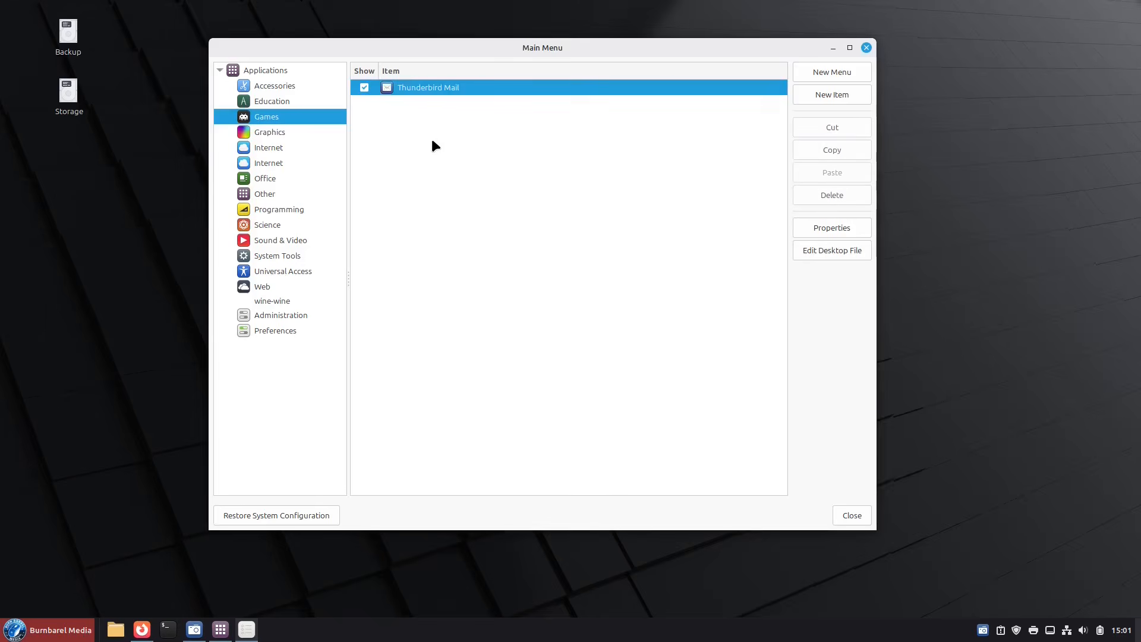
left_click(70, 629)
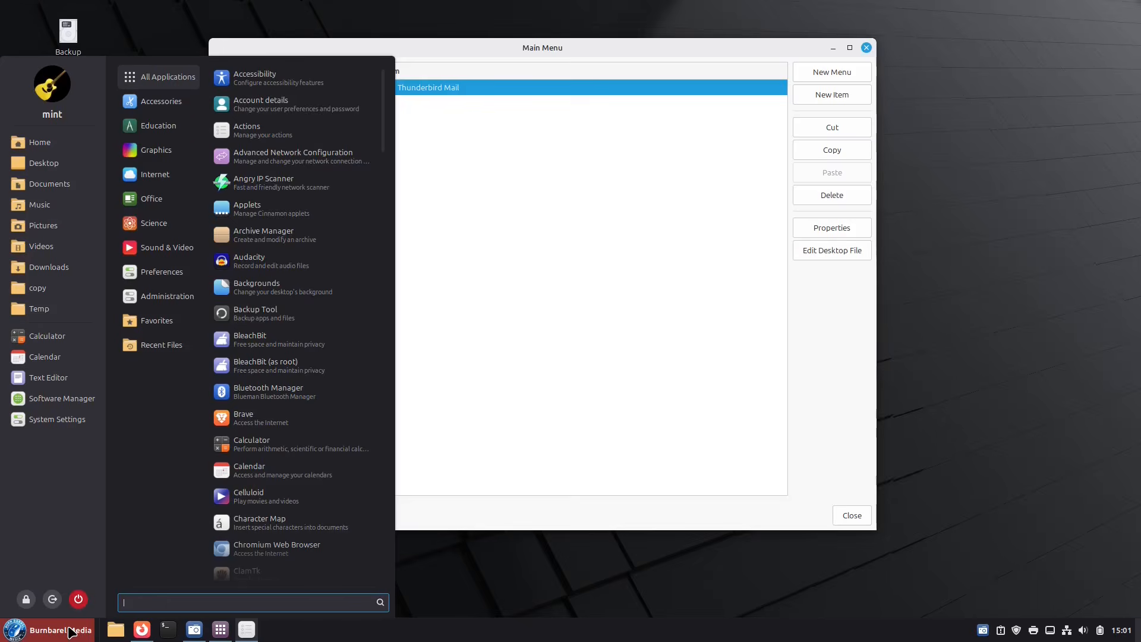
mouse_move(169, 150)
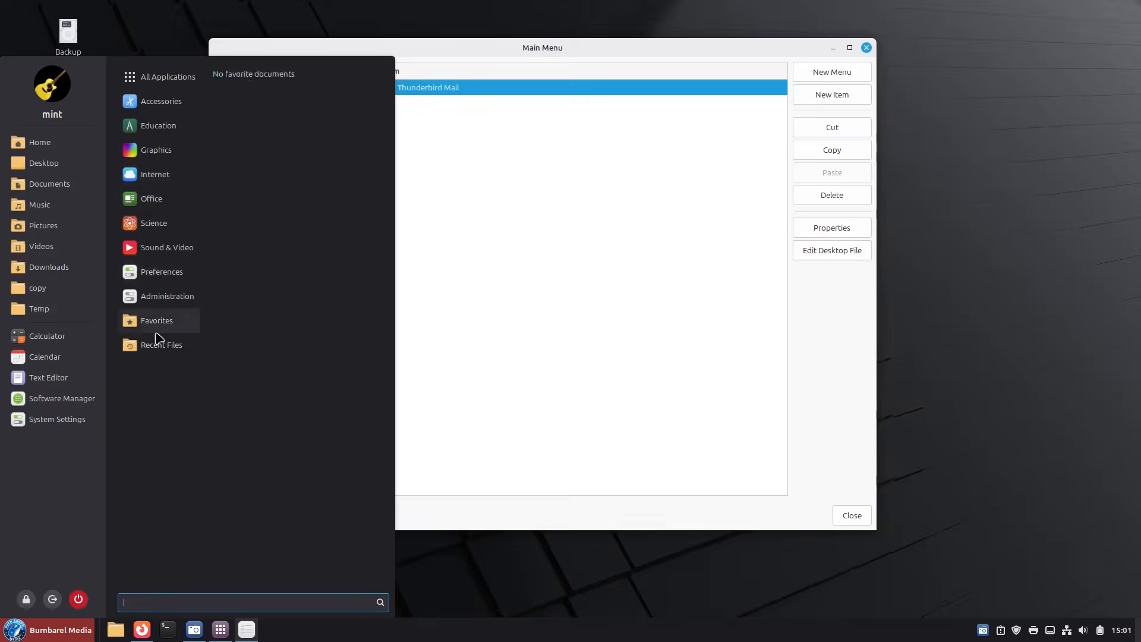
mouse_move(166, 102)
left_click(542, 202)
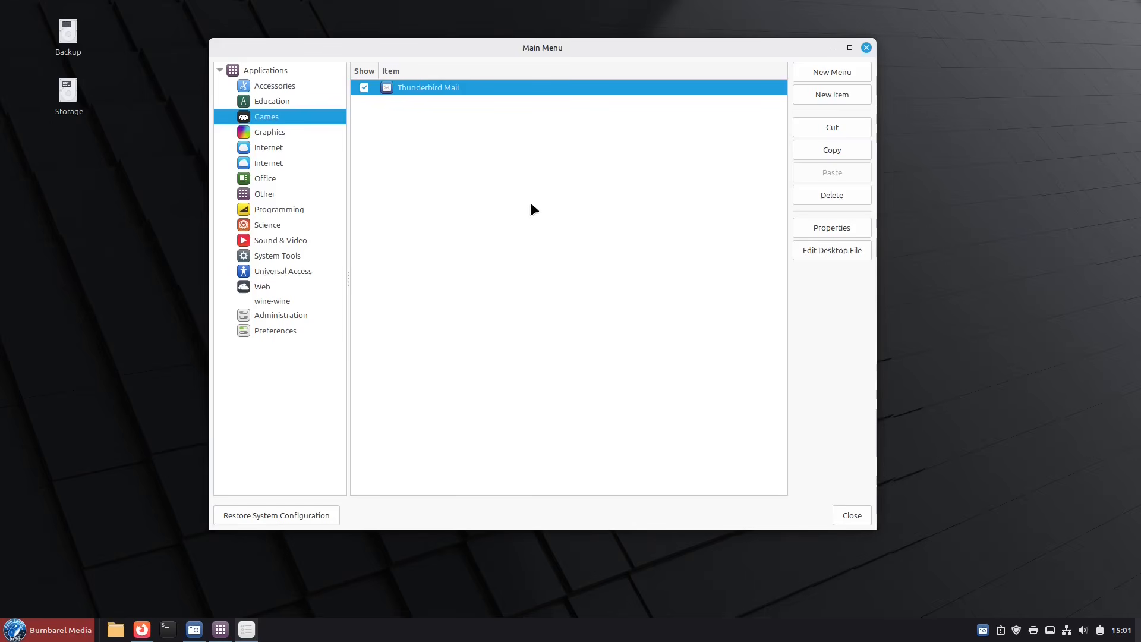
Step: Launch MenuLibre, enlarge its window, view the Accessories category, and close the program
left_click(69, 634)
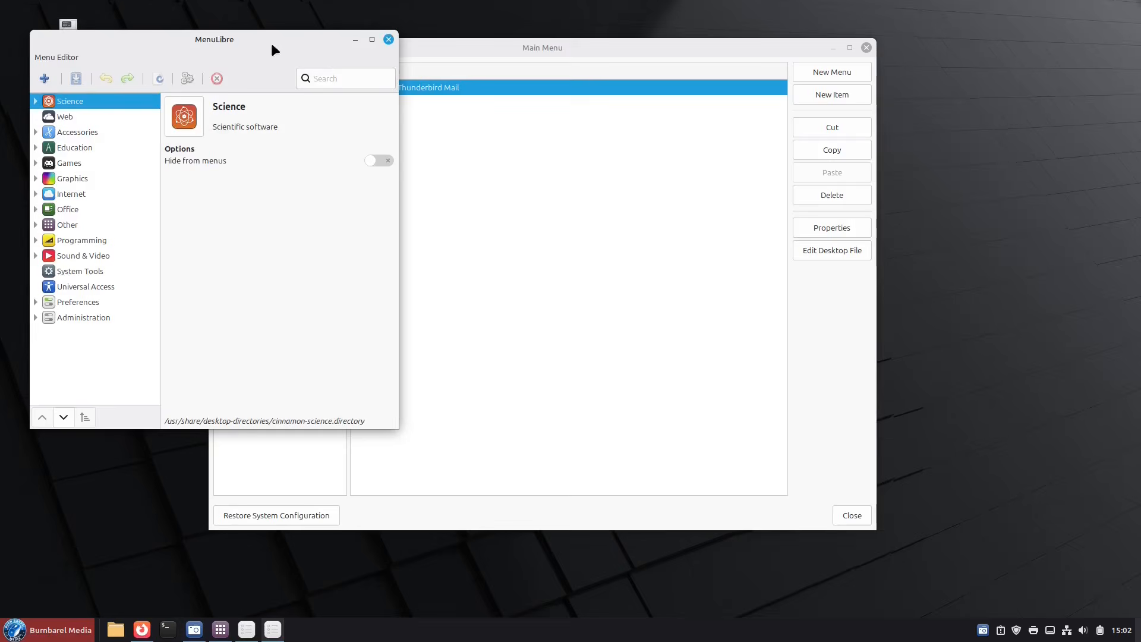
left_click_drag(272, 43, 428, 69)
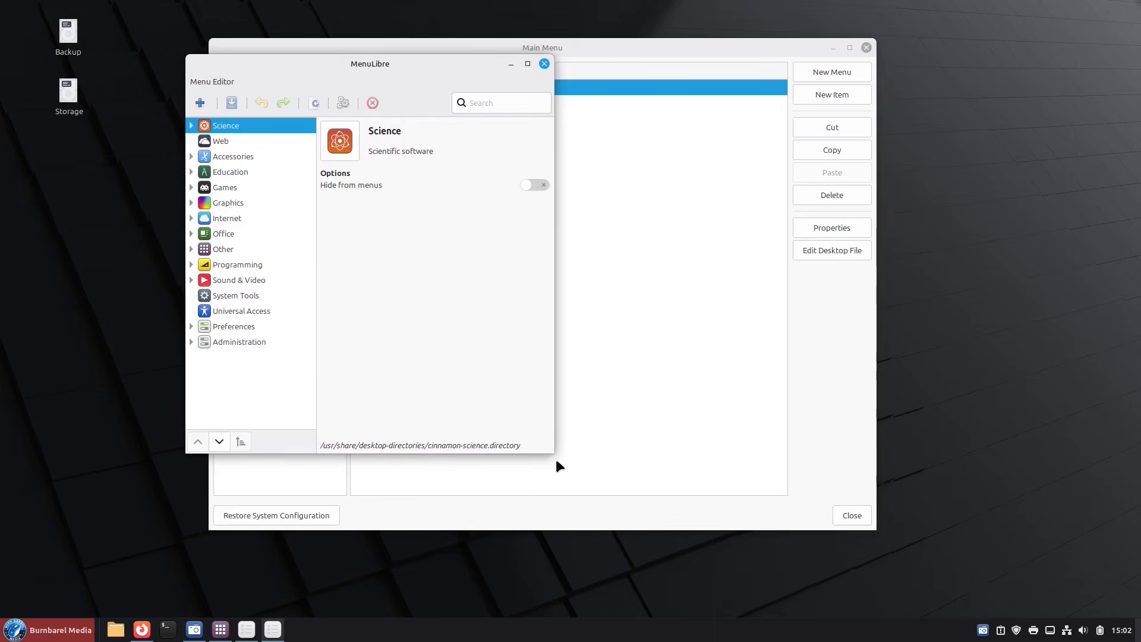
left_click_drag(554, 453, 828, 542)
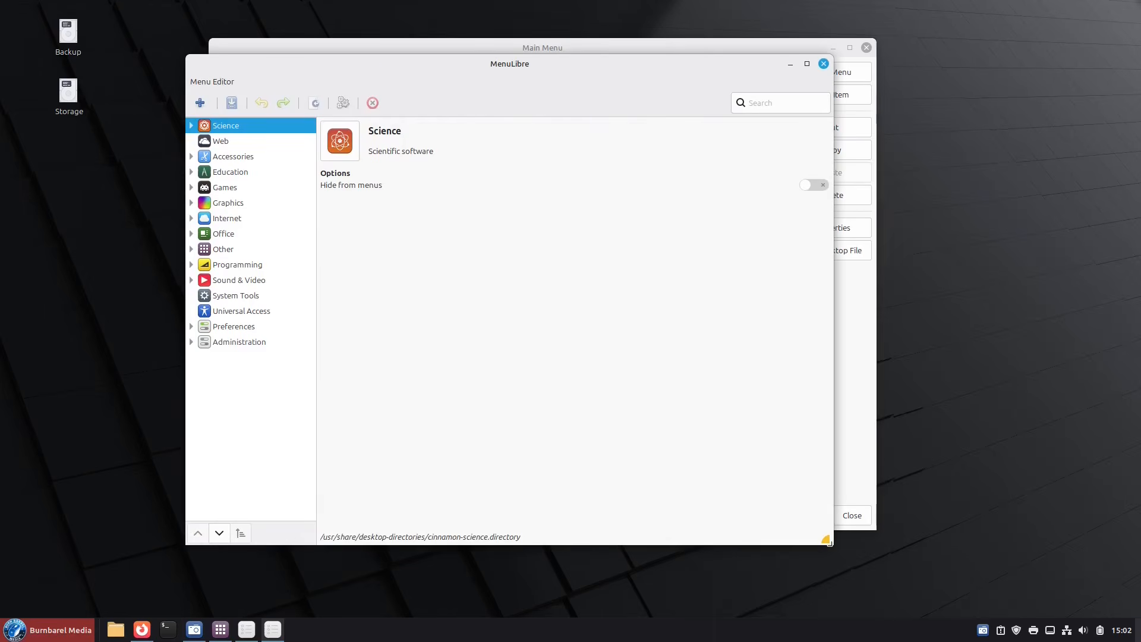
left_click(611, 44)
left_click(195, 66)
left_click(249, 156)
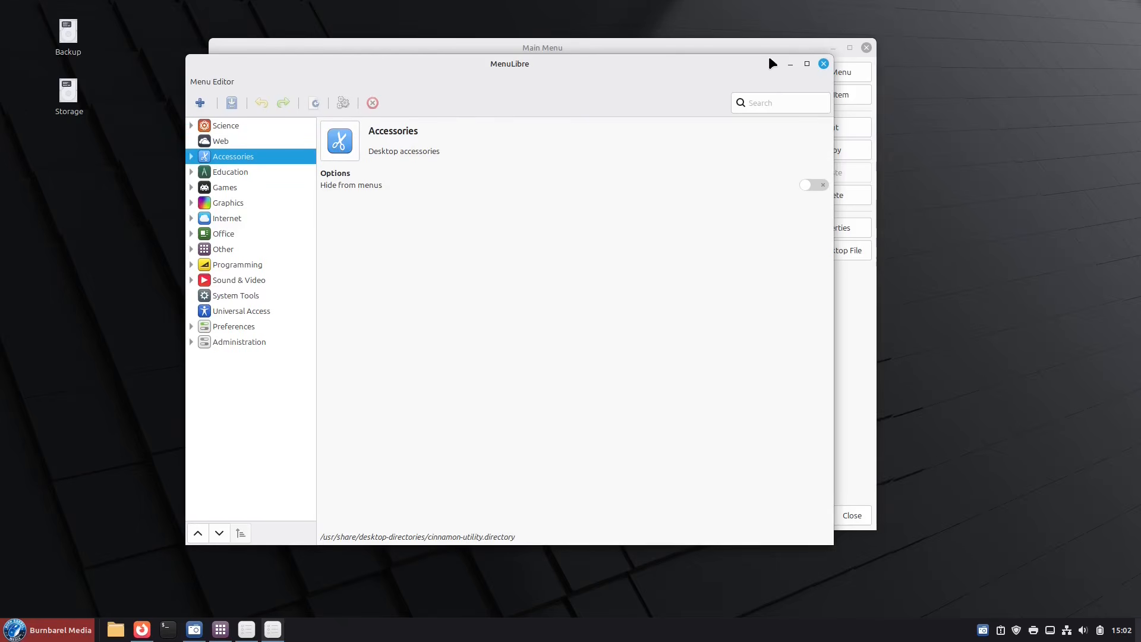
left_click(824, 64)
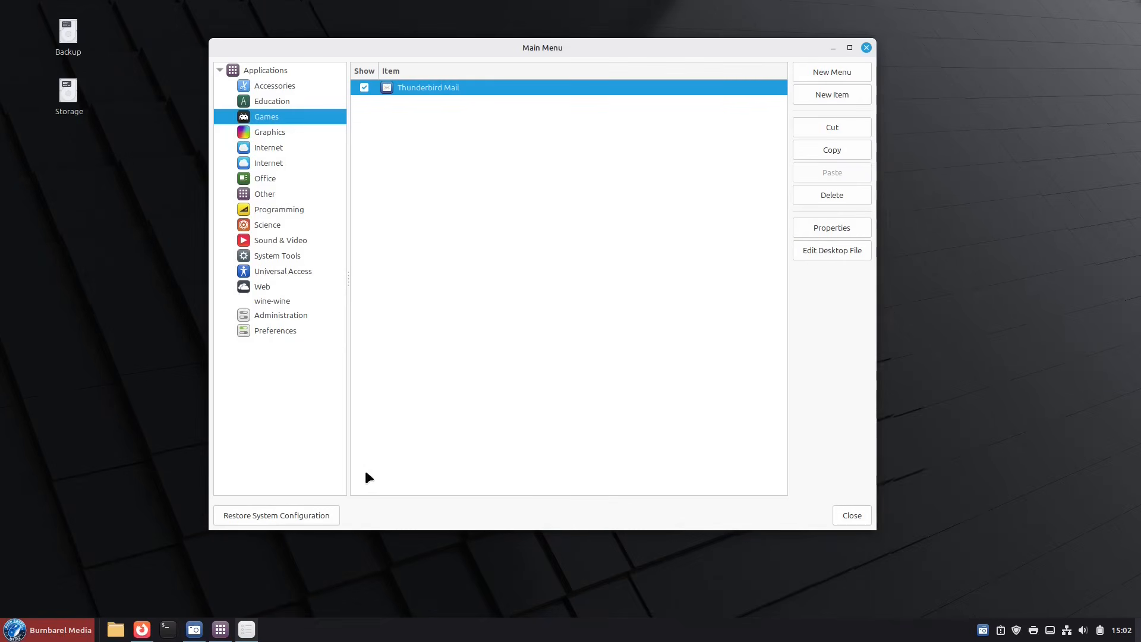
Step: Browse the Accessories and Office categories in the application menu, and close the Main Menu editor
left_click(47, 629)
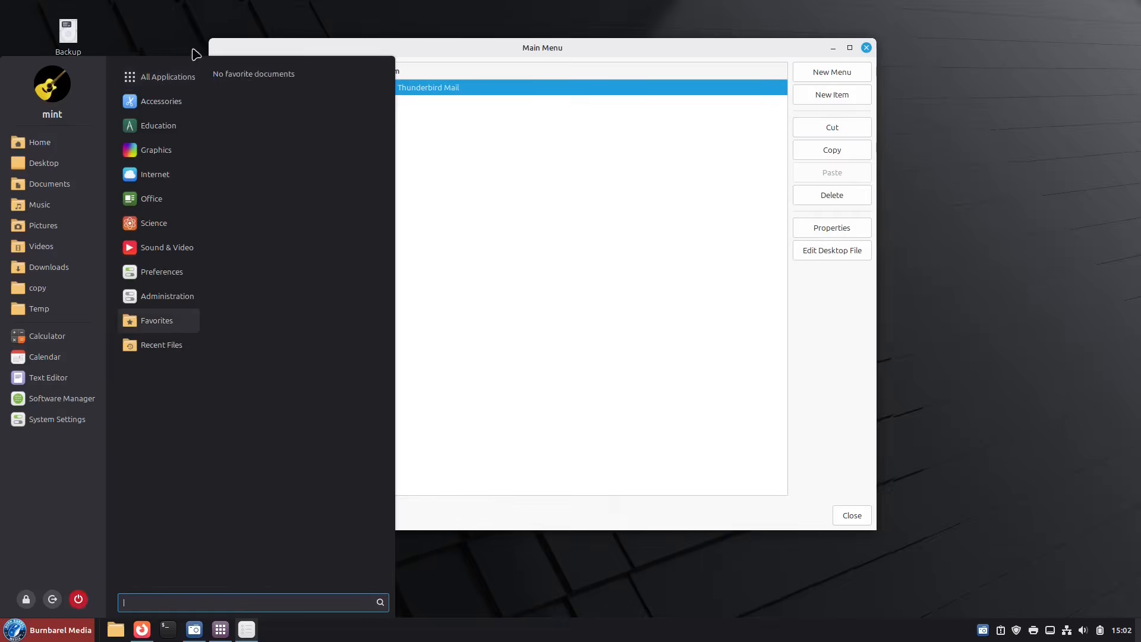
mouse_move(184, 96)
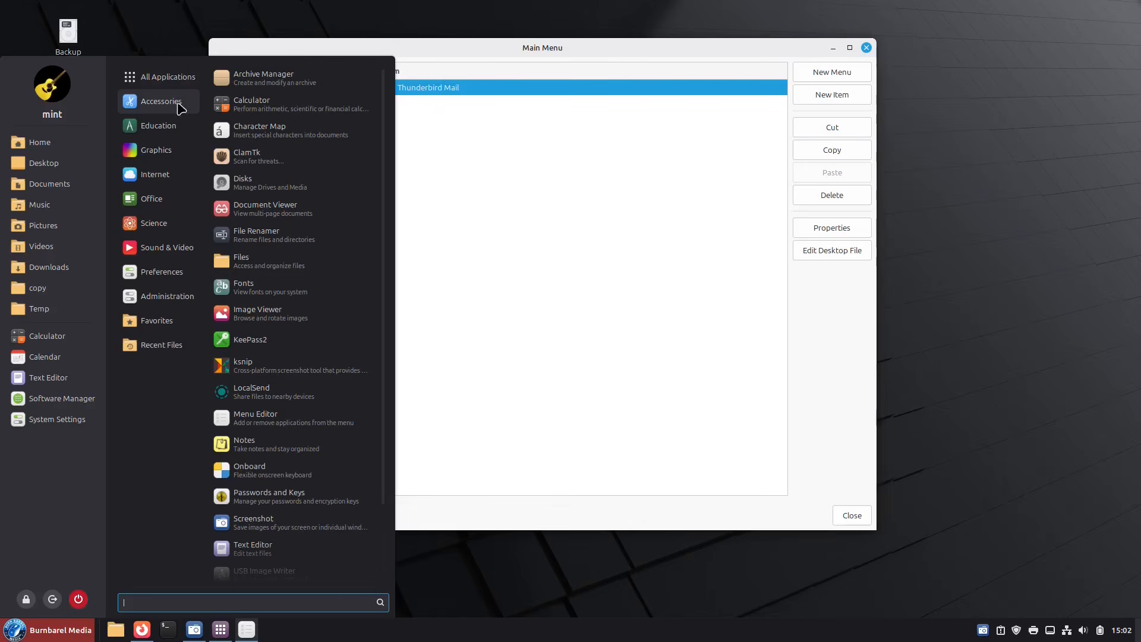
mouse_move(170, 198)
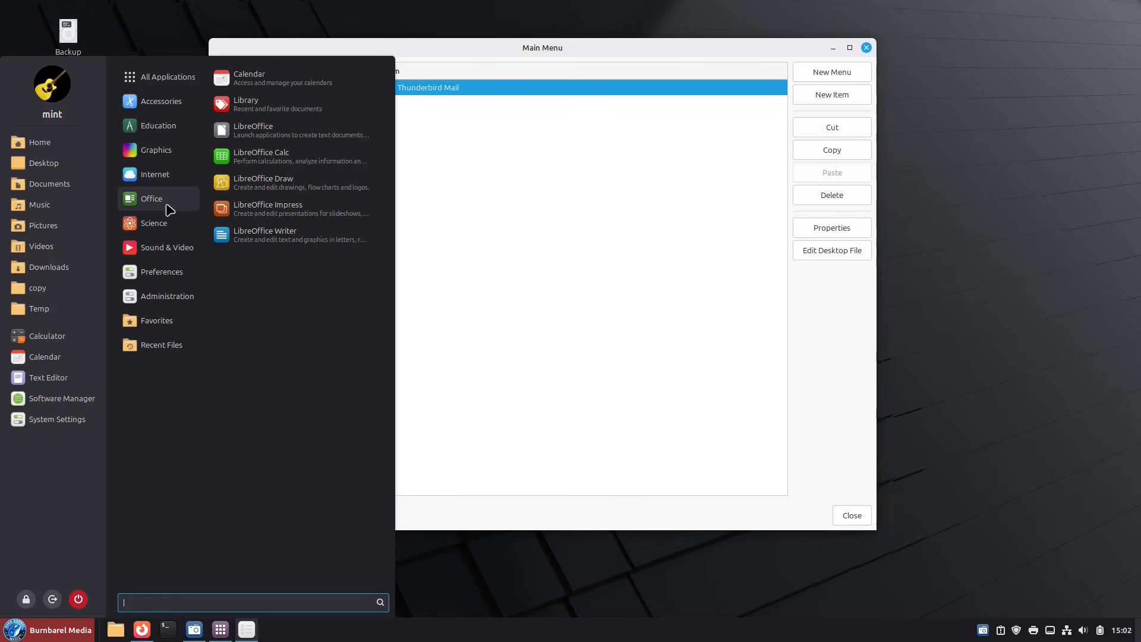
left_click(867, 48)
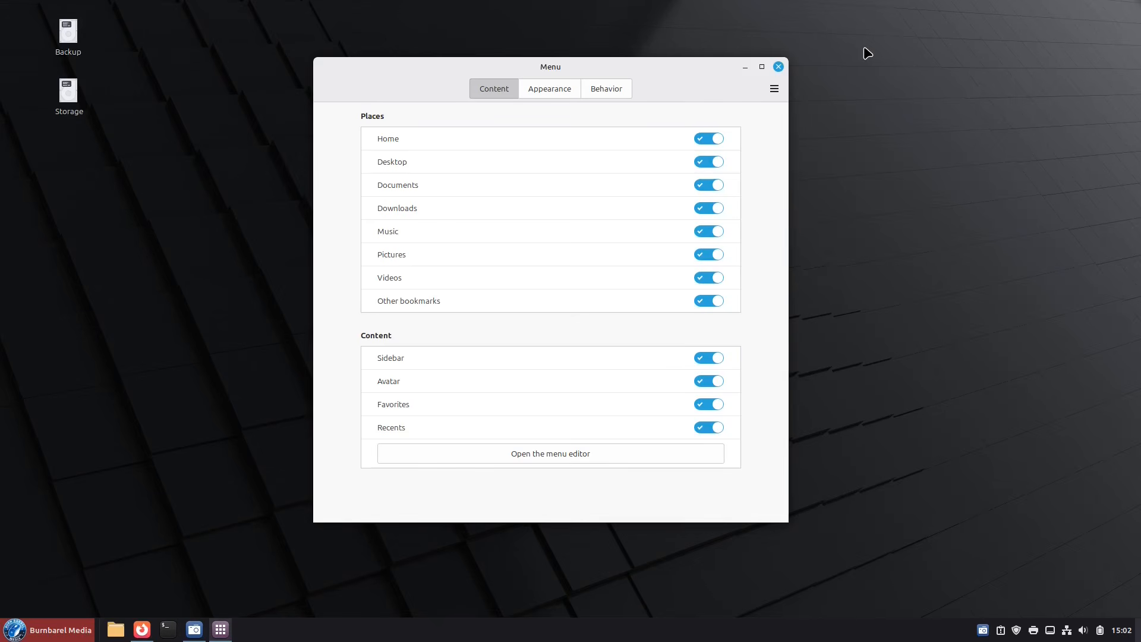
Step: Review the application menu's categories, including All Applications, and return to the Menu settings
left_click(60, 631)
mouse_move(145, 133)
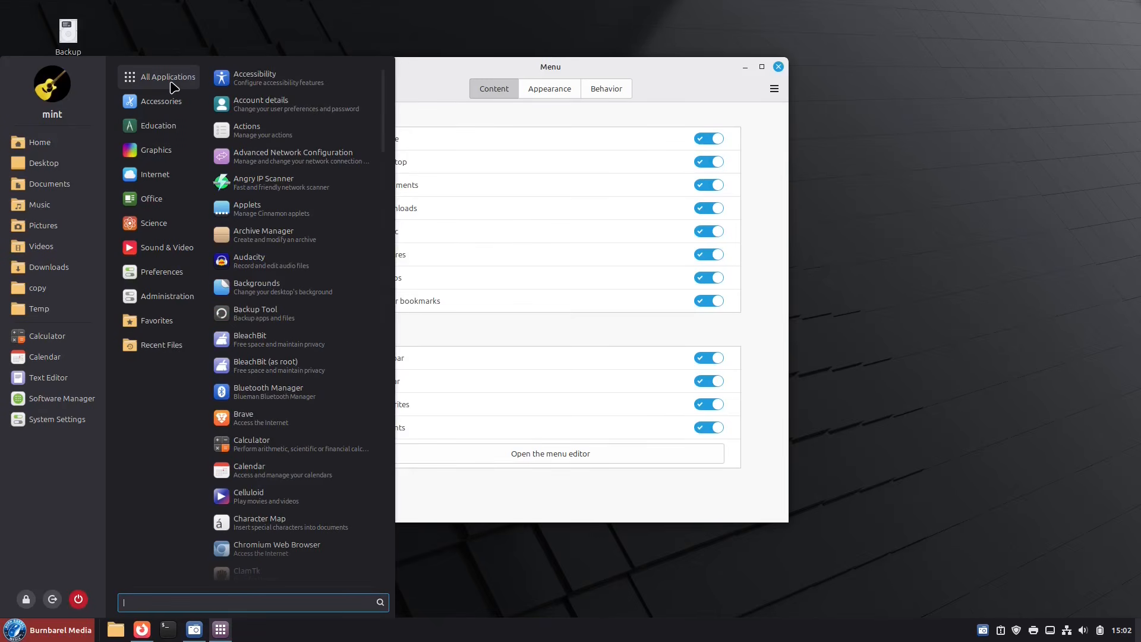
left_click(671, 68)
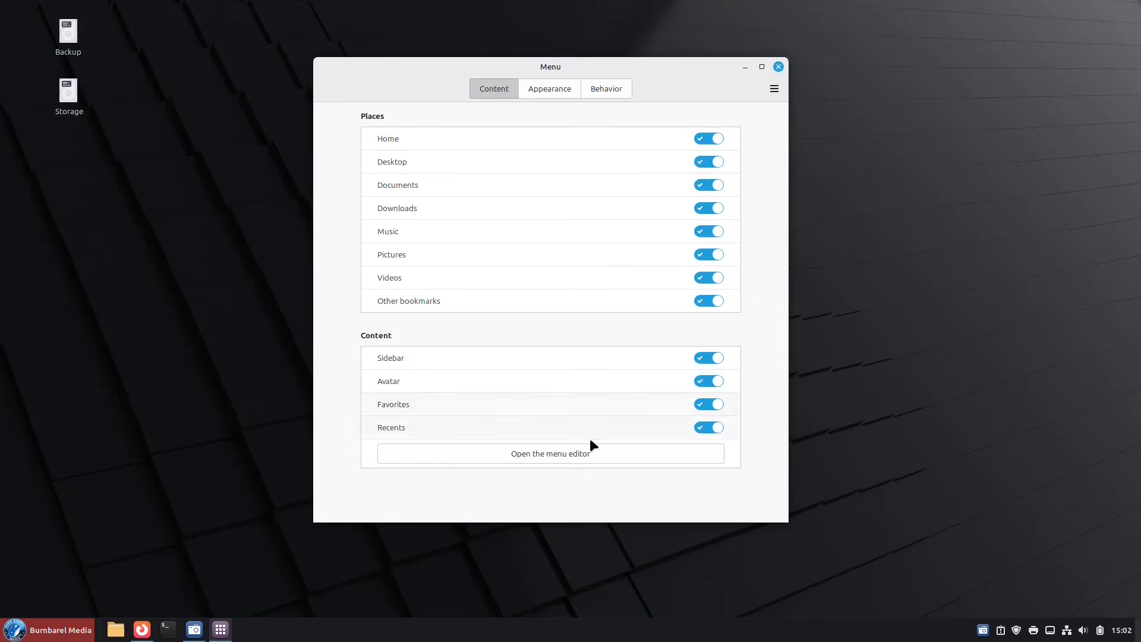
Step: Reopen the menu editor briefly, and close both it and the Menu settings window
left_click(587, 454)
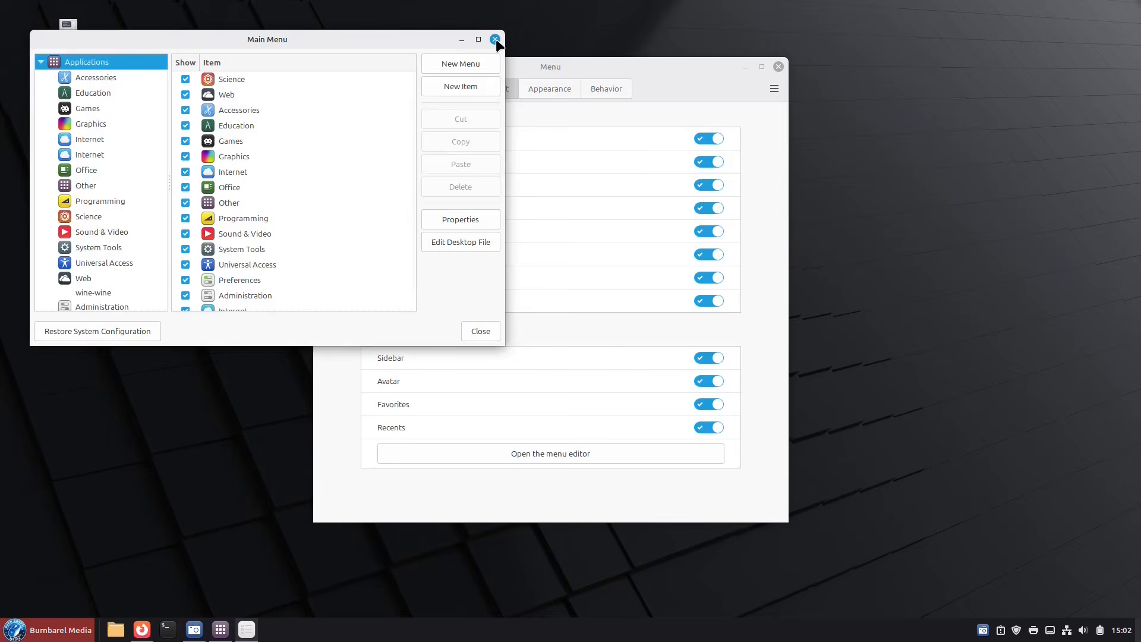
left_click(495, 40)
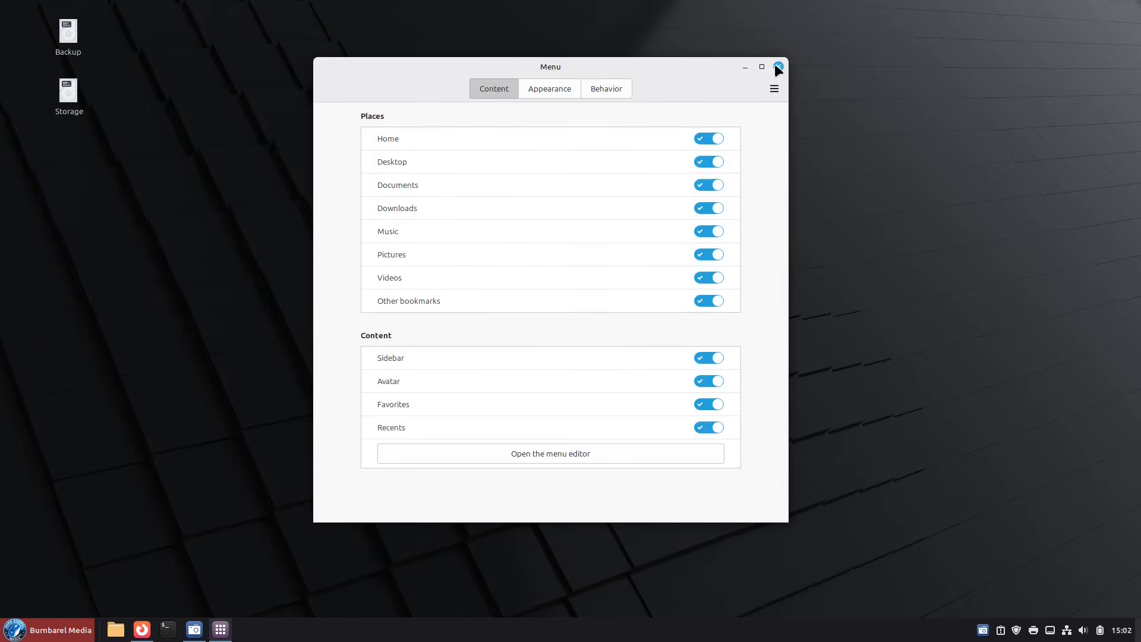
left_click(778, 66)
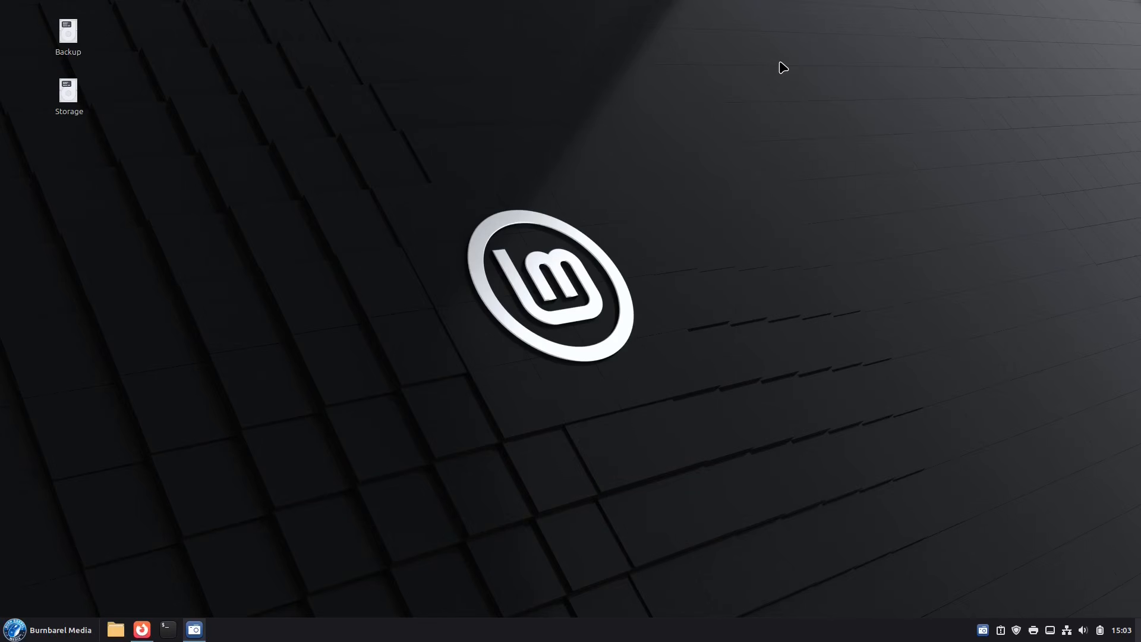